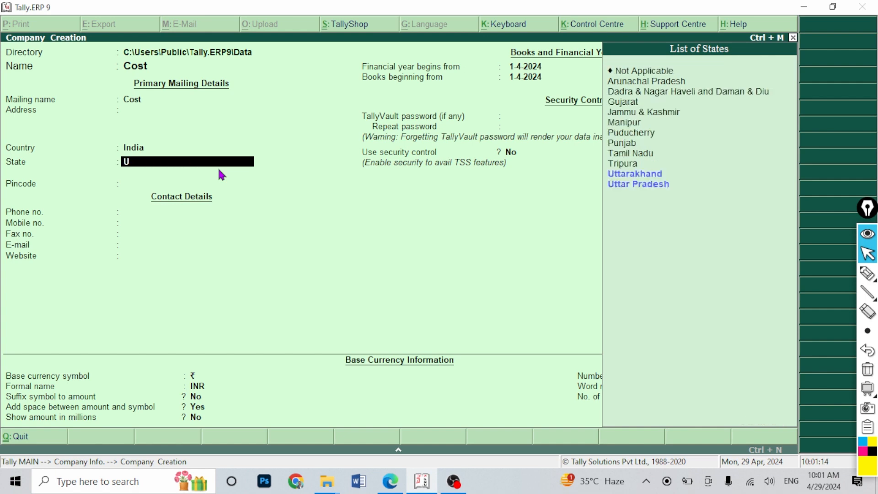
Select the state for the new company Cost and finish creating the company
{"action": "key", "text": "Down"}
{"action": "key", "text": "Down"}
{"action": "key", "text": "Return"}
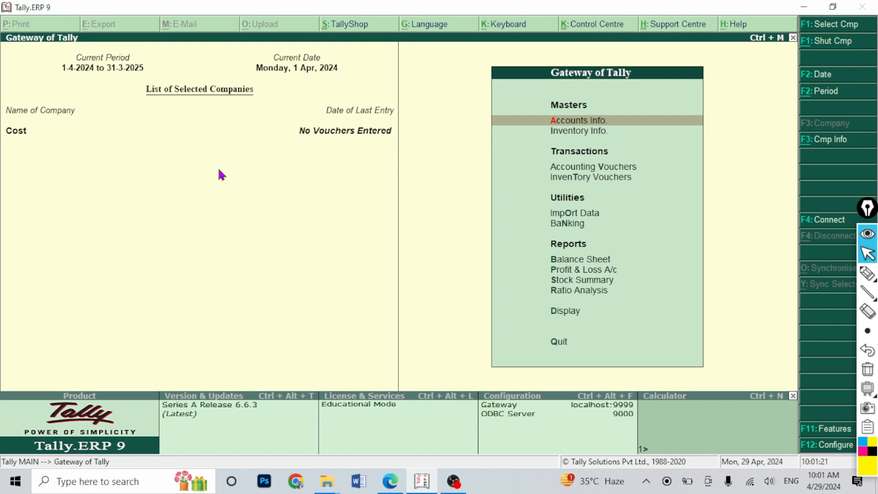
Review the cost categories and their cost centres in Cost.pdf, from Rent and Expenses through Stationery Expenses and Salary
{"action": "left_click_drag", "start_coordinate": [870, 212], "coordinate": [846, 101]}
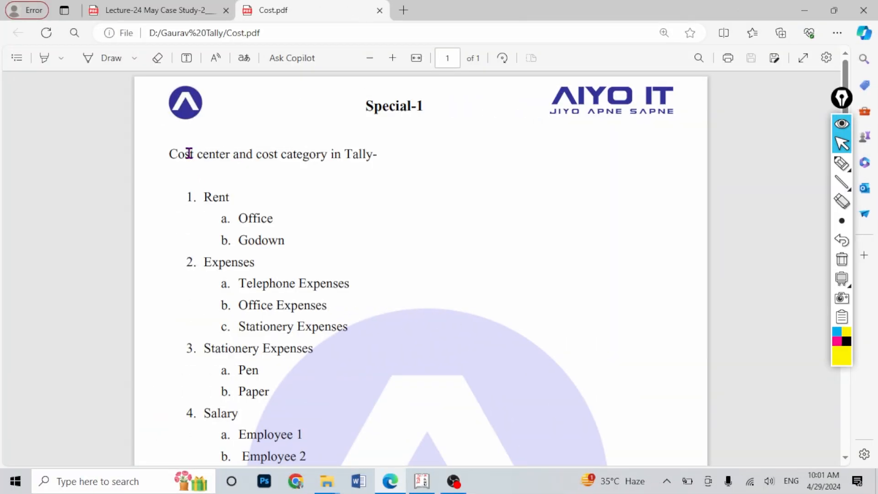
{"action": "left_click_drag", "start_coordinate": [189, 153], "coordinate": [311, 178]}
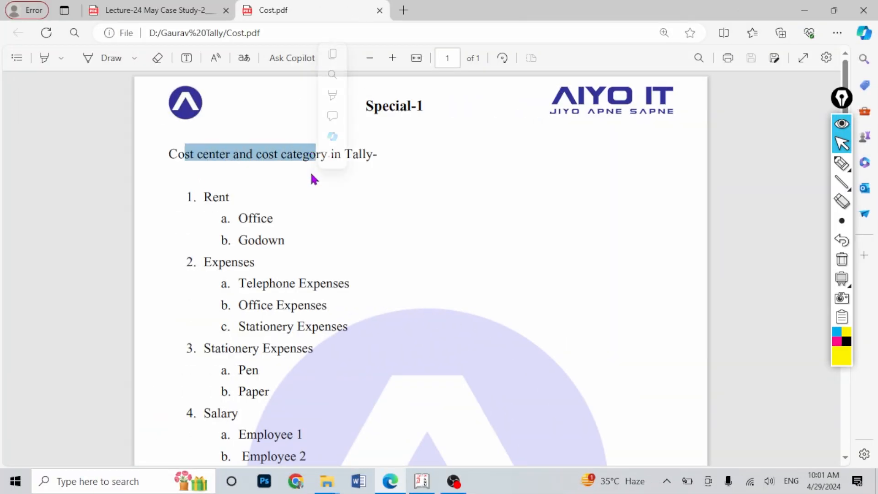
{"action": "left_click_drag", "start_coordinate": [204, 197], "coordinate": [269, 223]}
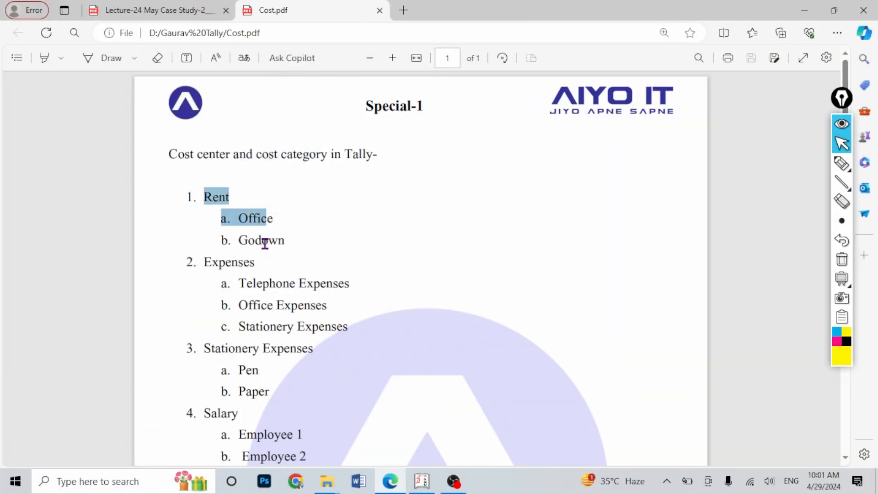
{"action": "left_click", "coordinate": [233, 227]}
{"action": "scroll", "coordinate": [233, 228], "scroll_direction": "down", "scroll_amount": 1}
{"action": "left_click_drag", "start_coordinate": [213, 201], "coordinate": [327, 242]}
{"action": "left_click", "coordinate": [229, 283]}
{"action": "double_click", "coordinate": [215, 285]}
{"action": "left_click_drag", "start_coordinate": [239, 306], "coordinate": [269, 323]}
{"action": "scroll", "coordinate": [274, 311], "scroll_direction": "down", "scroll_amount": 1}
{"action": "left_click_drag", "start_coordinate": [270, 268], "coordinate": [276, 283]}
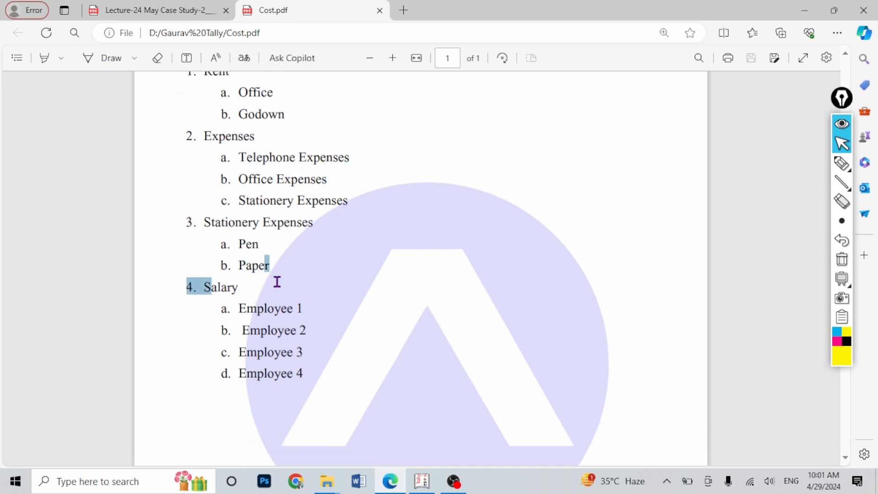
{"action": "left_click", "coordinate": [276, 348]}
{"action": "left_click_drag", "start_coordinate": [240, 309], "coordinate": [318, 377]}
{"action": "left_click", "coordinate": [319, 381]}
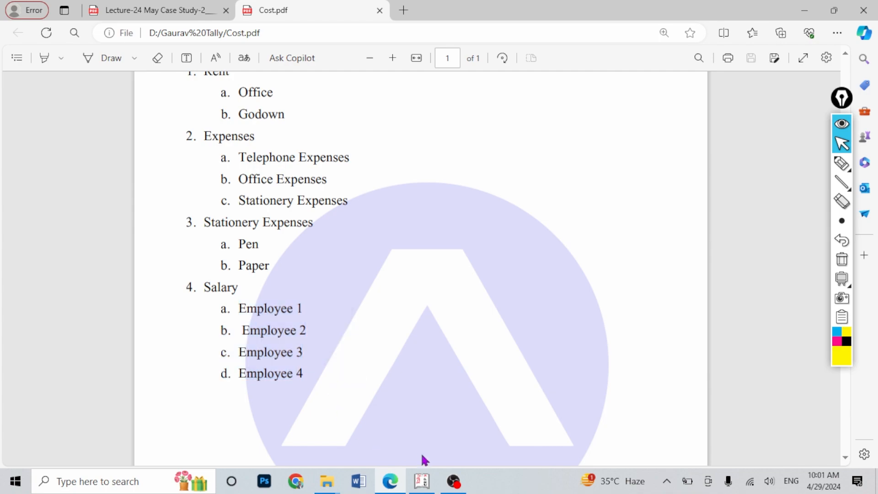
Switch to Tally.ERP 9 and open the company features of the company Cost
{"action": "left_click", "coordinate": [422, 481]}
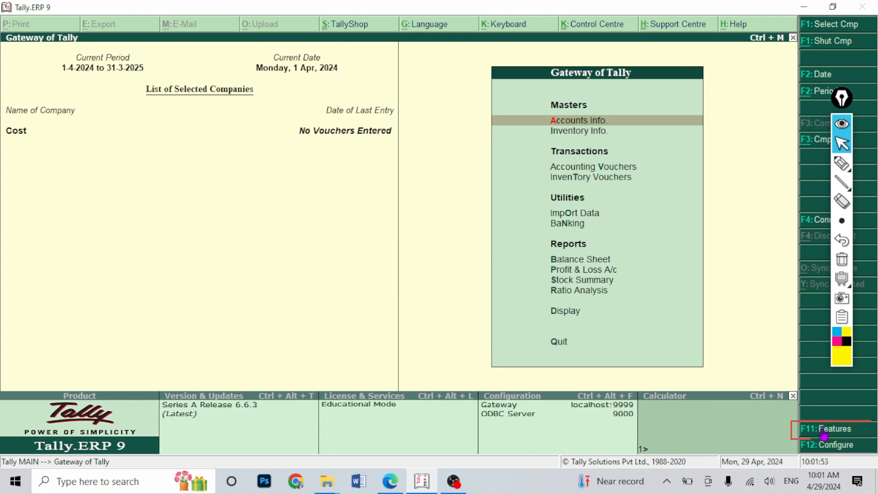
{"action": "key", "text": "F11"}
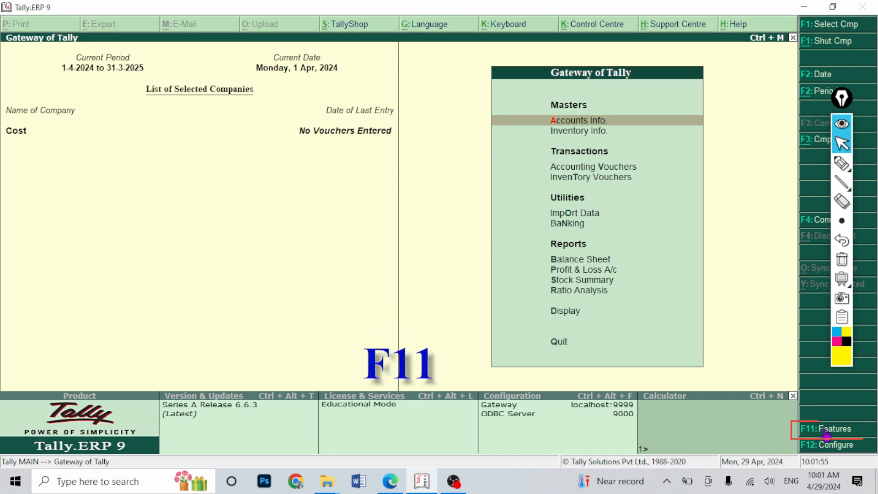
{"action": "left_click", "coordinate": [828, 430]}
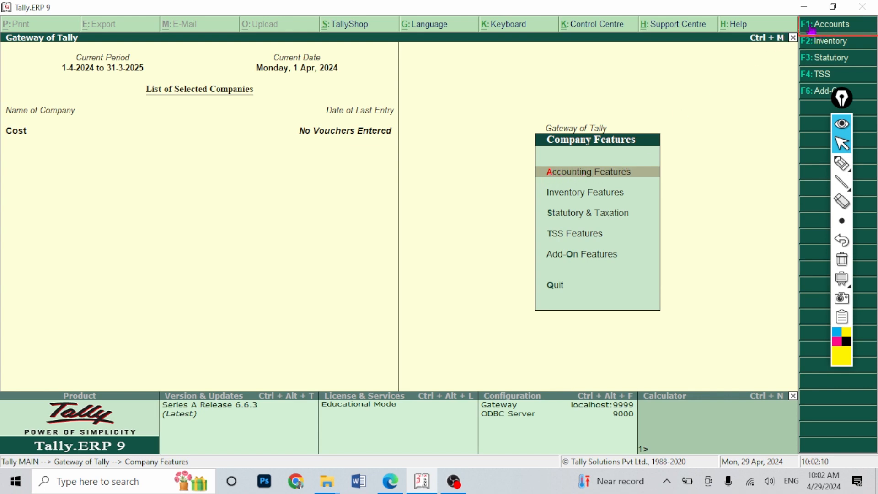
Set the screen annotation pen's colour to pink and return to the normal pointer
{"action": "left_click", "coordinate": [842, 163]}
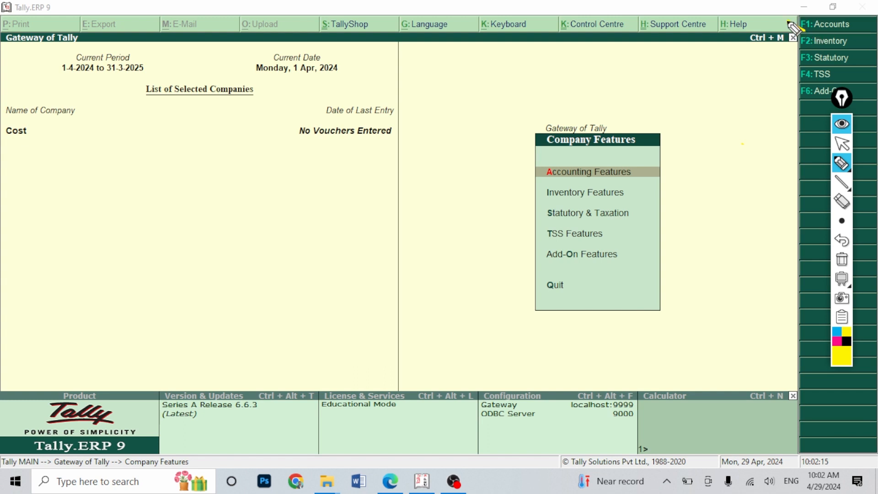
{"action": "left_click", "coordinate": [837, 341]}
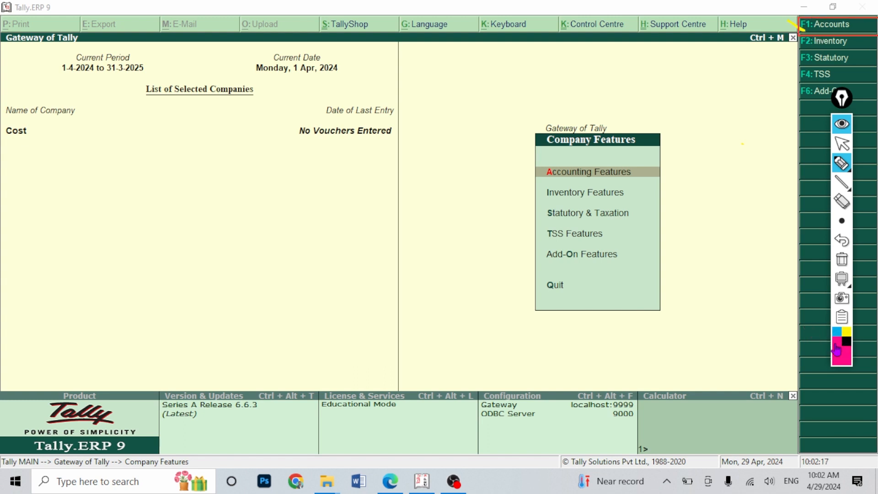
{"action": "left_click", "coordinate": [842, 164]}
{"action": "left_click", "coordinate": [842, 143]}
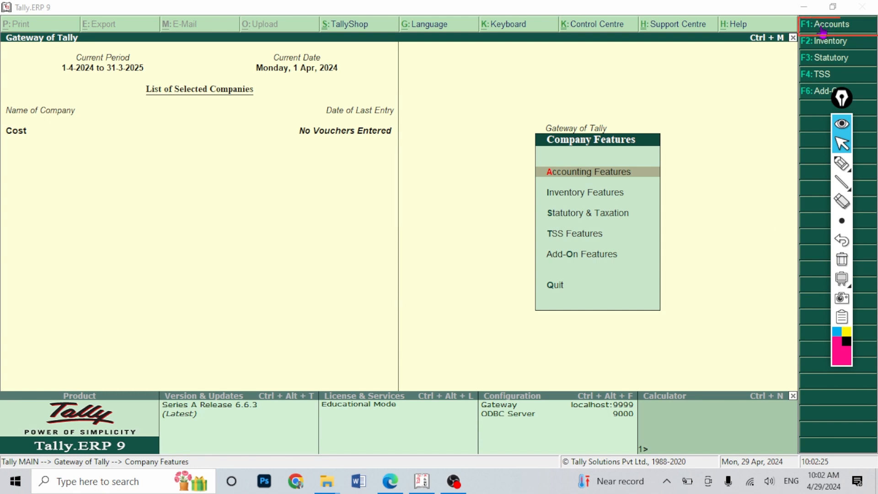
In the accounting features, set maintaining cost centres and more than one payroll or cost category to Yes, and save
{"action": "left_click", "coordinate": [572, 174]}
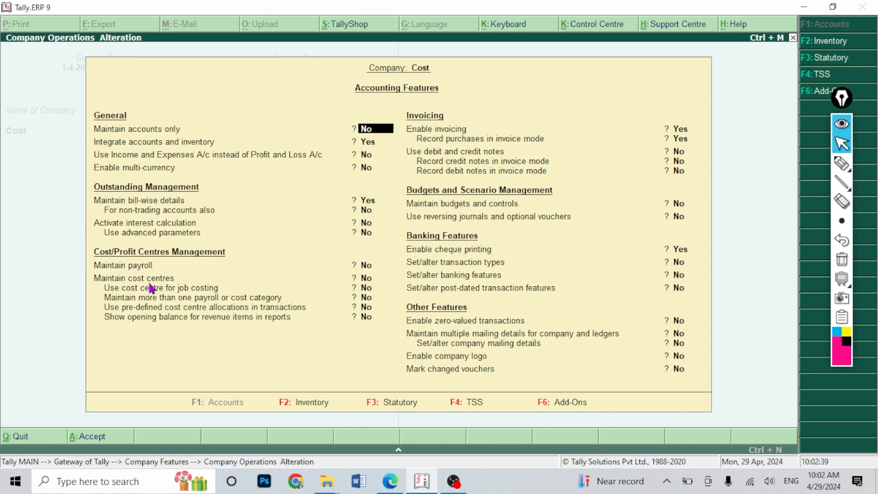
{"action": "left_click", "coordinate": [365, 278]}
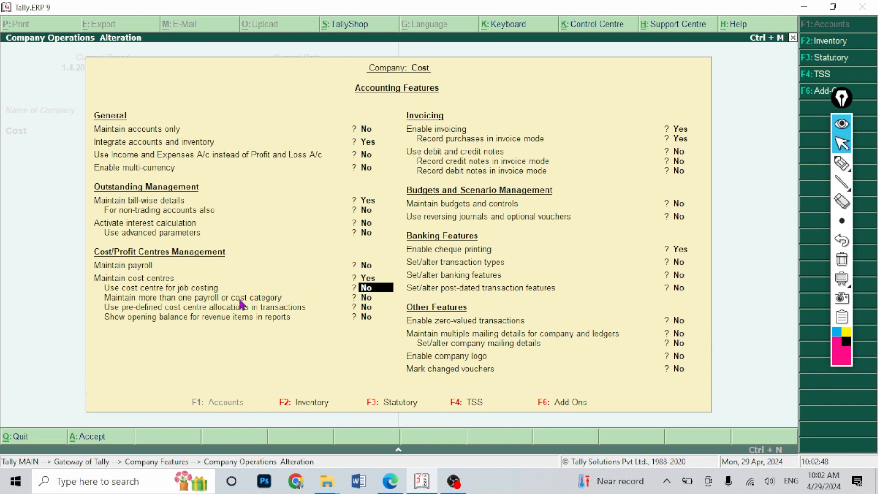
{"action": "key", "text": "Return"}
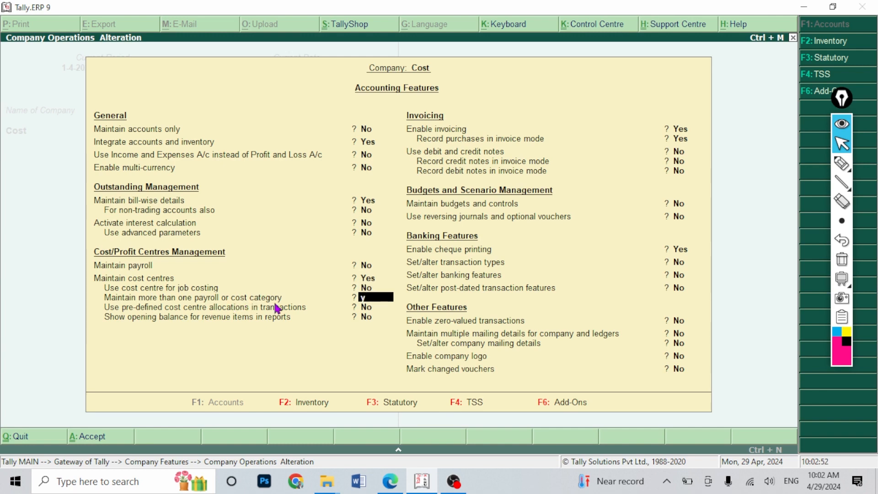
{"action": "type", "text": "y"}
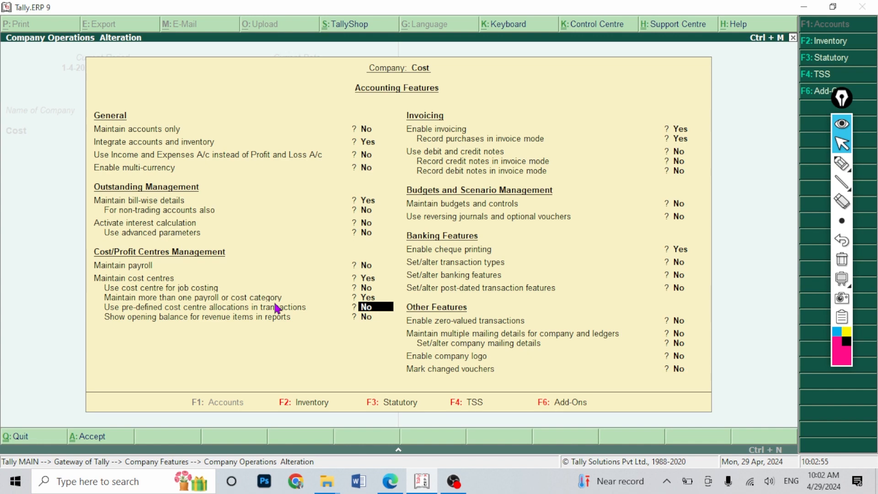
{"action": "key", "text": "ctrl+a"}
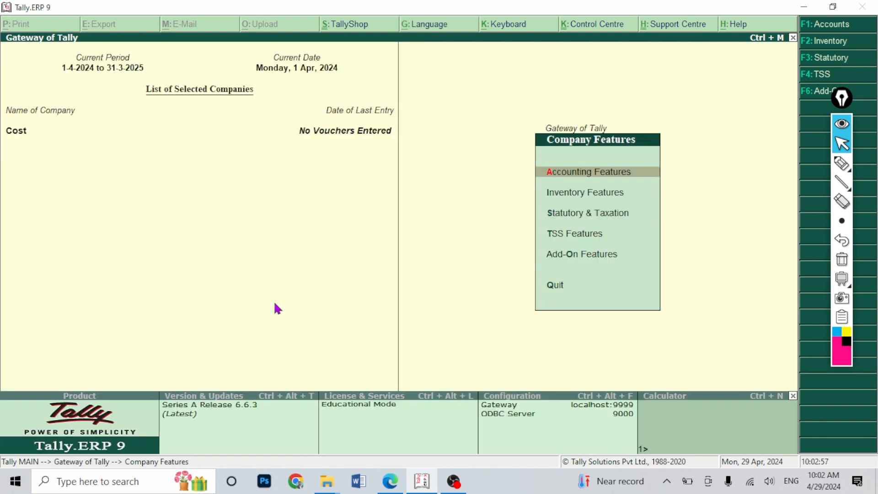
{"action": "key", "text": "Escape"}
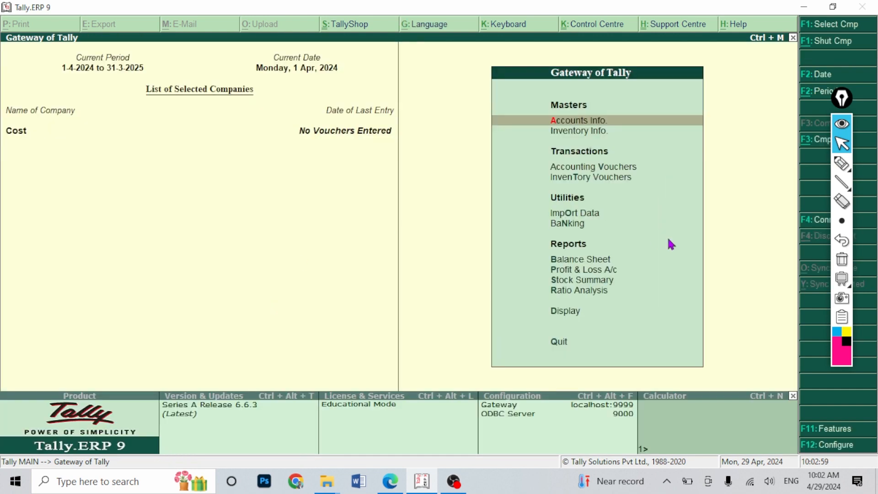
Go to the accounts masters and highlight Cost Categories
{"action": "left_click", "coordinate": [578, 121]}
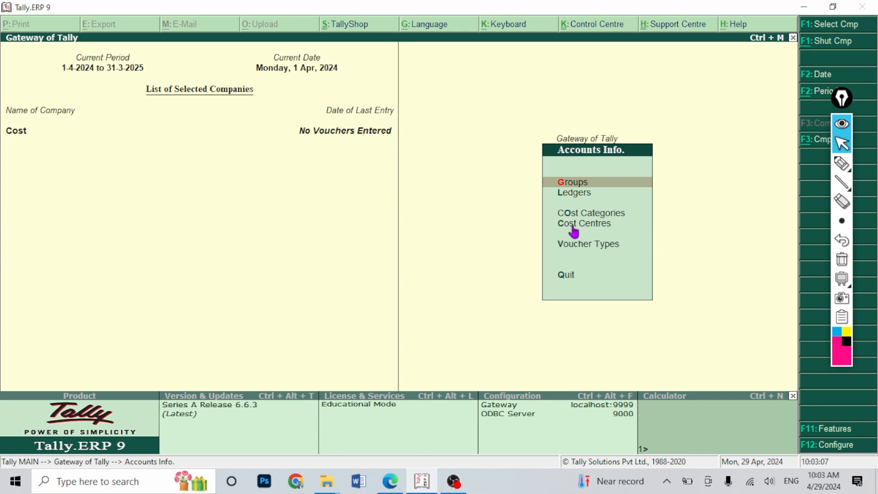
{"action": "key", "text": "Down"}
{"action": "key", "text": "Down"}
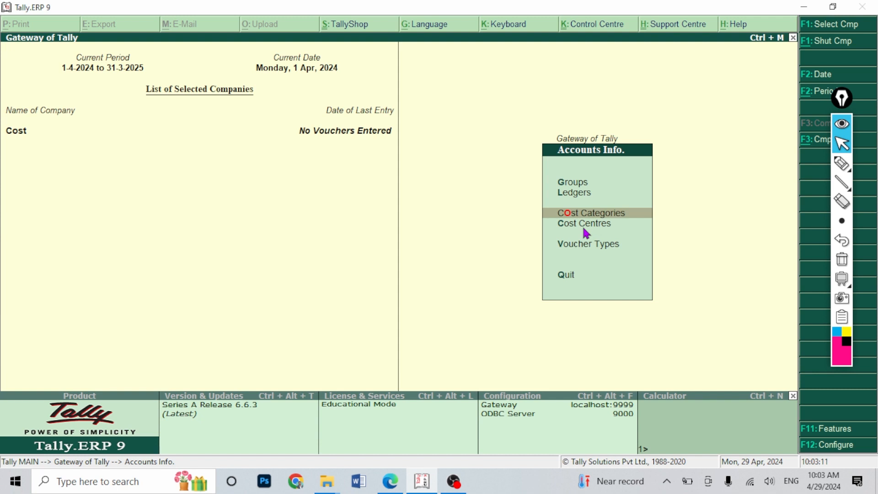
Handwrite Salary, Exp and Rent on screen as examples of cost categories, and clear the notes
{"action": "left_click", "coordinate": [843, 164]}
{"action": "left_click_drag", "start_coordinate": [545, 212], "coordinate": [465, 172]}
{"action": "mouse_move", "coordinate": [378, 148]}
{"action": "left_mouse_down"}
{"action": "mouse_move", "coordinate": [365, 138]}
{"action": "mouse_move", "coordinate": [364, 169]}
{"action": "mouse_move", "coordinate": [410, 180]}
{"action": "mouse_move", "coordinate": [423, 172]}
{"action": "mouse_move", "coordinate": [421, 202]}
{"action": "mouse_move", "coordinate": [360, 180]}
{"action": "left_mouse_up"}
{"action": "mouse_move", "coordinate": [338, 204]}
{"action": "left_mouse_down"}
{"action": "mouse_move", "coordinate": [329, 225]}
{"action": "mouse_move", "coordinate": [349, 210]}
{"action": "mouse_move", "coordinate": [363, 243]}
{"action": "mouse_move", "coordinate": [387, 234]}
{"action": "left_mouse_up"}
{"action": "mouse_move", "coordinate": [316, 256]}
{"action": "left_mouse_down"}
{"action": "mouse_move", "coordinate": [320, 280]}
{"action": "mouse_move", "coordinate": [349, 297]}
{"action": "mouse_move", "coordinate": [358, 280]}
{"action": "left_mouse_up"}
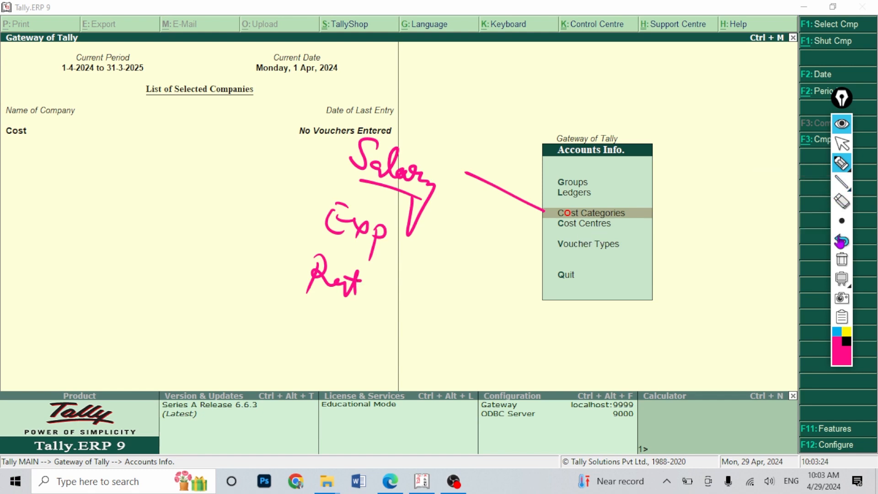
{"action": "left_click", "coordinate": [842, 259]}
Sketch a diagram on screen linking Cost Categories to Salary and Cost Centres to three employees branching from it
{"action": "mouse_move", "coordinate": [160, 134]}
{"action": "left_mouse_down"}
{"action": "mouse_move", "coordinate": [137, 163]}
{"action": "mouse_move", "coordinate": [221, 182]}
{"action": "mouse_move", "coordinate": [218, 234]}
{"action": "left_mouse_up"}
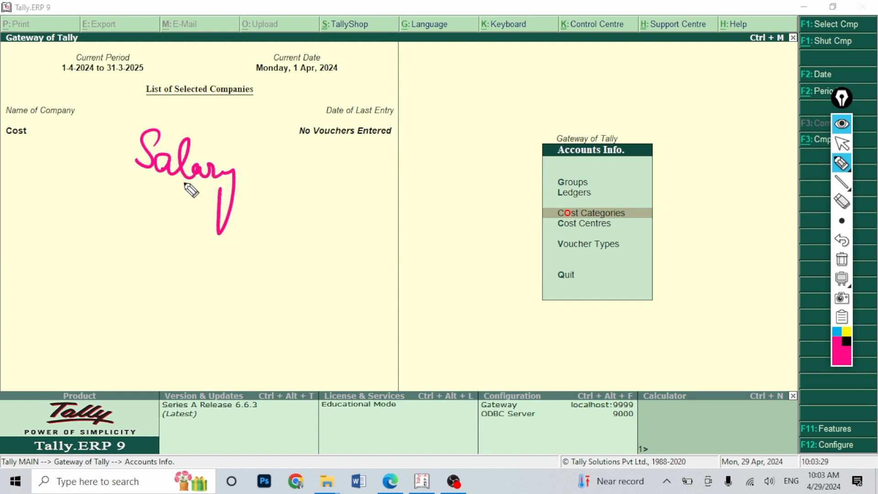
{"action": "left_click_drag", "start_coordinate": [202, 191], "coordinate": [220, 192]}
{"action": "mouse_move", "coordinate": [561, 212]}
{"action": "left_mouse_down"}
{"action": "mouse_move", "coordinate": [251, 160]}
{"action": "mouse_move", "coordinate": [251, 171]}
{"action": "left_mouse_up"}
{"action": "mouse_move", "coordinate": [149, 183]}
{"action": "left_mouse_down"}
{"action": "mouse_move", "coordinate": [135, 235]}
{"action": "mouse_move", "coordinate": [46, 235]}
{"action": "mouse_move", "coordinate": [46, 246]}
{"action": "mouse_move", "coordinate": [62, 246]}
{"action": "left_mouse_up"}
{"action": "mouse_move", "coordinate": [32, 279]}
{"action": "left_mouse_down"}
{"action": "mouse_move", "coordinate": [45, 311]}
{"action": "mouse_move", "coordinate": [104, 300]}
{"action": "left_mouse_up"}
{"action": "left_click", "coordinate": [80, 294]}
{"action": "left_click_drag", "start_coordinate": [113, 286], "coordinate": [112, 309]}
{"action": "mouse_move", "coordinate": [131, 233]}
{"action": "left_mouse_down"}
{"action": "mouse_move", "coordinate": [164, 286]}
{"action": "mouse_move", "coordinate": [176, 289]}
{"action": "left_mouse_up"}
{"action": "mouse_move", "coordinate": [170, 297]}
{"action": "left_mouse_down"}
{"action": "mouse_move", "coordinate": [186, 314]}
{"action": "mouse_move", "coordinate": [236, 302]}
{"action": "left_mouse_up"}
{"action": "left_click_drag", "start_coordinate": [239, 295], "coordinate": [251, 308]}
{"action": "mouse_move", "coordinate": [188, 246]}
{"action": "left_mouse_down"}
{"action": "mouse_move", "coordinate": [289, 284]}
{"action": "mouse_move", "coordinate": [300, 312]}
{"action": "mouse_move", "coordinate": [342, 299]}
{"action": "mouse_move", "coordinate": [339, 307]}
{"action": "mouse_move", "coordinate": [335, 291]}
{"action": "mouse_move", "coordinate": [338, 302]}
{"action": "mouse_move", "coordinate": [320, 317]}
{"action": "mouse_move", "coordinate": [333, 347]}
{"action": "mouse_move", "coordinate": [210, 323]}
{"action": "mouse_move", "coordinate": [111, 348]}
{"action": "mouse_move", "coordinate": [32, 328]}
{"action": "left_mouse_up"}
{"action": "left_click_drag", "start_coordinate": [541, 234], "coordinate": [348, 289]}
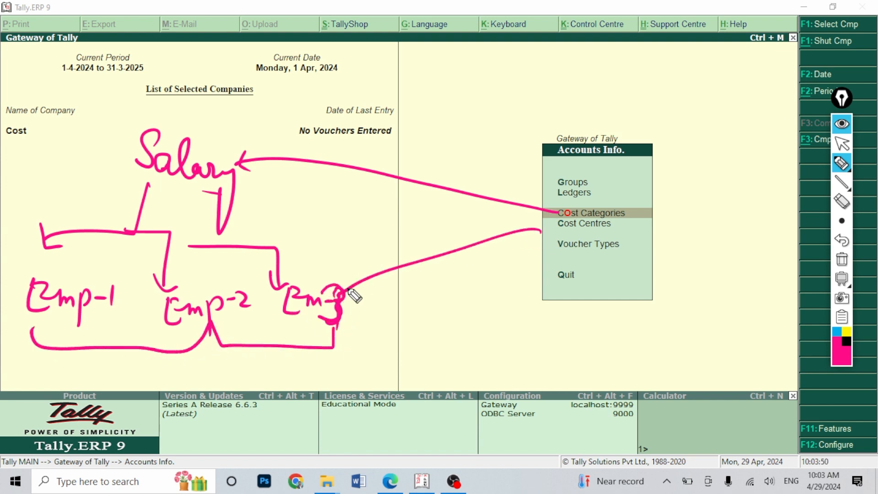
{"action": "mouse_move", "coordinate": [254, 188]}
{"action": "left_mouse_down"}
{"action": "mouse_move", "coordinate": [108, 163]}
{"action": "mouse_move", "coordinate": [247, 150]}
{"action": "left_mouse_up"}
{"action": "left_click_drag", "start_coordinate": [302, 167], "coordinate": [562, 211]}
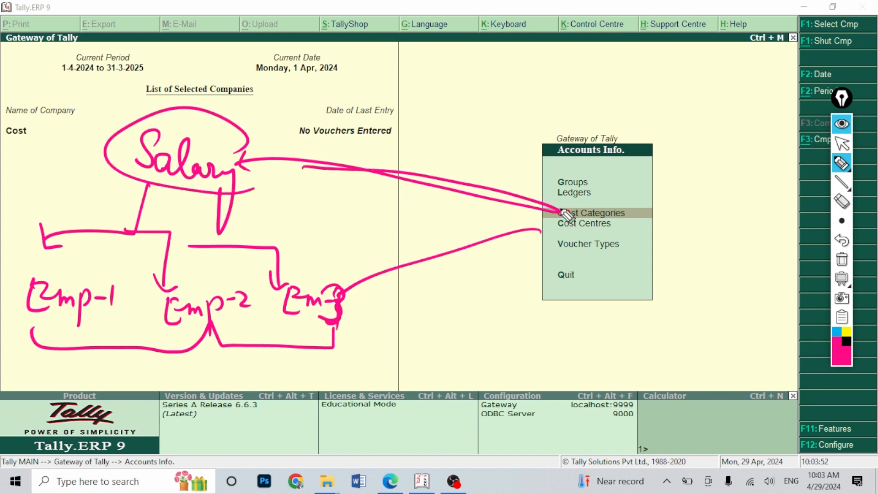
{"action": "left_click", "coordinate": [842, 143]}
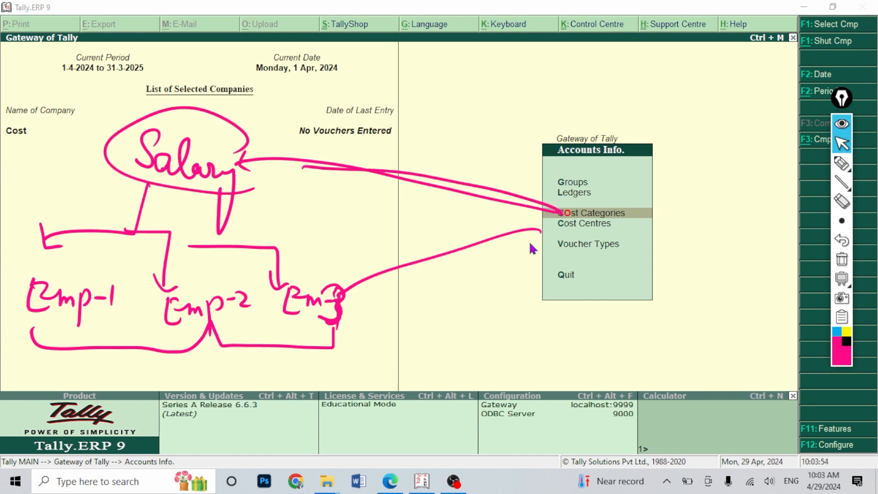
Open the creation form for a single cost category and clear the screen annotations
{"action": "left_click", "coordinate": [598, 215]}
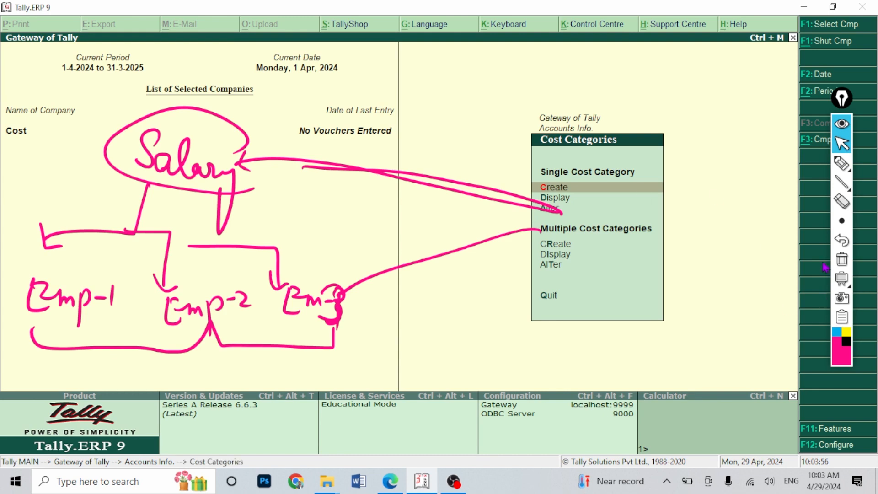
{"action": "left_click", "coordinate": [842, 260]}
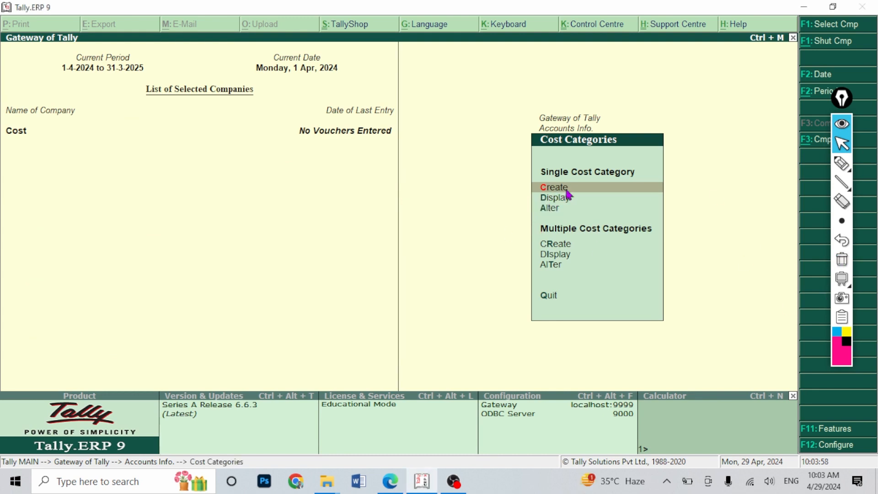
{"action": "left_click", "coordinate": [566, 191]}
Check the Salary heading in Cost.pdf and create a cost category named Salary in Tally.ERP 9 with revenue items allocated
{"action": "left_click", "coordinate": [391, 482]}
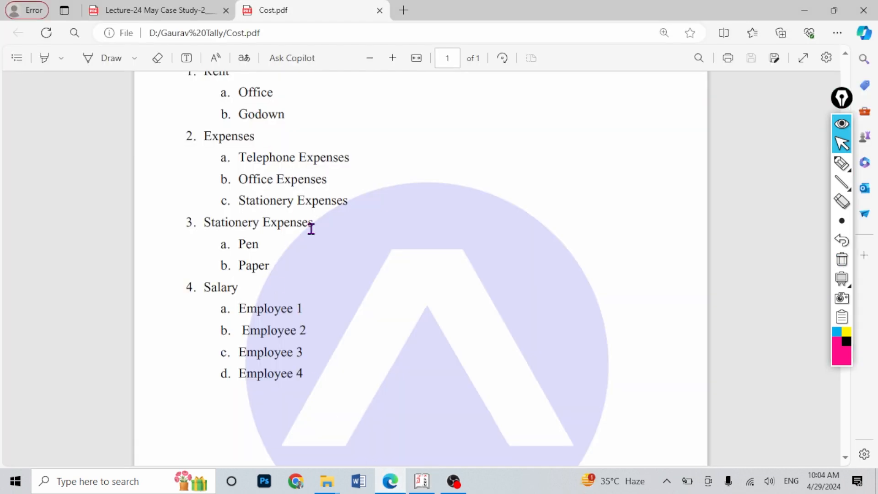
{"action": "scroll", "coordinate": [311, 229], "scroll_direction": "up", "scroll_amount": 3}
{"action": "scroll", "coordinate": [232, 316], "scroll_direction": "down", "scroll_amount": 2}
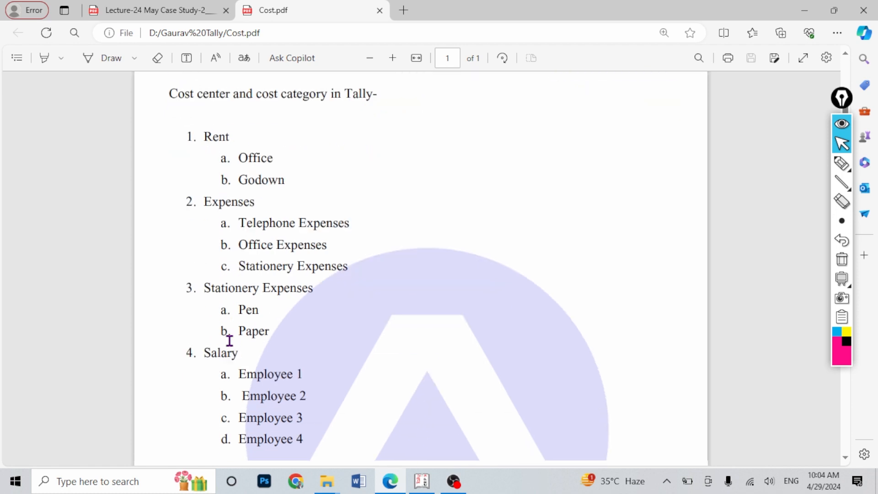
{"action": "double_click", "coordinate": [218, 350]}
{"action": "left_click", "coordinate": [215, 345]}
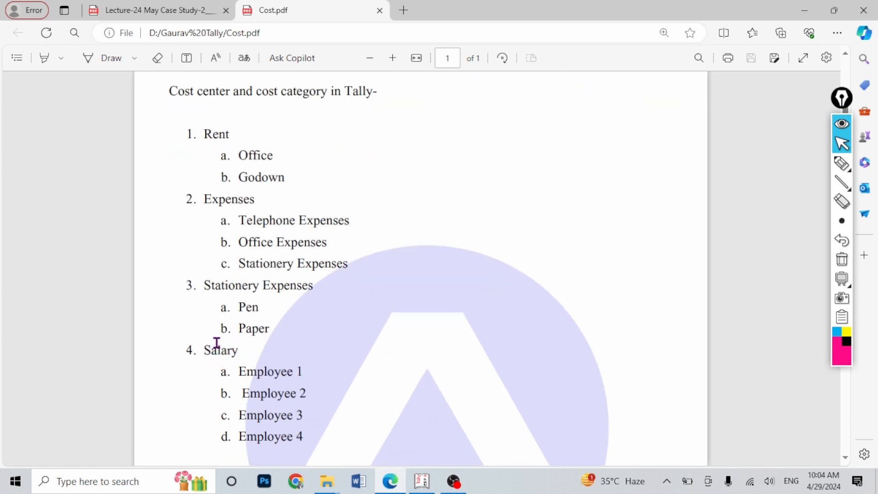
{"action": "left_click", "coordinate": [423, 483]}
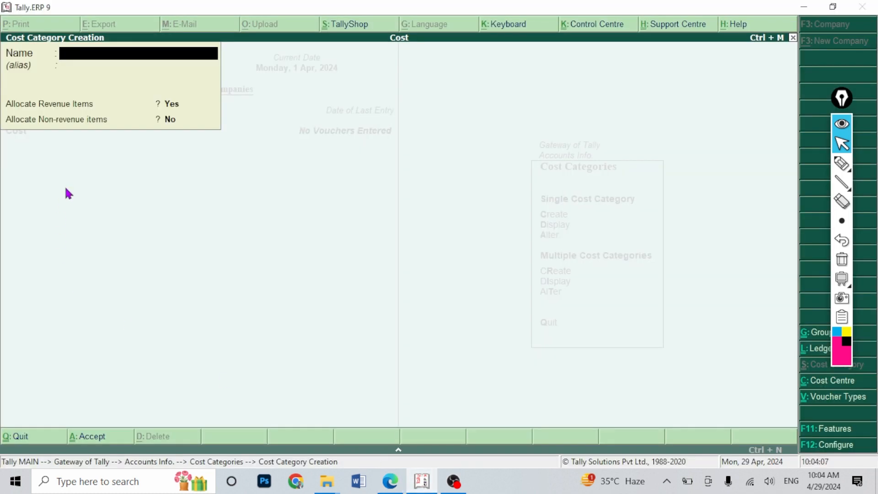
{"action": "type", "text": "Salary"}
{"action": "key", "text": "Return"}
{"action": "key", "text": "Return"}
{"action": "key", "text": "Return"}
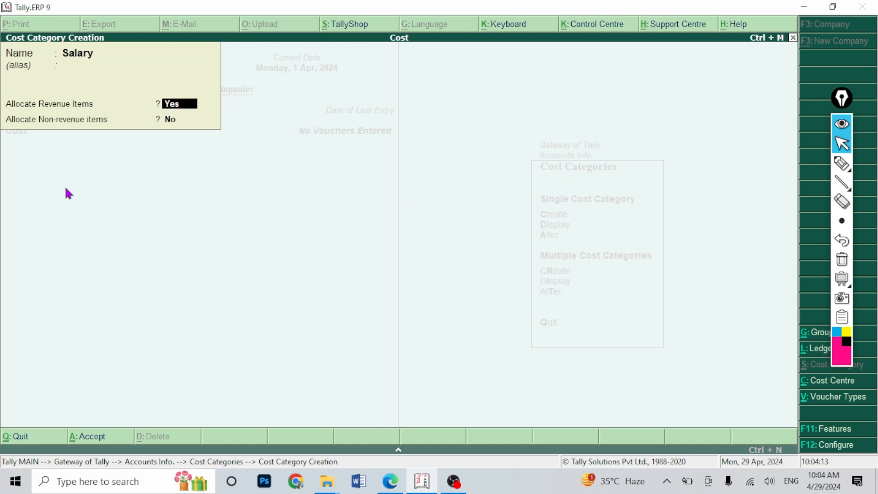
{"action": "key", "text": "y"}
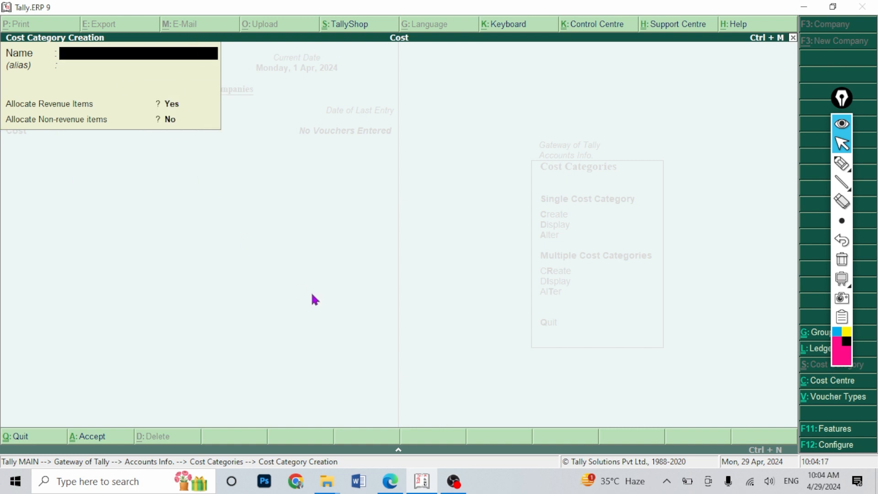
Check the remaining headings in Cost.pdf and create a cost category named Rent in Tally.ERP 9 with revenue items allocated
{"action": "left_click", "coordinate": [390, 482]}
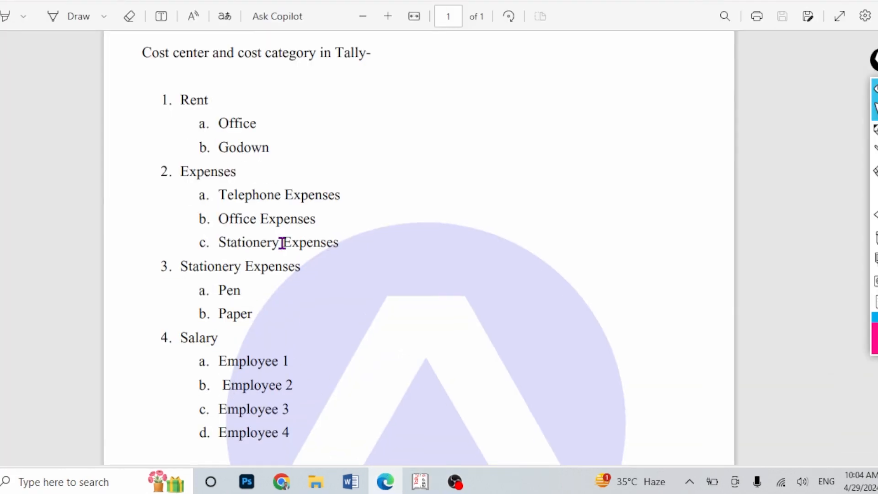
{"action": "left_click_drag", "start_coordinate": [184, 170], "coordinate": [220, 169]}
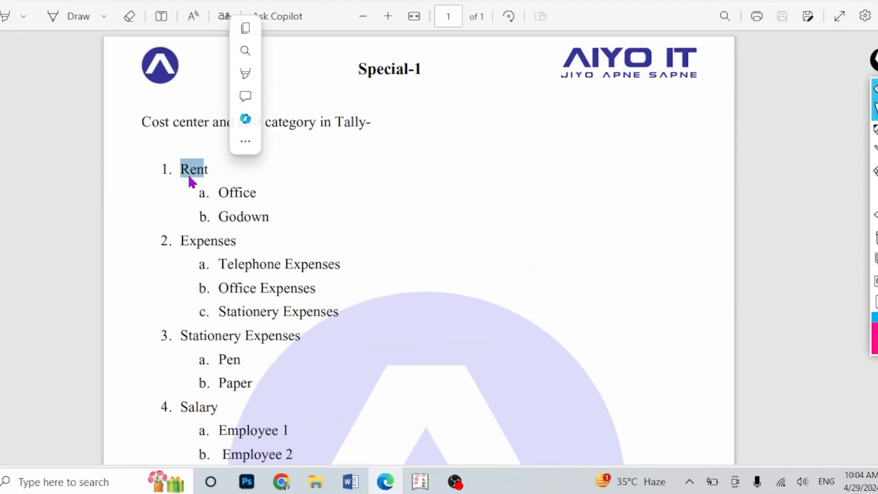
{"action": "left_click", "coordinate": [189, 179]}
{"action": "double_click", "coordinate": [190, 236]}
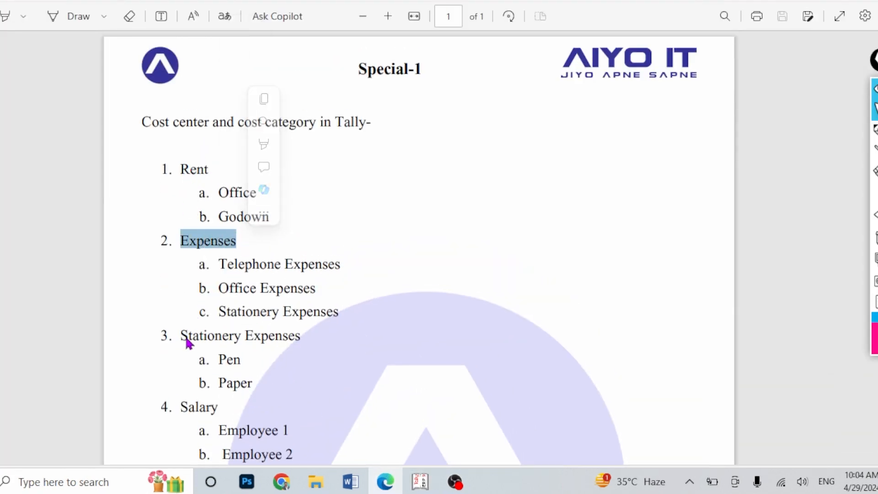
{"action": "left_click_drag", "start_coordinate": [183, 336], "coordinate": [300, 337]}
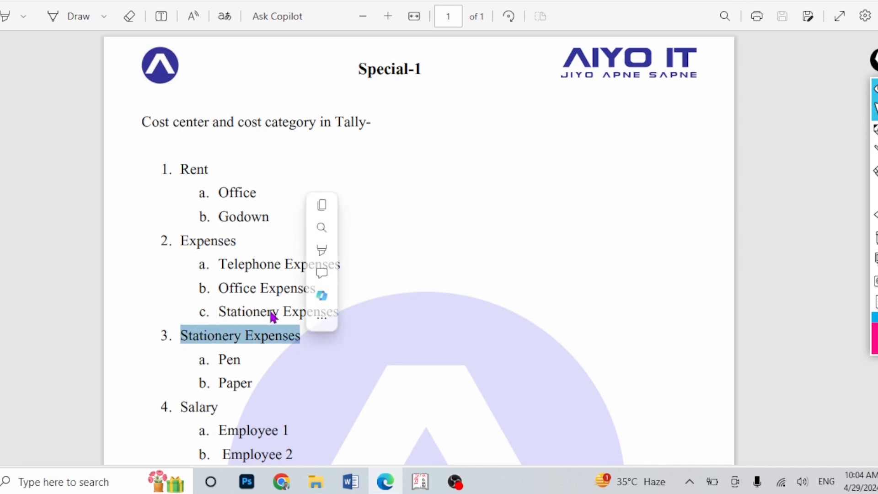
{"action": "left_click", "coordinate": [185, 166]}
{"action": "left_click", "coordinate": [420, 482]}
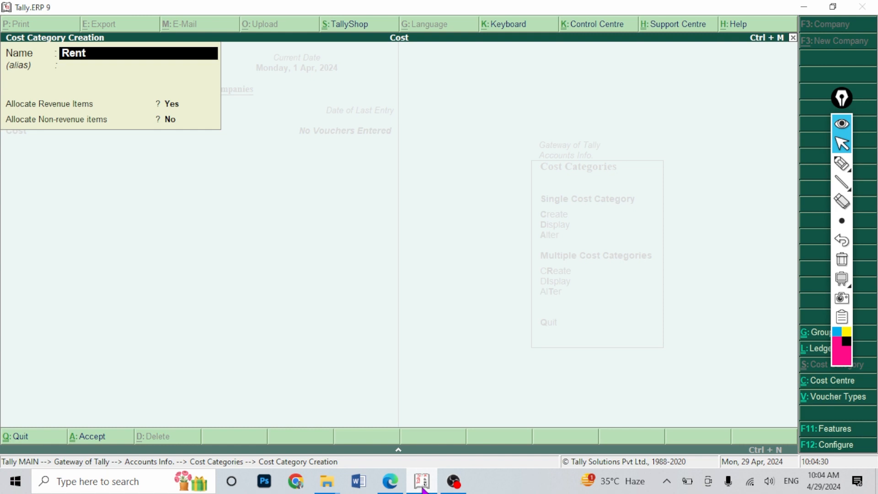
{"action": "type", "text": "Rent"}
{"action": "key", "text": "Return"}
{"action": "key", "text": "Return"}
{"action": "key", "text": "Return"}
{"action": "key", "text": "Return"}
{"action": "key", "text": "Return"}
Check the Expenses heading in Cost.pdf and create a cost category named Expenses in Tally.ERP 9 with revenue items allocated
{"action": "left_click", "coordinate": [422, 487]}
{"action": "double_click", "coordinate": [189, 241]}
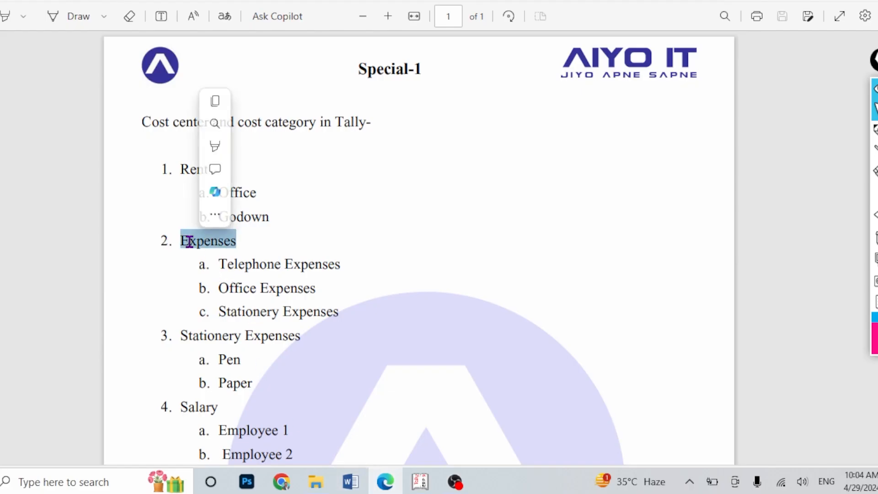
{"action": "left_click", "coordinate": [416, 481]}
{"action": "key", "text": "ctrl+alt+v"}
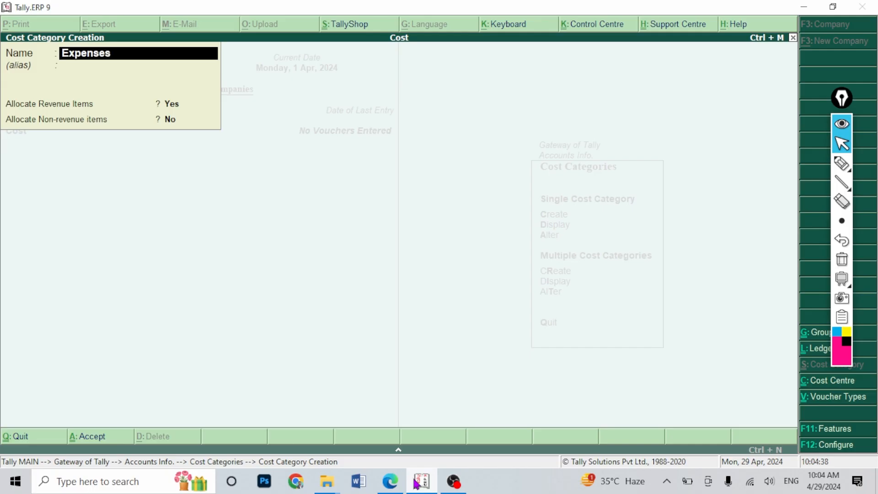
{"action": "key", "text": "Return"}
{"action": "key", "text": "Return"}
{"action": "key", "text": "Return"}
{"action": "key", "text": "Return"}
{"action": "key", "text": "Return"}
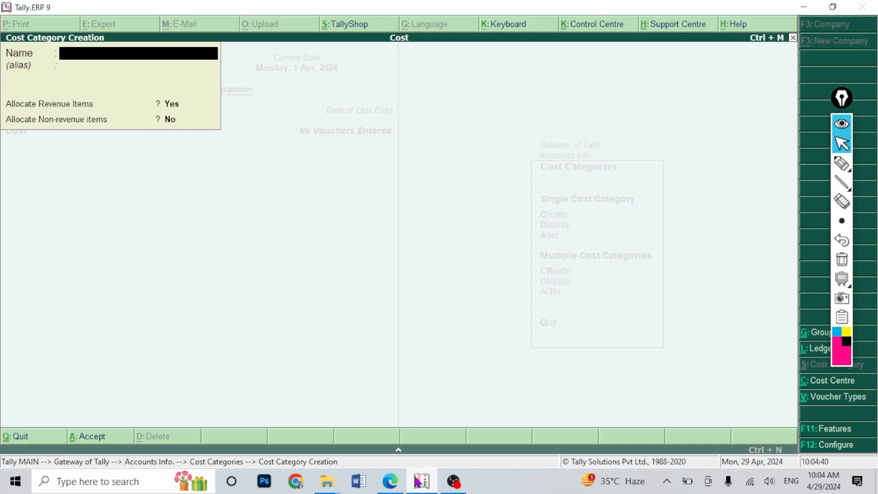
Check the third heading in Cost.pdf and create a cost category named Stationery Expenses in Tally.ERP 9 with revenue items allocated
{"action": "left_click", "coordinate": [394, 486]}
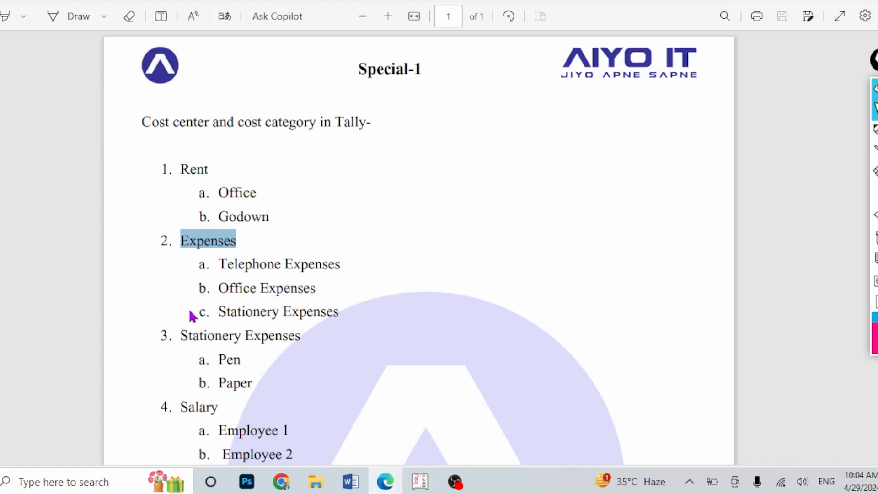
{"action": "left_click_drag", "start_coordinate": [182, 336], "coordinate": [300, 336]}
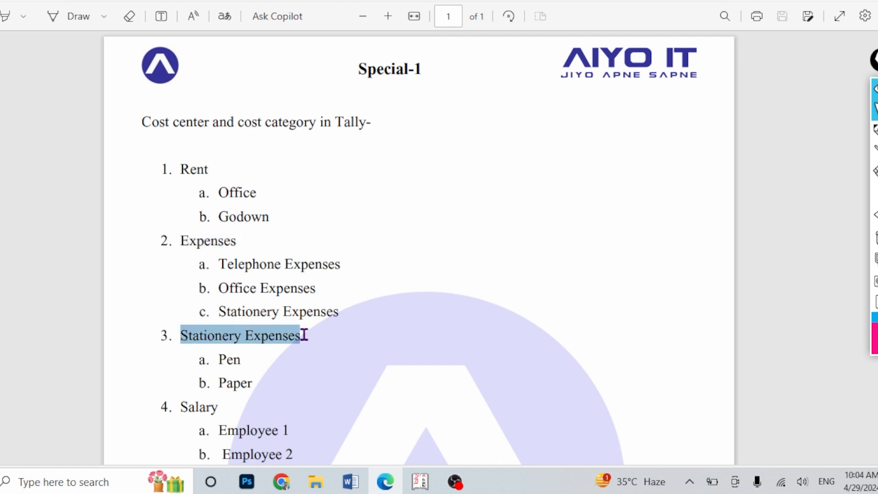
{"action": "left_click", "coordinate": [420, 481]}
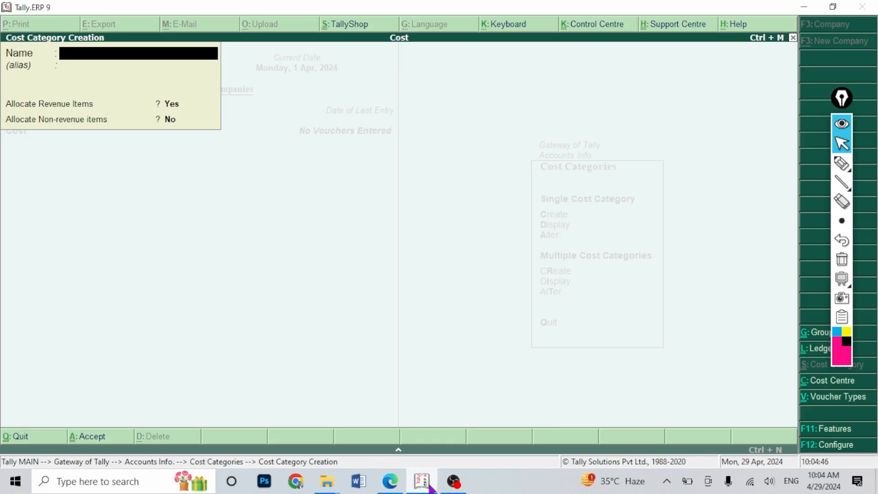
{"action": "key", "text": "ctrl+alt+v"}
{"action": "key", "text": "Return"}
{"action": "key", "text": "Return"}
{"action": "key", "text": "Return"}
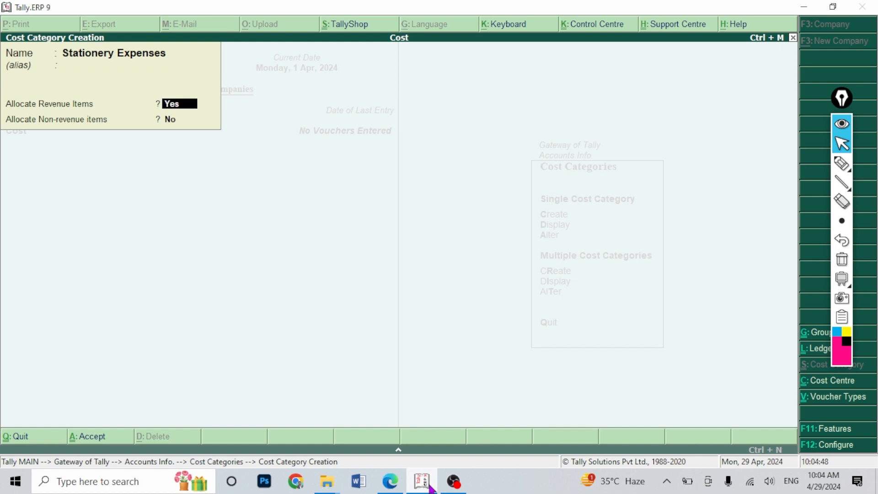
{"action": "key", "text": "Return"}
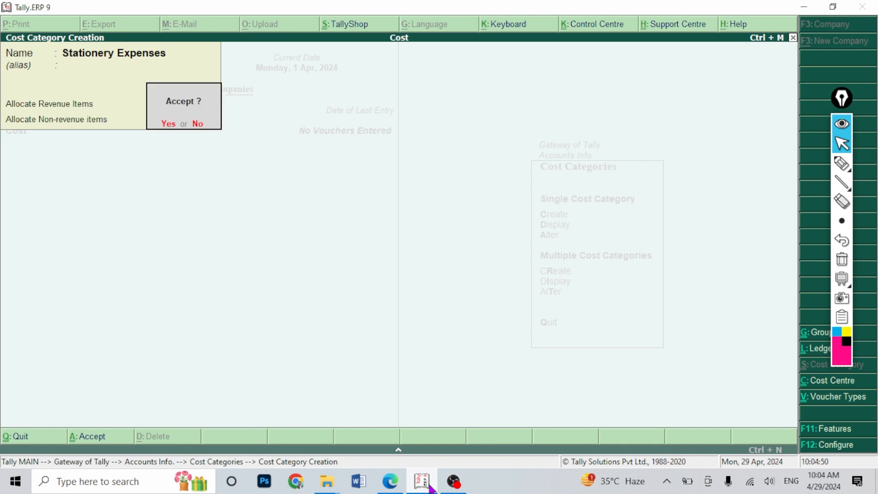
{"action": "key", "text": "Return"}
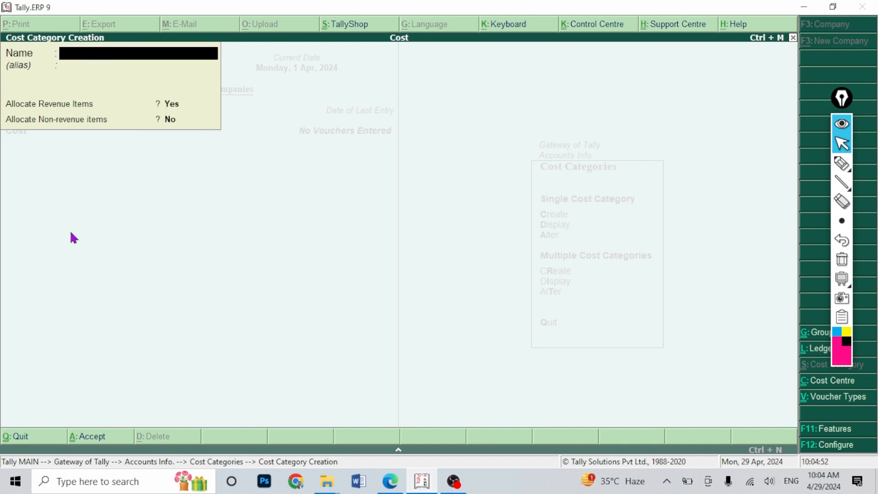
Handwrite Salary, Rent, Exp and St. Exp in a row on screen to represent the created cost categories
{"action": "key", "text": "ctrl+shift+3"}
{"action": "left_click_drag", "start_coordinate": [75, 238], "coordinate": [58, 249]}
{"action": "mouse_move", "coordinate": [87, 247]}
{"action": "left_mouse_down"}
{"action": "mouse_move", "coordinate": [101, 237]}
{"action": "mouse_move", "coordinate": [129, 250]}
{"action": "mouse_move", "coordinate": [120, 300]}
{"action": "left_mouse_up"}
{"action": "left_click_drag", "start_coordinate": [145, 255], "coordinate": [208, 218]}
{"action": "left_click_drag", "start_coordinate": [243, 246], "coordinate": [265, 229]}
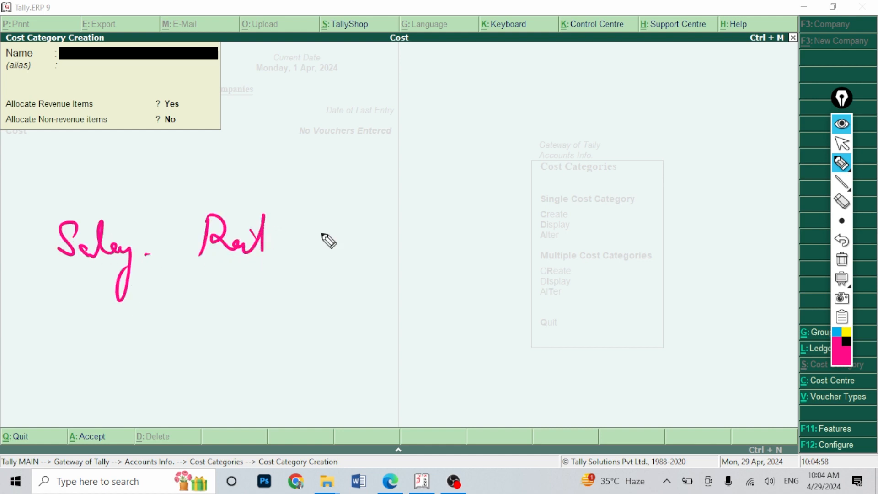
{"action": "mouse_move", "coordinate": [361, 219]}
{"action": "left_mouse_down"}
{"action": "mouse_move", "coordinate": [346, 256]}
{"action": "mouse_move", "coordinate": [393, 247]}
{"action": "mouse_move", "coordinate": [418, 256]}
{"action": "left_mouse_up"}
{"action": "mouse_move", "coordinate": [486, 219]}
{"action": "left_mouse_down"}
{"action": "mouse_move", "coordinate": [486, 239]}
{"action": "mouse_move", "coordinate": [539, 270]}
{"action": "mouse_move", "coordinate": [559, 243]}
{"action": "mouse_move", "coordinate": [581, 261]}
{"action": "mouse_move", "coordinate": [535, 247]}
{"action": "left_mouse_up"}
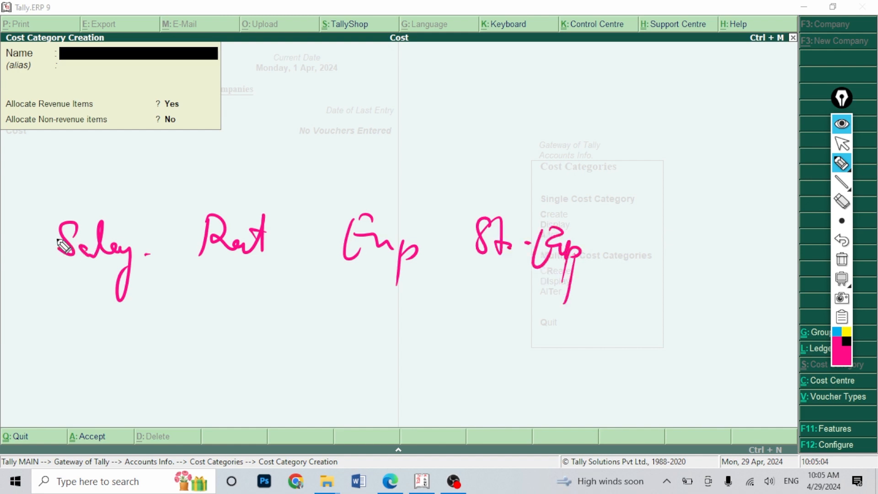
Sketch branch lines below each handwritten category to represent its cost centres, and clear all screen annotations
{"action": "left_click_drag", "start_coordinate": [62, 237], "coordinate": [26, 238]}
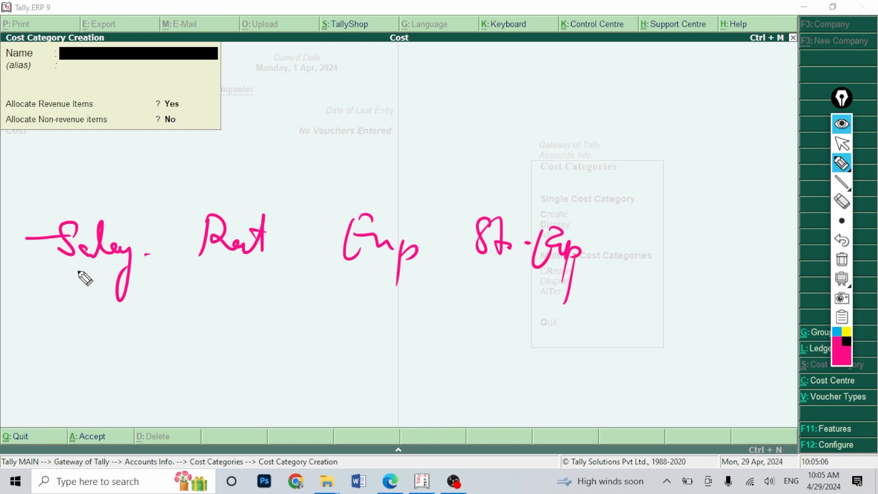
{"action": "left_click_drag", "start_coordinate": [83, 271], "coordinate": [40, 333]}
{"action": "mouse_move", "coordinate": [84, 271]}
{"action": "left_mouse_down"}
{"action": "mouse_move", "coordinate": [126, 320]}
{"action": "mouse_move", "coordinate": [118, 318]}
{"action": "left_mouse_up"}
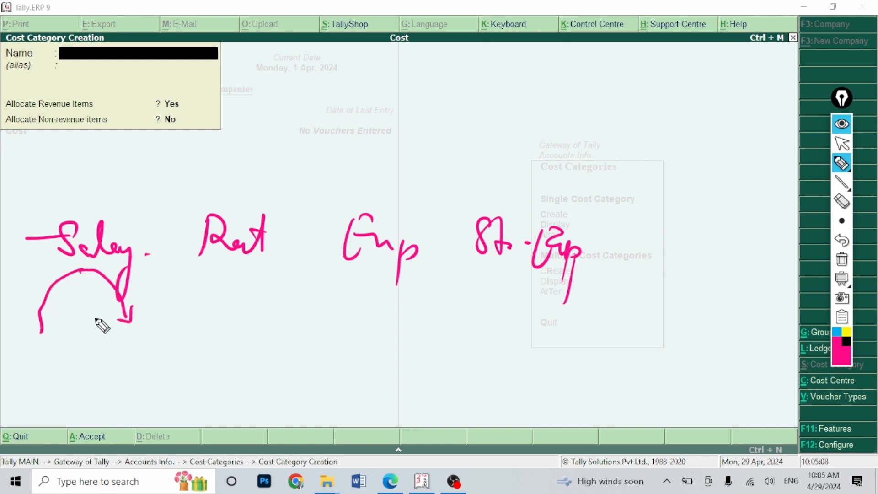
{"action": "left_click_drag", "start_coordinate": [50, 322], "coordinate": [78, 319]}
{"action": "left_click_drag", "start_coordinate": [231, 260], "coordinate": [211, 292]}
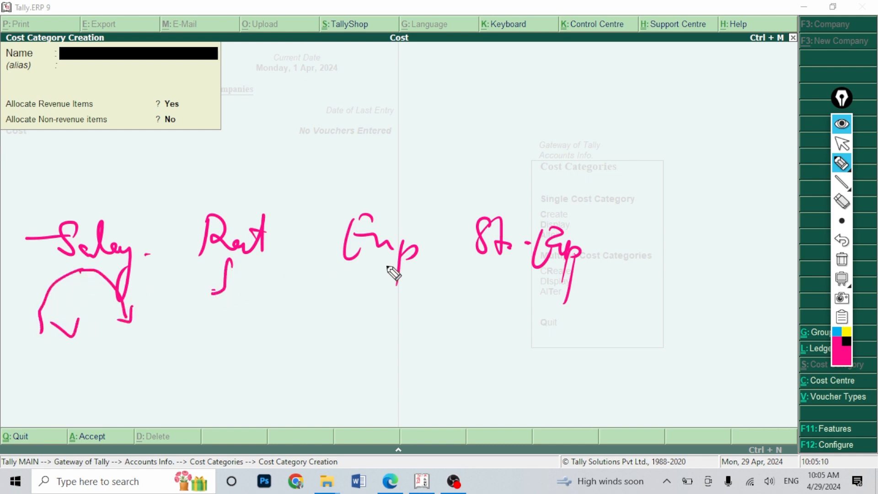
{"action": "mouse_move", "coordinate": [386, 264]}
{"action": "left_mouse_down"}
{"action": "mouse_move", "coordinate": [350, 300]}
{"action": "mouse_move", "coordinate": [408, 291]}
{"action": "left_mouse_up"}
{"action": "mouse_move", "coordinate": [503, 264]}
{"action": "left_mouse_down"}
{"action": "mouse_move", "coordinate": [491, 290]}
{"action": "mouse_move", "coordinate": [528, 284]}
{"action": "left_mouse_up"}
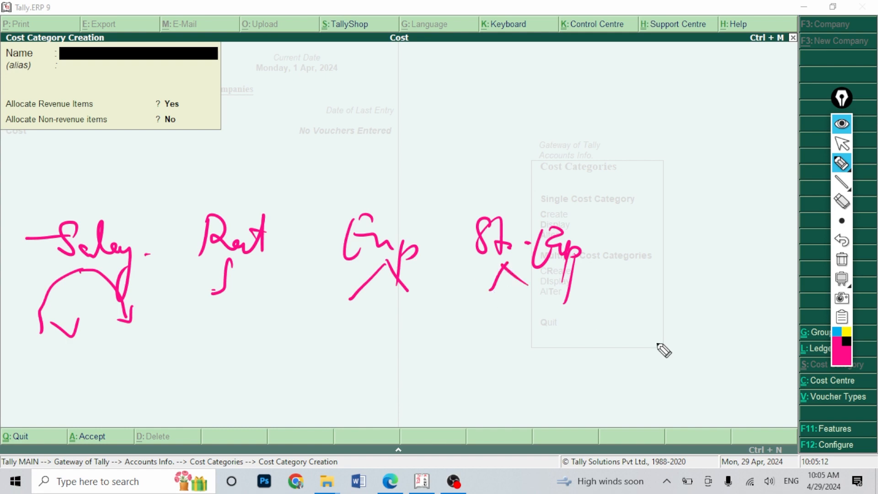
{"action": "left_click", "coordinate": [842, 260]}
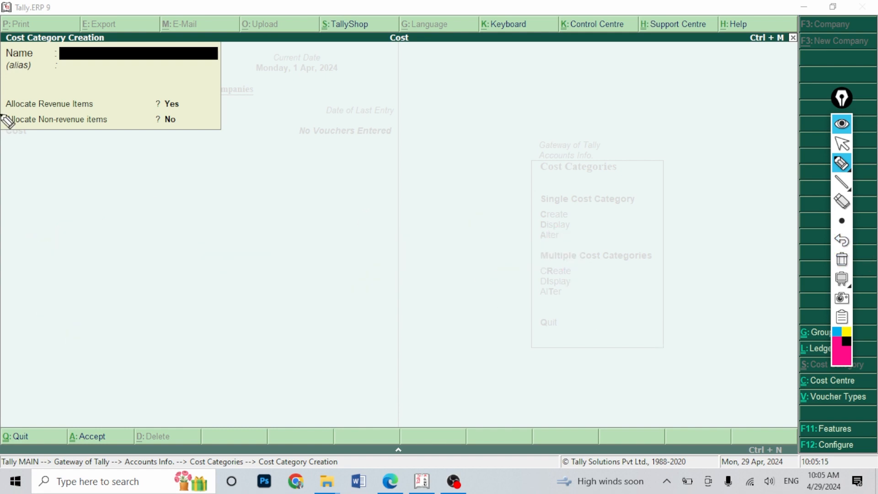
Leave cost category creation and open the creation form for a single cost centre
{"action": "left_click", "coordinate": [842, 144]}
{"action": "key", "text": "Escape"}
{"action": "key", "text": "y"}
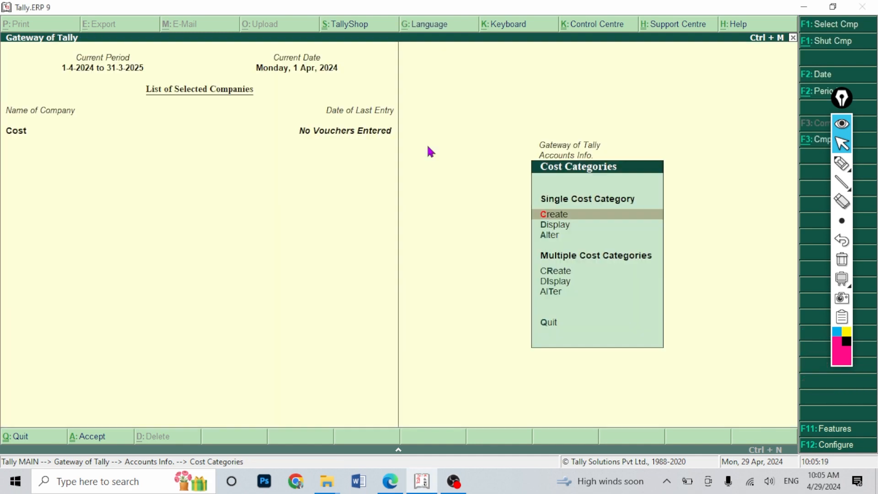
{"action": "key", "text": "Escape"}
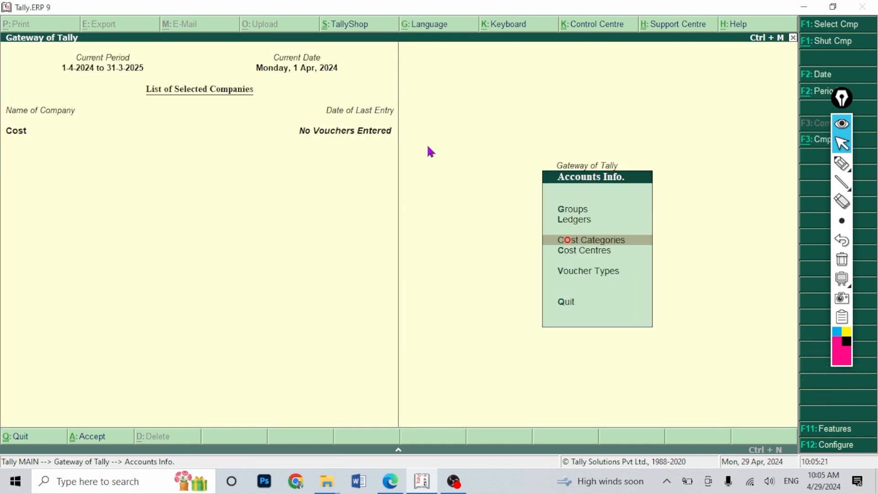
{"action": "key", "text": "Down"}
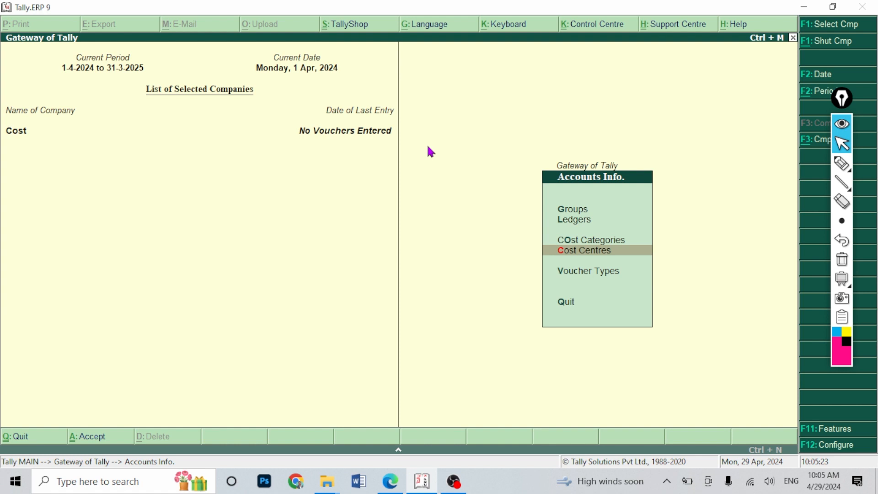
{"action": "key", "text": "Return"}
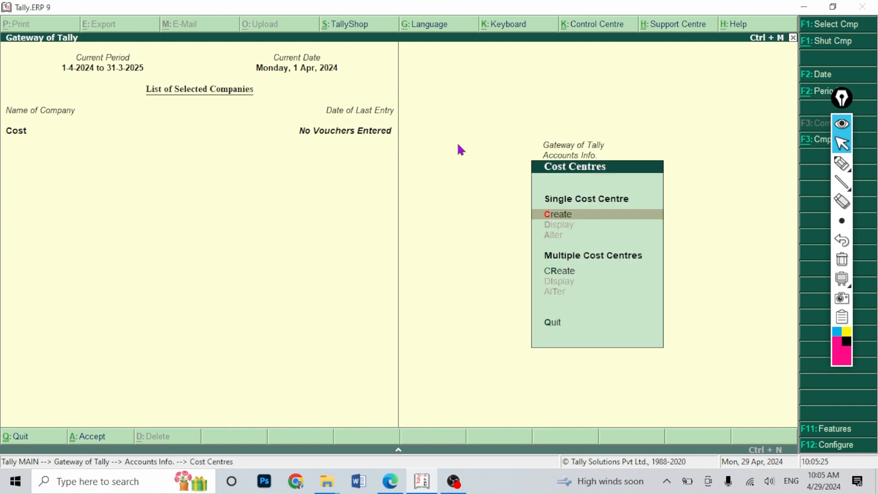
{"action": "left_click", "coordinate": [565, 215]}
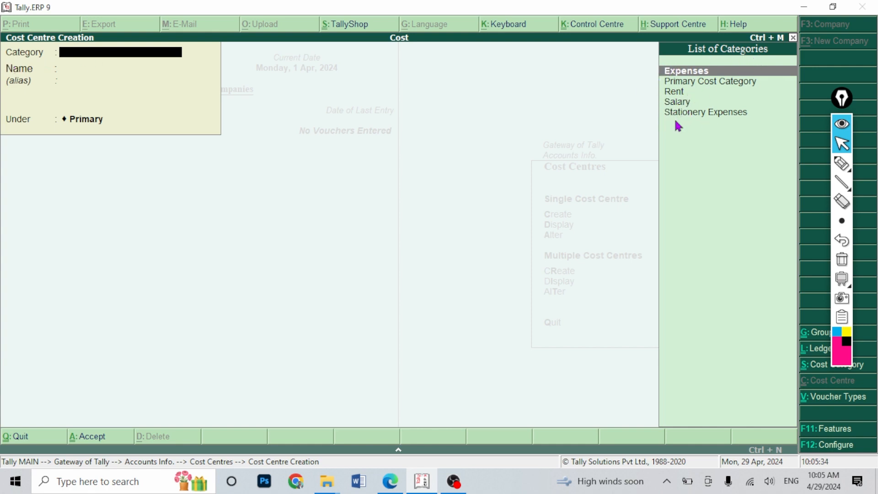
Create a cost centre named Office in the Rent category, placed under Primary
{"action": "key", "text": "Down"}
{"action": "key", "text": "Down"}
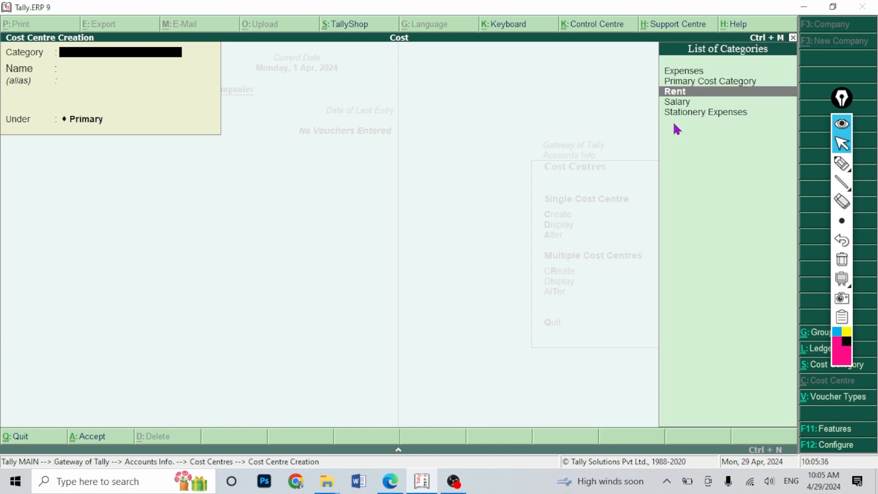
{"action": "key", "text": "Return"}
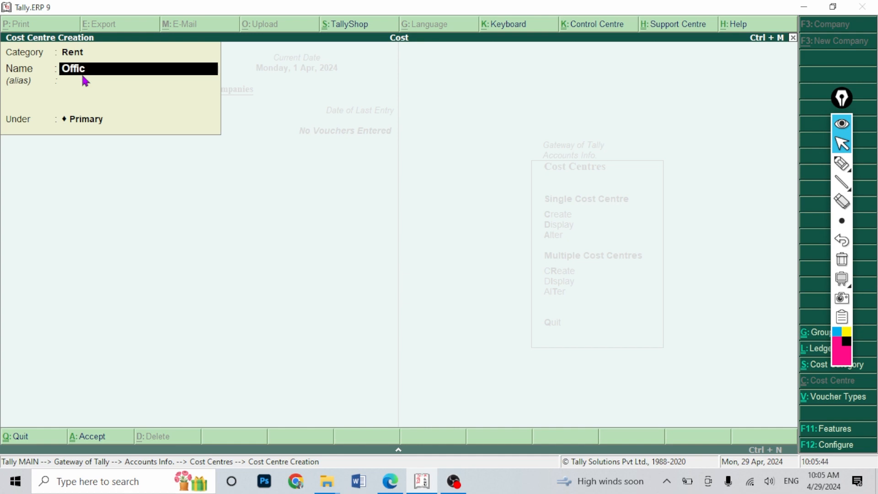
{"action": "type", "text": "Office"}
{"action": "key", "text": "Return"}
{"action": "key", "text": "Return"}
{"action": "key", "text": "Return"}
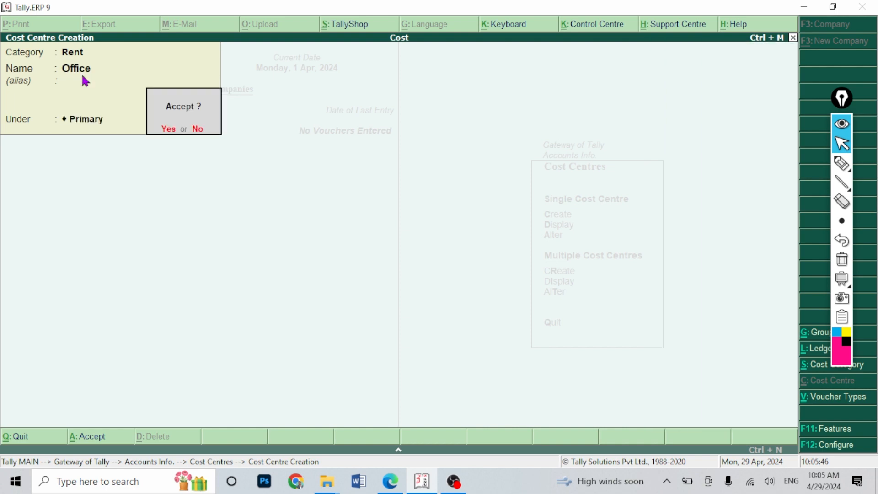
{"action": "key", "text": "Return"}
Create a cost centre named Godown in the Rent category, placed under Primary
{"action": "type", "text": "Go"}
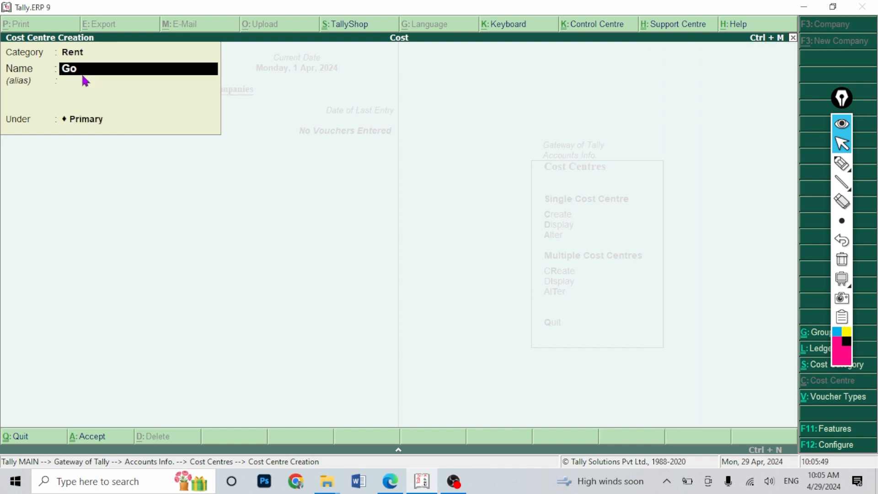
{"action": "type", "text": "dow"}
{"action": "key", "text": "Return"}
{"action": "key", "text": "Return"}
{"action": "key", "text": "Return"}
{"action": "key", "text": "Return"}
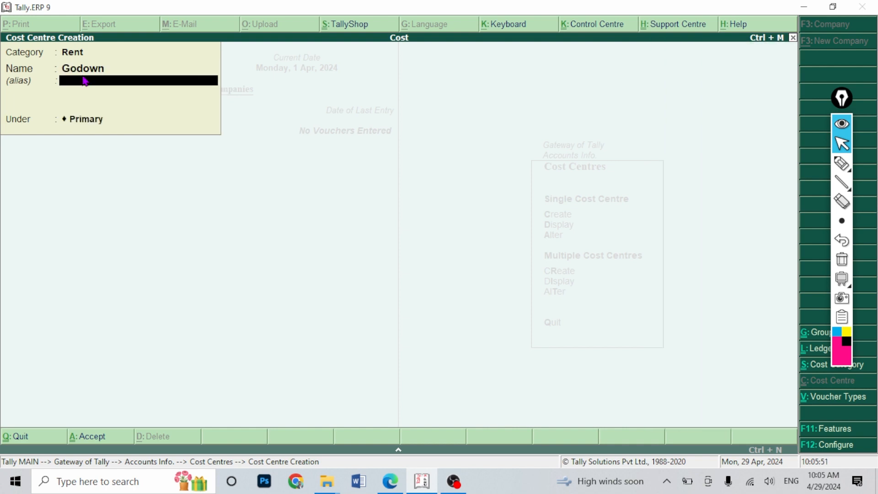
Switch to Cost.pdf, draw an arrow from the Rent heading and handwrite 10,000 beside it
{"action": "key", "text": "alt+Tab"}
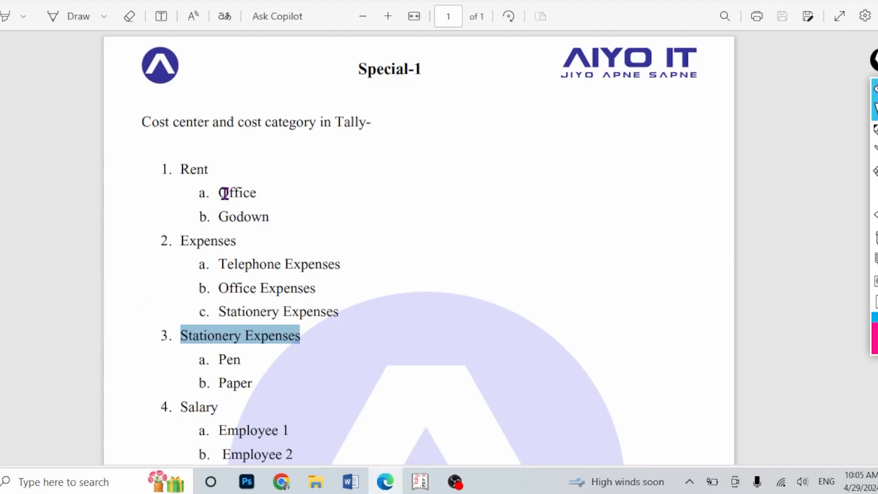
{"action": "left_click_drag", "start_coordinate": [219, 193], "coordinate": [269, 217]}
{"action": "left_click", "coordinate": [196, 171]}
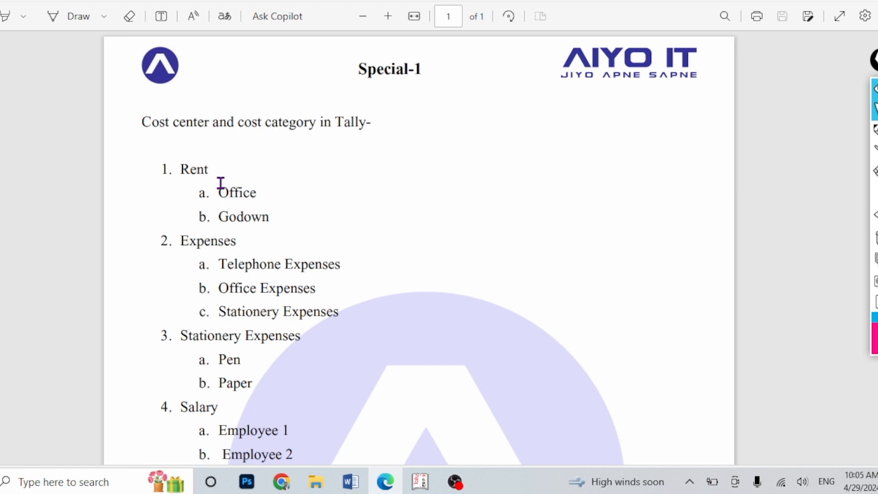
{"action": "left_click", "coordinate": [874, 131]}
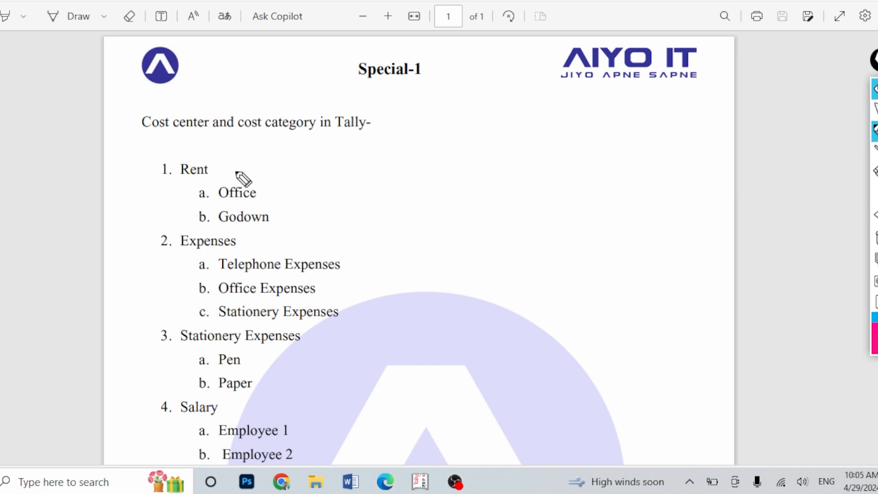
{"action": "mouse_move", "coordinate": [216, 173]}
{"action": "left_mouse_down"}
{"action": "mouse_move", "coordinate": [335, 169]}
{"action": "mouse_move", "coordinate": [323, 172]}
{"action": "left_mouse_up"}
{"action": "left_click_drag", "start_coordinate": [368, 148], "coordinate": [366, 182]}
{"action": "mouse_move", "coordinate": [385, 161]}
{"action": "left_mouse_down"}
{"action": "mouse_move", "coordinate": [455, 166]}
{"action": "mouse_move", "coordinate": [392, 178]}
{"action": "left_mouse_up"}
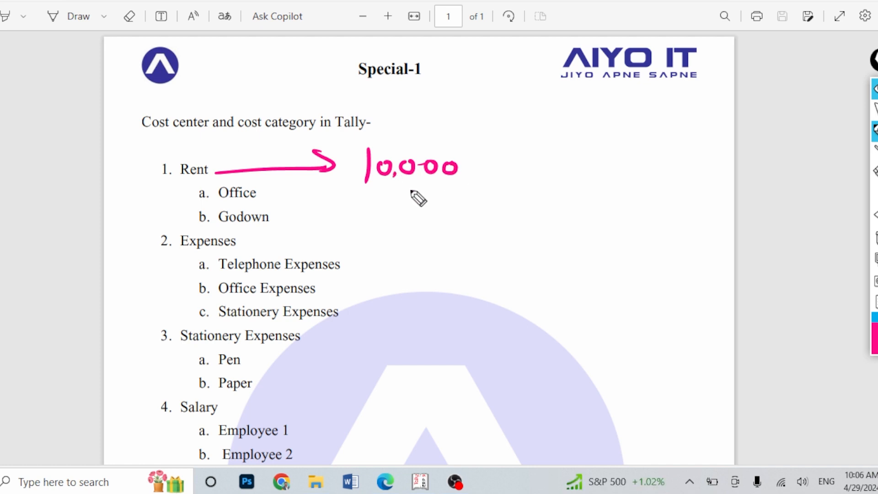
Underline the handwritten 10,000 and write 6000 beside Office and 4000 beside Godown, each with an arrow
{"action": "left_click_drag", "start_coordinate": [465, 191], "coordinate": [397, 188]}
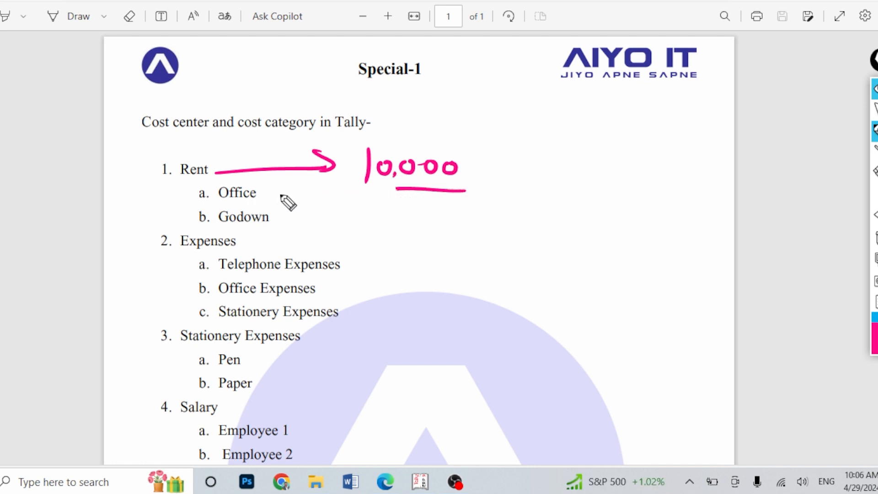
{"action": "mouse_move", "coordinate": [268, 194]}
{"action": "left_mouse_down"}
{"action": "mouse_move", "coordinate": [295, 194]}
{"action": "mouse_move", "coordinate": [288, 201]}
{"action": "mouse_move", "coordinate": [352, 192]}
{"action": "left_mouse_up"}
{"action": "left_click_drag", "start_coordinate": [371, 190], "coordinate": [369, 191]}
{"action": "left_click_drag", "start_coordinate": [286, 221], "coordinate": [305, 229]}
{"action": "mouse_move", "coordinate": [333, 213]}
{"action": "left_mouse_down"}
{"action": "mouse_move", "coordinate": [332, 239]}
{"action": "mouse_move", "coordinate": [343, 227]}
{"action": "left_mouse_up"}
{"action": "mouse_move", "coordinate": [354, 225]}
{"action": "left_mouse_down"}
{"action": "mouse_move", "coordinate": [384, 224]}
{"action": "mouse_move", "coordinate": [349, 242]}
{"action": "left_mouse_up"}
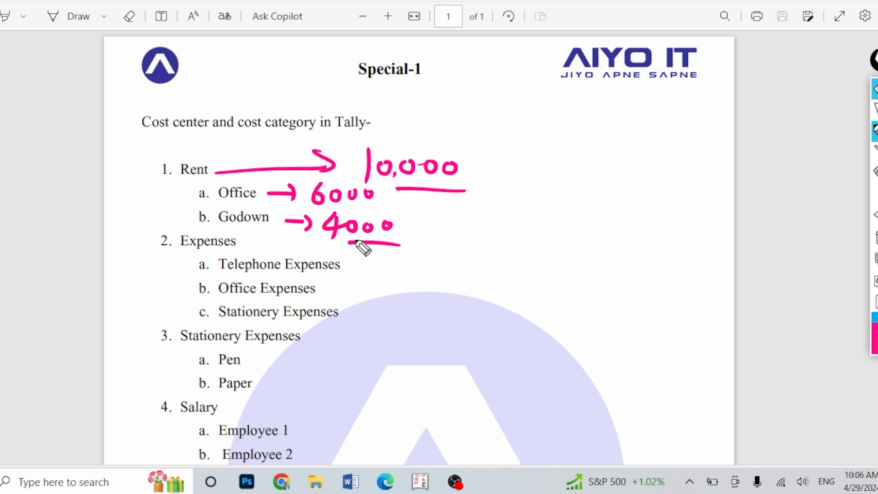
Switch back to Tally.ERP 9 and clear all the pen annotations from the screen
{"action": "mouse_move", "coordinate": [874, 132]}
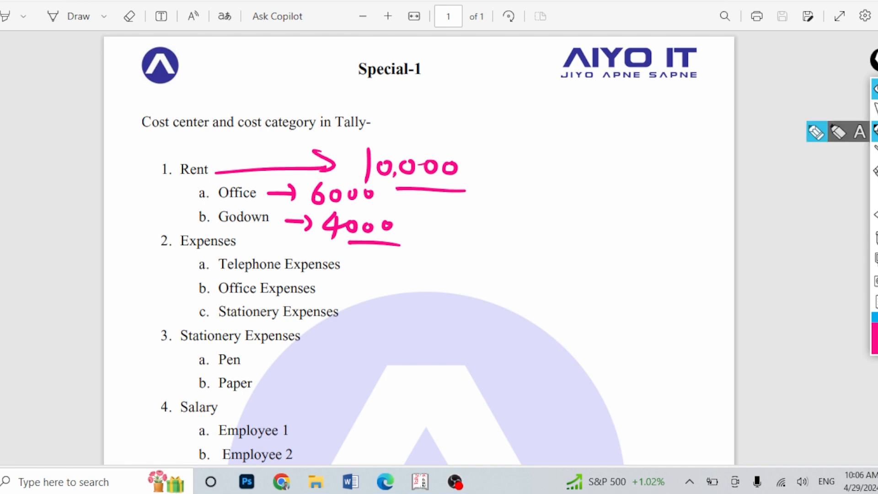
{"action": "left_click", "coordinate": [421, 481]}
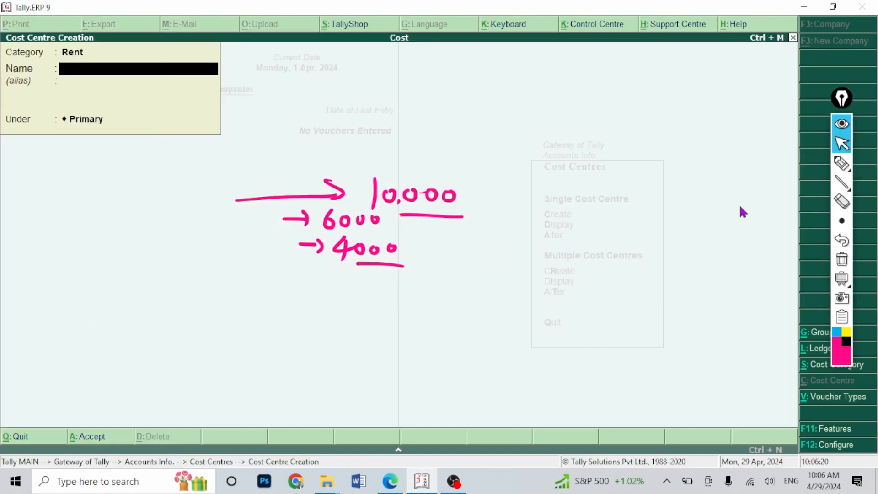
{"action": "left_click", "coordinate": [842, 259]}
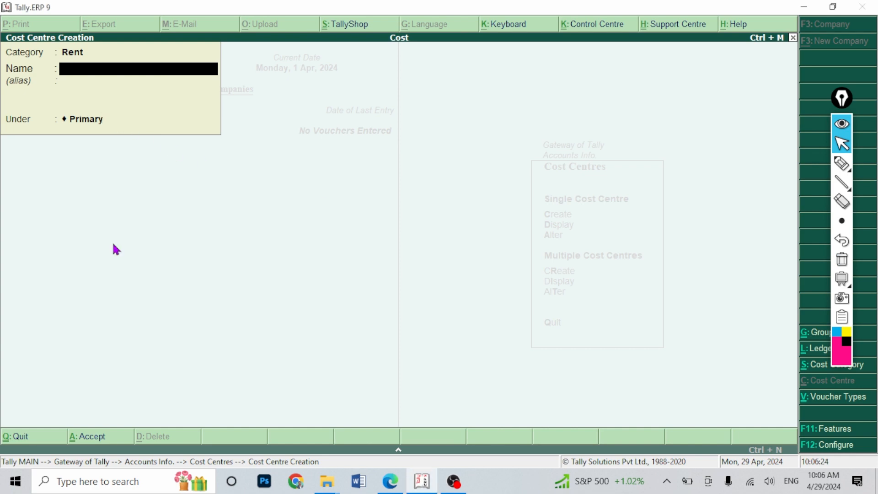
Leave cost centre creation without saving and open a payment voucher under Accounting Vouchers
{"action": "key", "text": "Escape"}
{"action": "key", "text": "y"}
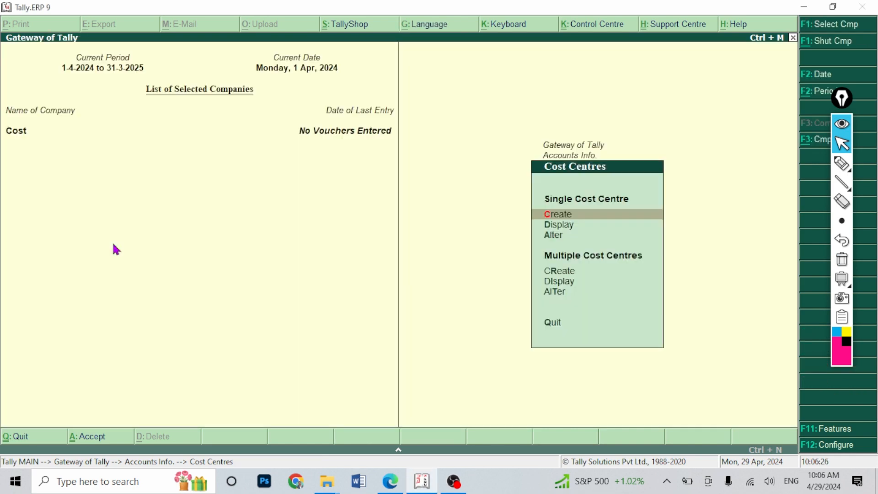
{"action": "key", "text": "Escape"}
{"action": "key", "text": "Escape"}
{"action": "key", "text": "Down"}
{"action": "key", "text": "Down"}
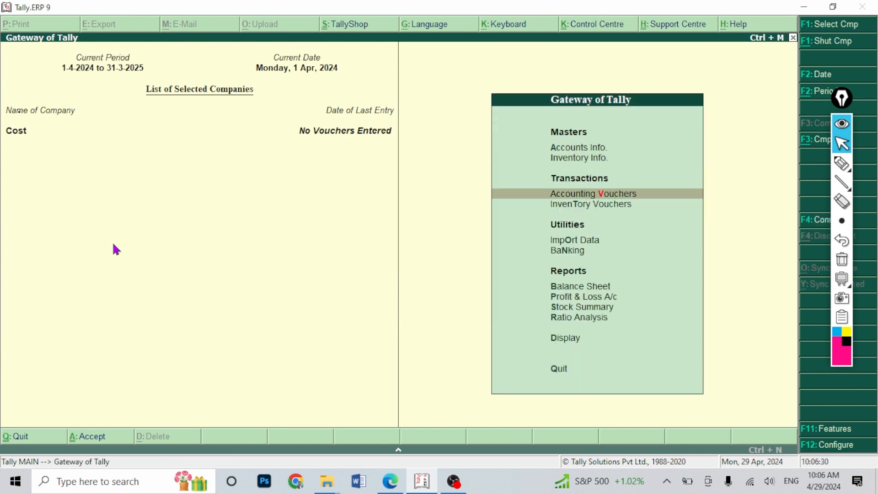
{"action": "key", "text": "Return"}
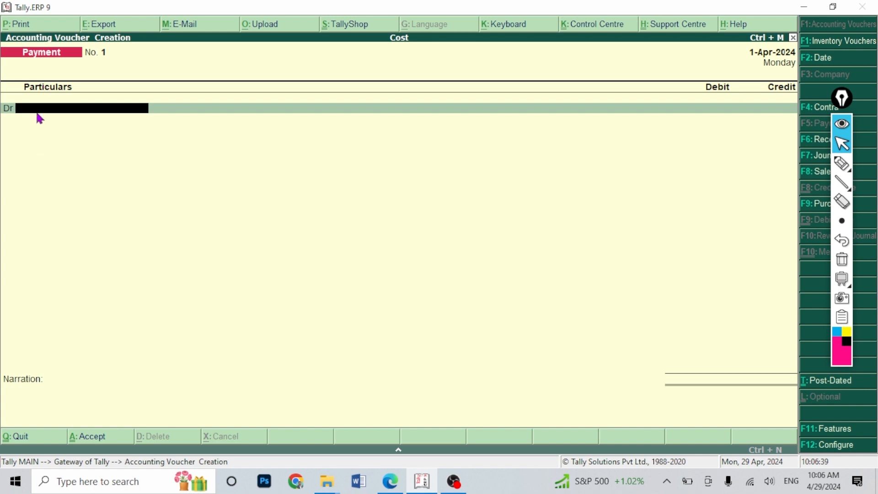
From the voucher's debit line, start a ledger named Rent under Indirect Expenses, with inventory values not affected and ledger type Not Applicable
{"action": "key", "text": "alt+c"}
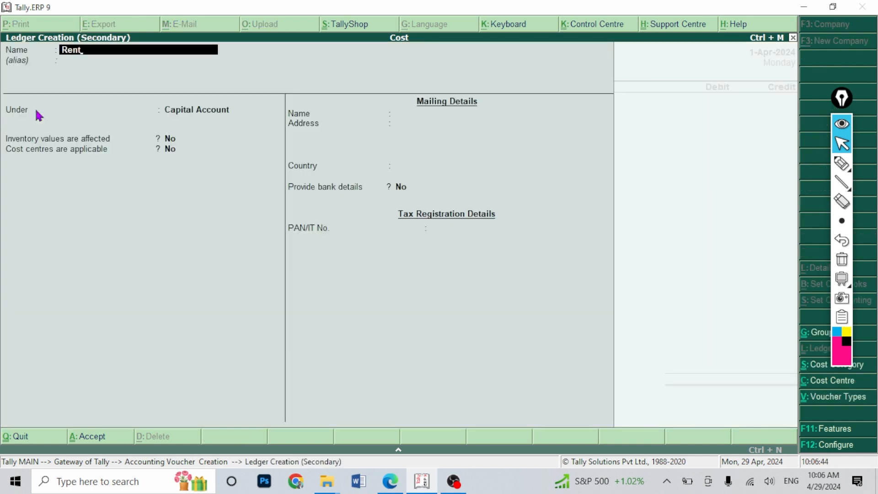
{"action": "type", "text": "Rent"}
{"action": "key", "text": "Return"}
{"action": "type", "text": "In"}
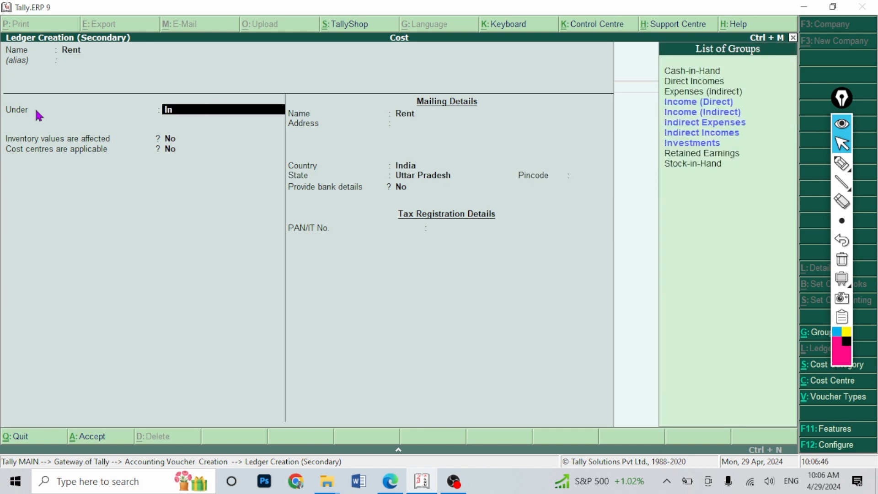
{"action": "key", "text": "Down"}
{"action": "key", "text": "Down"}
{"action": "key", "text": "Return"}
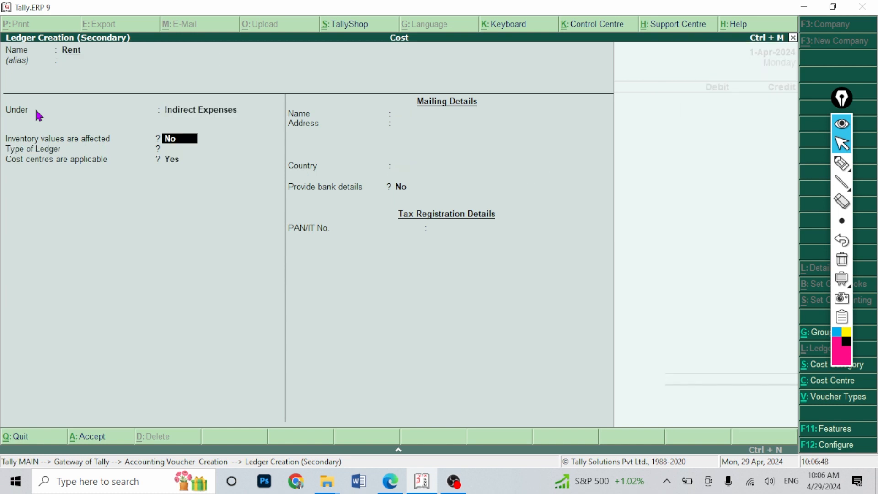
{"action": "key", "text": "Return"}
{"action": "key", "text": "Return"}
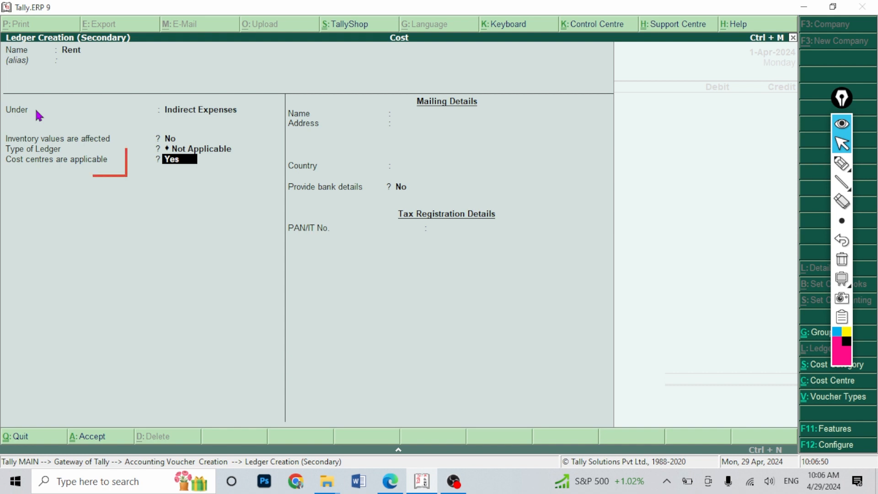
Underline the cost centres applicable setting and circle its Yes value with the pen, and remove the marks
{"action": "left_click", "coordinate": [842, 163]}
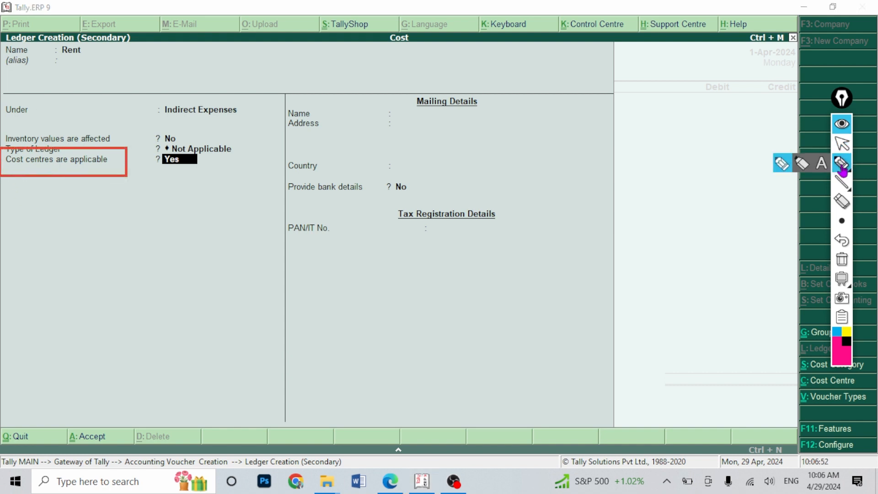
{"action": "mouse_move", "coordinate": [11, 172]}
{"action": "left_mouse_down"}
{"action": "mouse_move", "coordinate": [155, 178]}
{"action": "mouse_move", "coordinate": [183, 171]}
{"action": "left_mouse_up"}
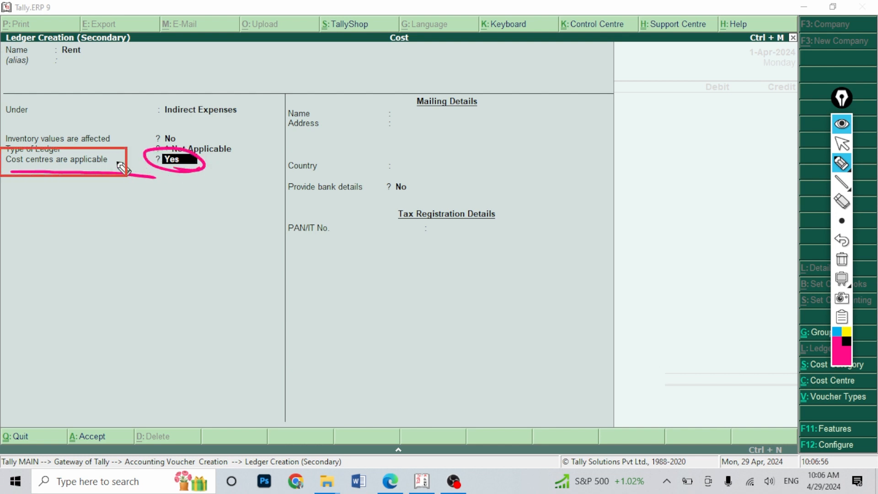
{"action": "left_click", "coordinate": [842, 144]}
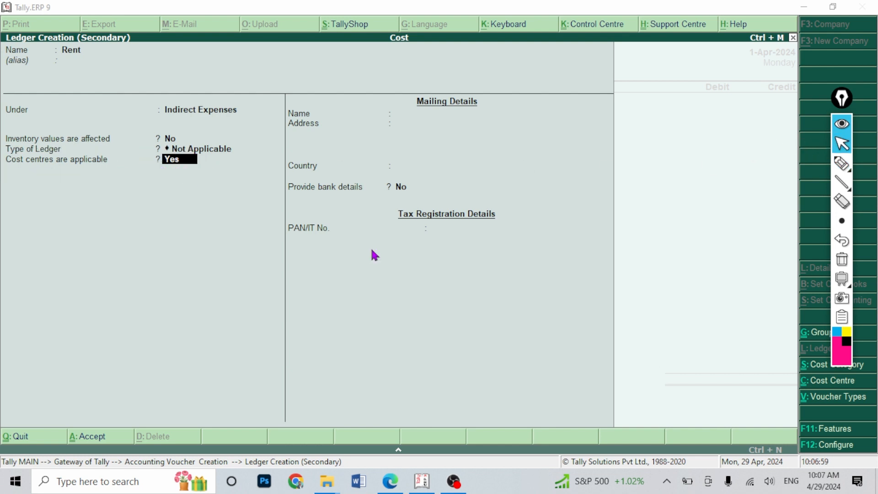
Keep cost centres applicable at Yes and save the Rent ledger into the voucher's debit line
{"action": "left_click", "coordinate": [372, 251]}
{"action": "key", "text": "Return"}
{"action": "key", "text": "Return"}
{"action": "key", "text": "Return"}
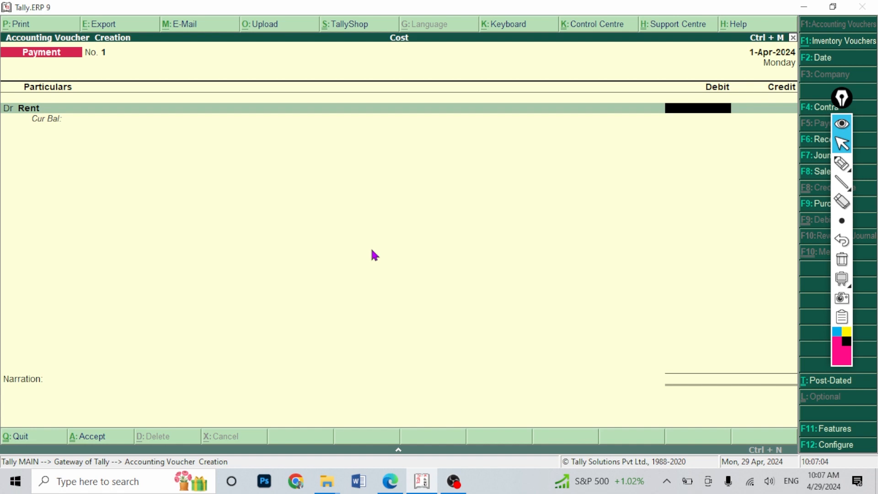
Debit Rent with 10,000 and choose the Rent cost category for its cost centre allocation
{"action": "type", "text": "10,000"}
{"action": "key", "text": "Return"}
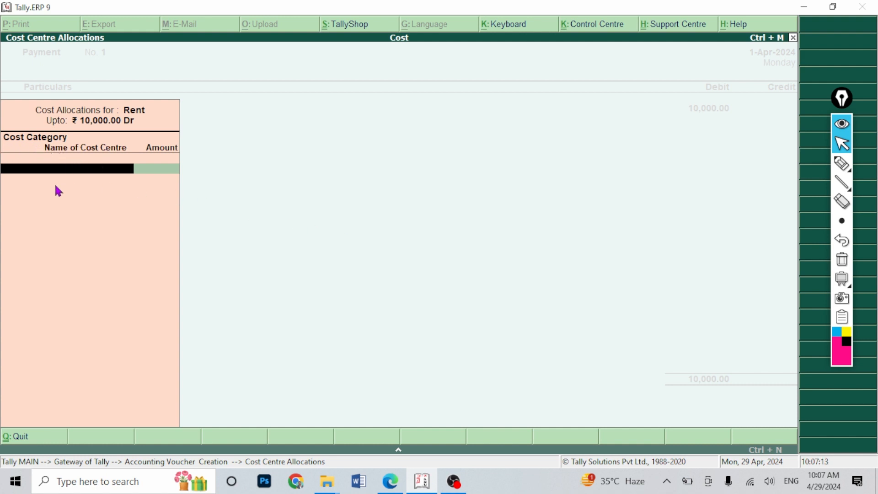
{"action": "key", "text": "space"}
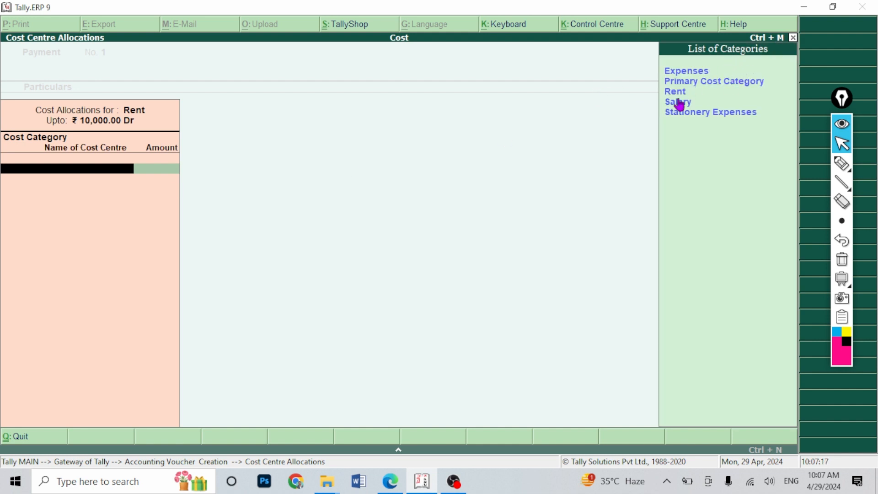
{"action": "key", "text": "Down"}
{"action": "key", "text": "Down"}
{"action": "key", "text": "Down"}
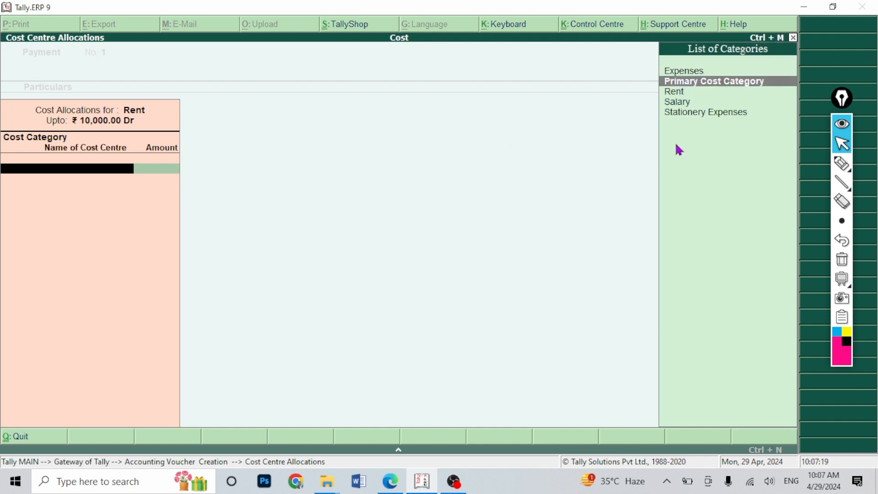
{"action": "key", "text": "Return"}
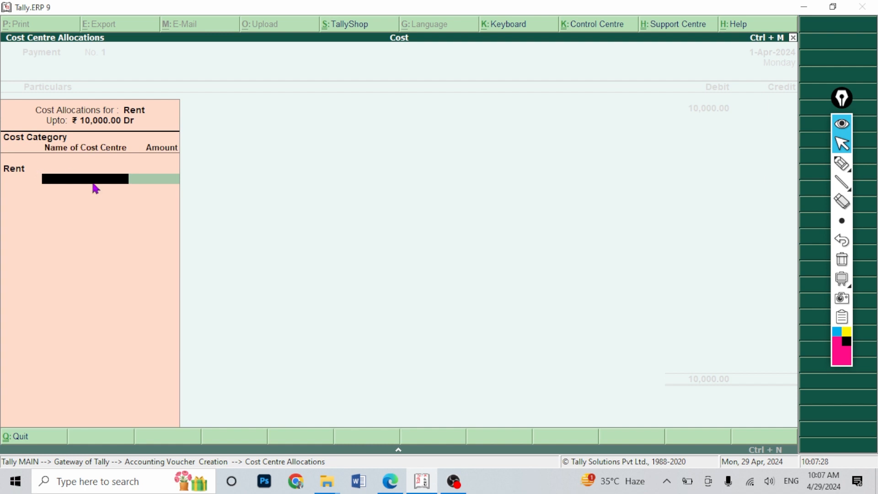
Allocate 6,000 of the rent to the Office cost centre
{"action": "key", "text": "space"}
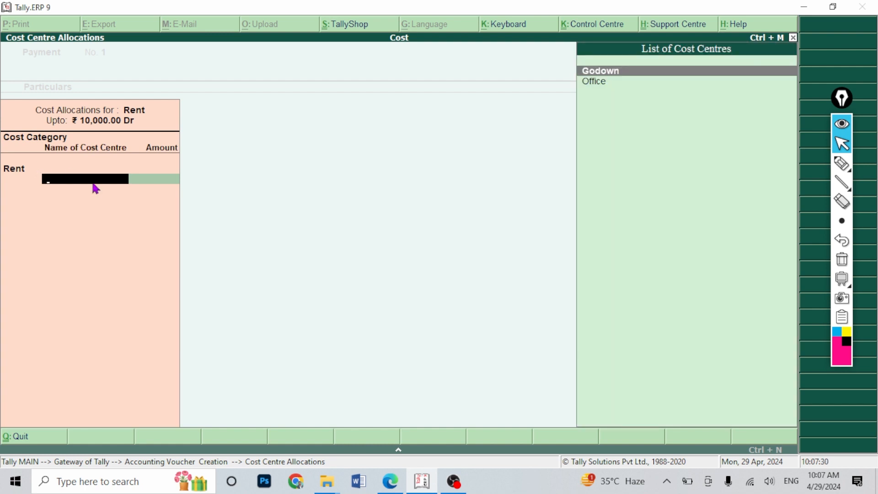
{"action": "key", "text": "Down"}
{"action": "key", "text": "Return"}
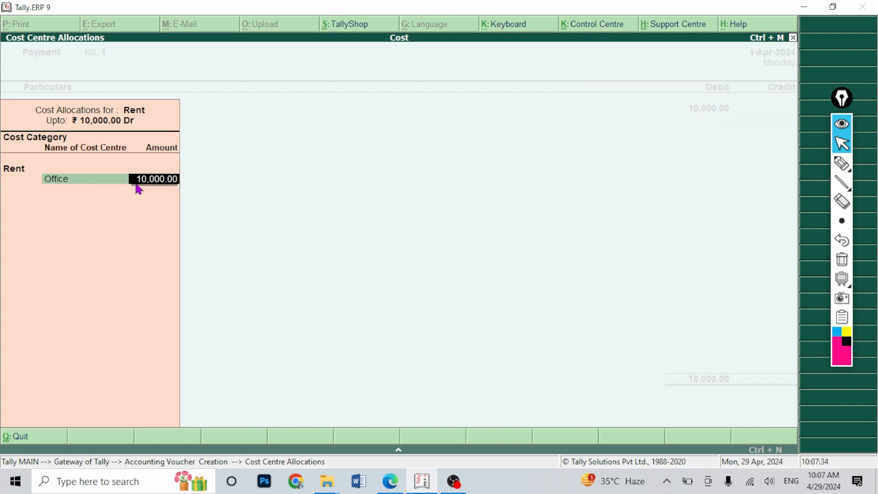
{"action": "type", "text": "60"}
{"action": "key", "text": "Return"}
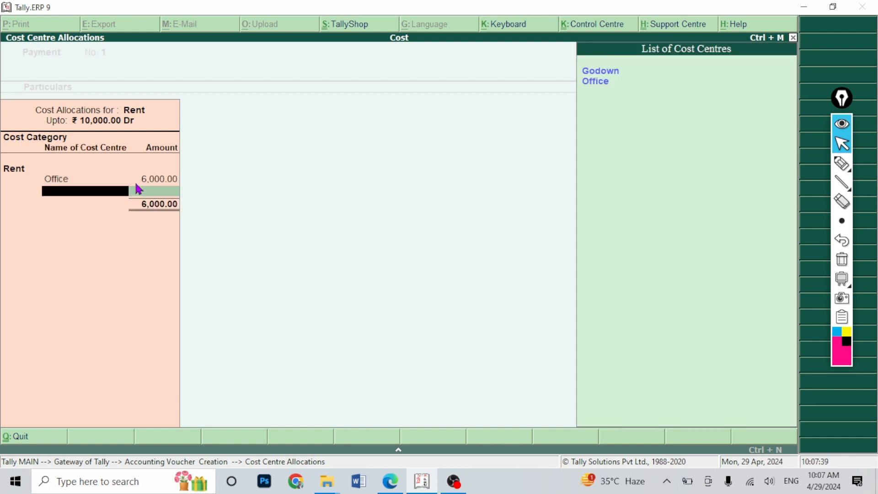
Allocate the remaining 4,000 to the Godown cost centre and finish the cost allocation
{"action": "key", "text": "Down"}
{"action": "key", "text": "Up"}
{"action": "key", "text": "Return"}
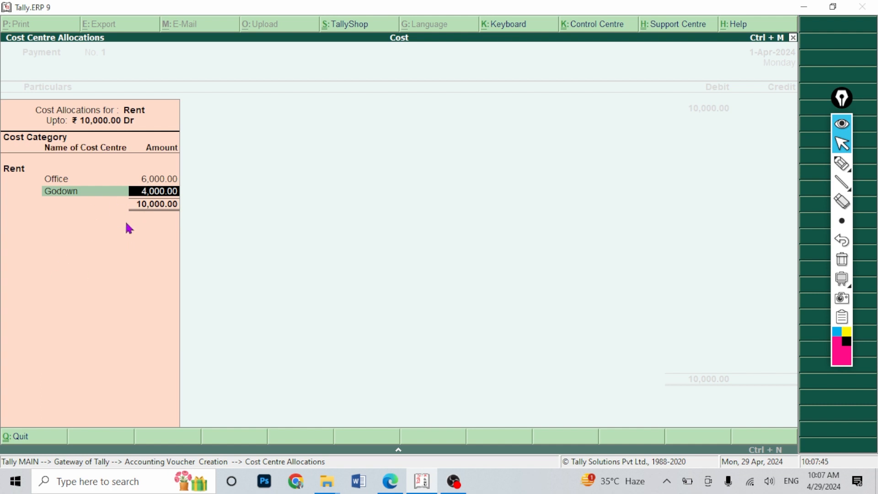
{"action": "key", "text": "Return"}
{"action": "key", "text": "Return"}
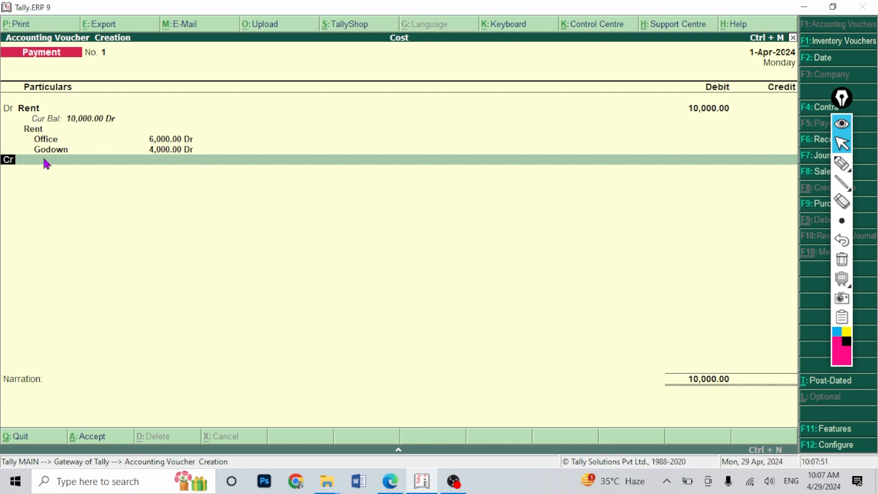
Credit the Cash ledger with 10,000 in the payment voucher and leave the narration blank
{"action": "key", "text": "Return"}
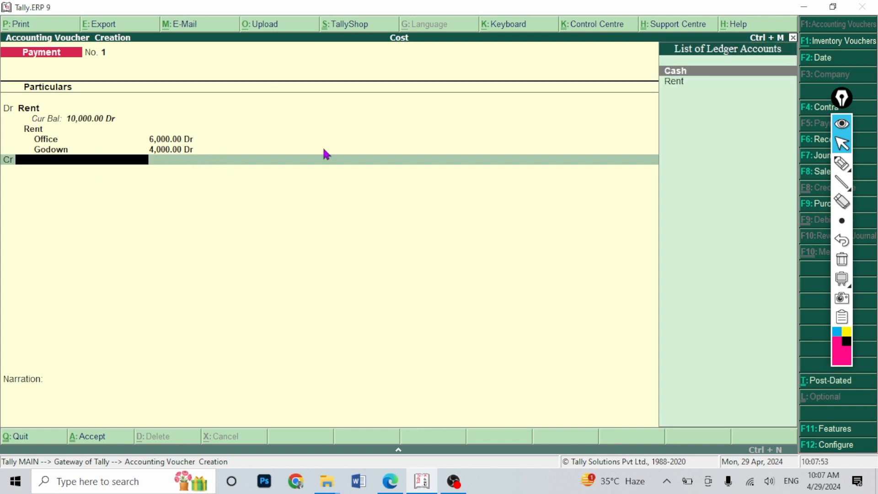
{"action": "key", "text": "Return"}
{"action": "key", "text": "Return"}
{"action": "key", "text": "Return"}
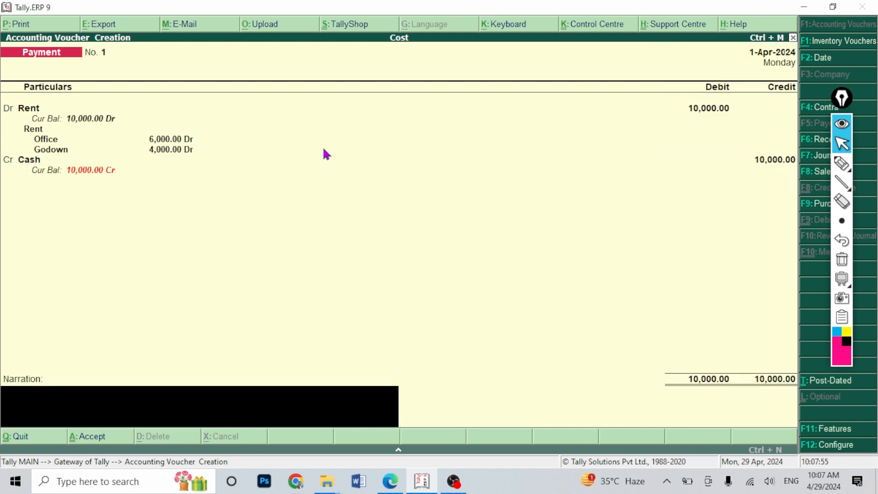
{"action": "key", "text": "BackSpace"}
{"action": "key", "text": "Return"}
{"action": "key", "text": "Return"}
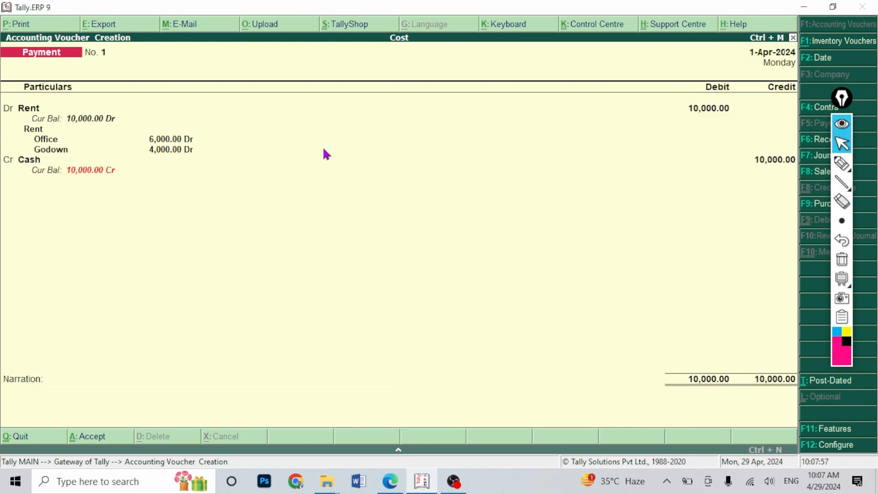
{"action": "key", "text": "Return"}
Underline the Cash ledger's current balance with the pen, erase the marks and return to the normal pointer
{"action": "left_click", "coordinate": [841, 163]}
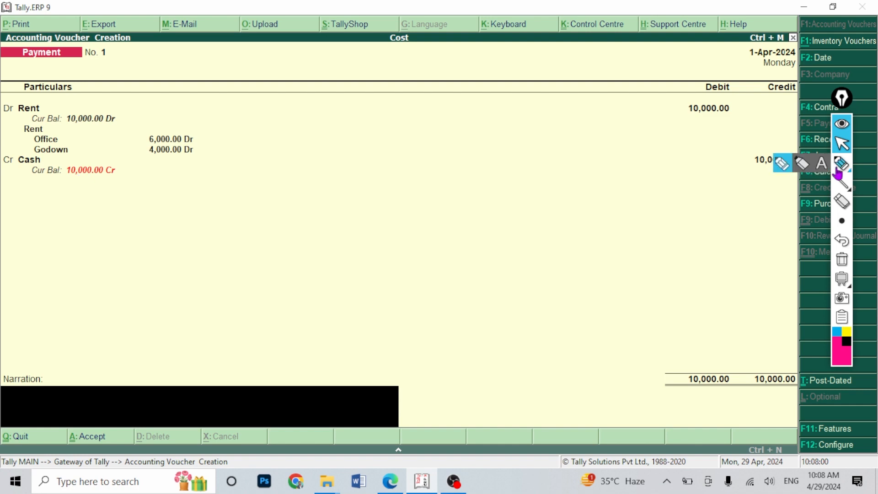
{"action": "mouse_move", "coordinate": [113, 185]}
{"action": "left_mouse_down"}
{"action": "mouse_move", "coordinate": [63, 190]}
{"action": "mouse_move", "coordinate": [103, 185]}
{"action": "mouse_move", "coordinate": [80, 186]}
{"action": "left_mouse_up"}
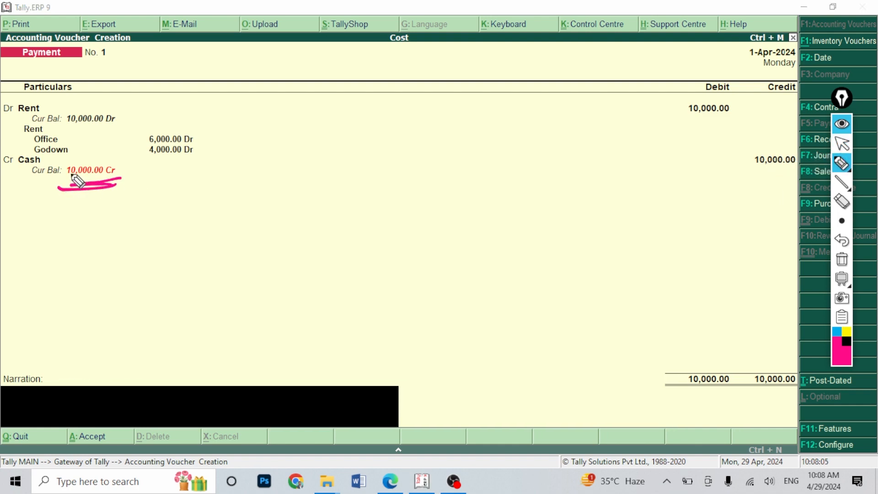
{"action": "left_click", "coordinate": [842, 259]}
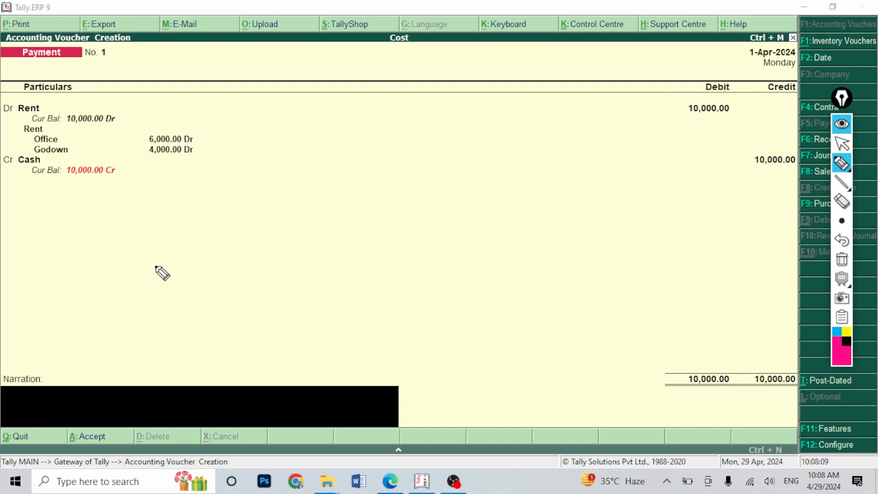
{"action": "left_click", "coordinate": [842, 143]}
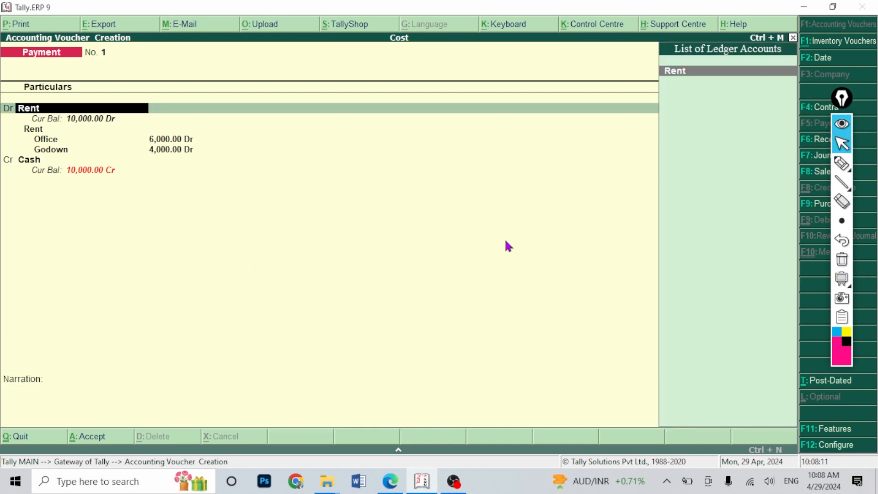
Go through the payment voucher's entries unchanged and save the voucher
{"action": "key", "text": "Return"}
{"action": "key", "text": "Return"}
{"action": "key", "text": "Return"}
{"action": "key", "text": "Return"}
{"action": "key", "text": "Return"}
{"action": "key", "text": "Return"}
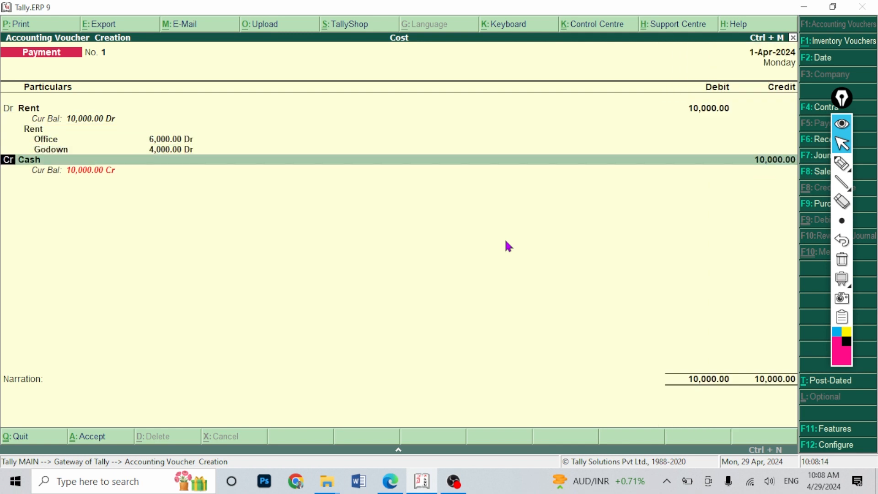
{"action": "key", "text": "Return"}
{"action": "key", "text": "Return"}
{"action": "key", "text": "Return"}
{"action": "key", "text": "Return"}
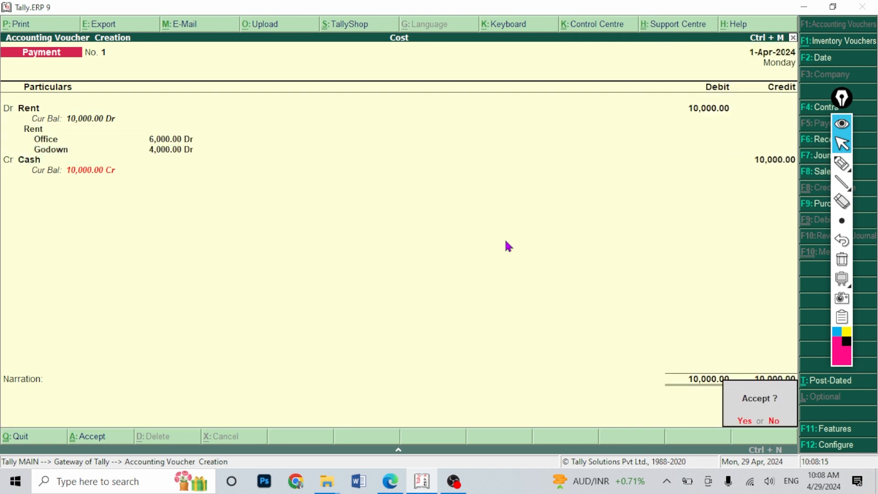
{"action": "key", "text": "Return"}
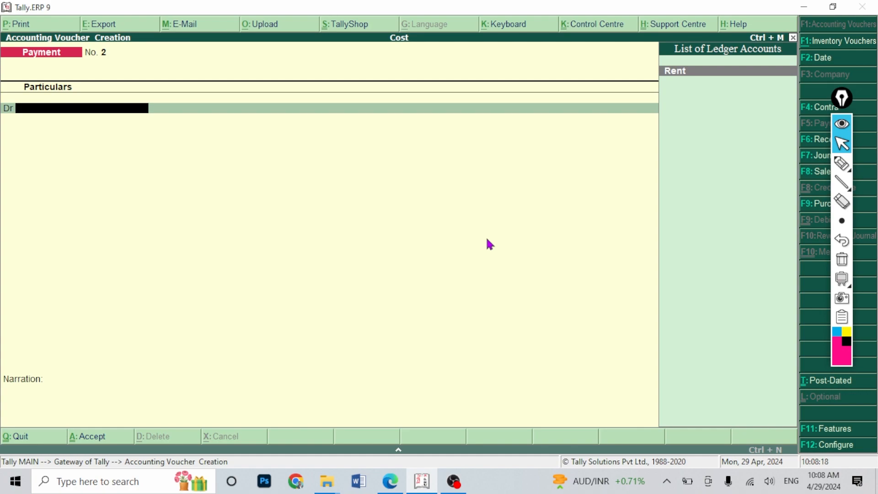
Consult the cost category list in the Edge PDF, and quit the blank payment voucher in Tally.ERP 9
{"action": "left_click", "coordinate": [388, 482]}
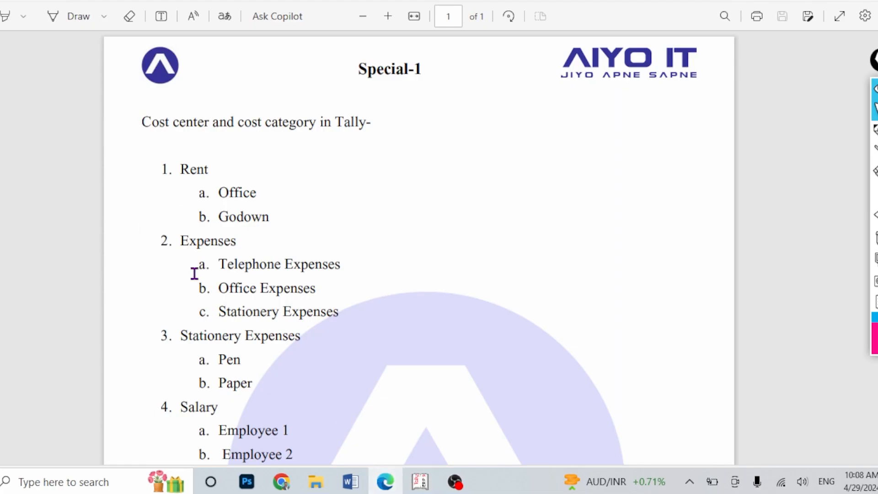
{"action": "scroll", "coordinate": [196, 270], "scroll_direction": "down", "scroll_amount": 2}
{"action": "left_click", "coordinate": [419, 482]}
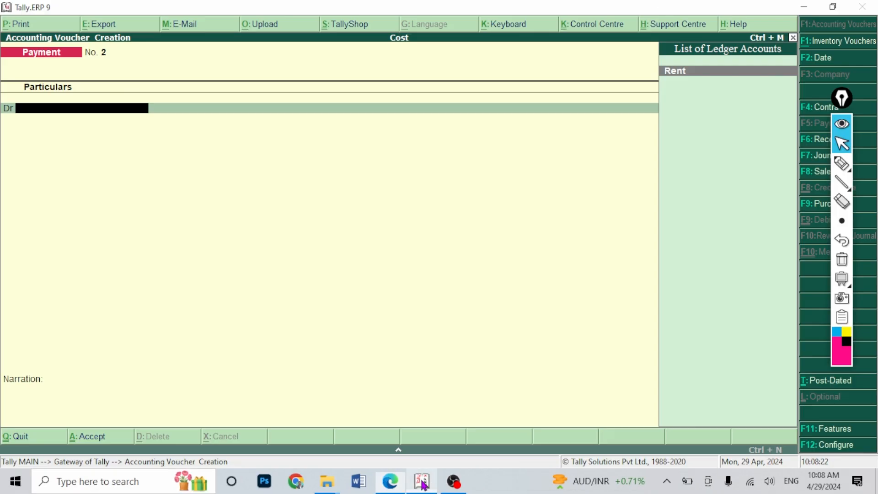
{"action": "key", "text": "Escape"}
{"action": "key", "text": "Return"}
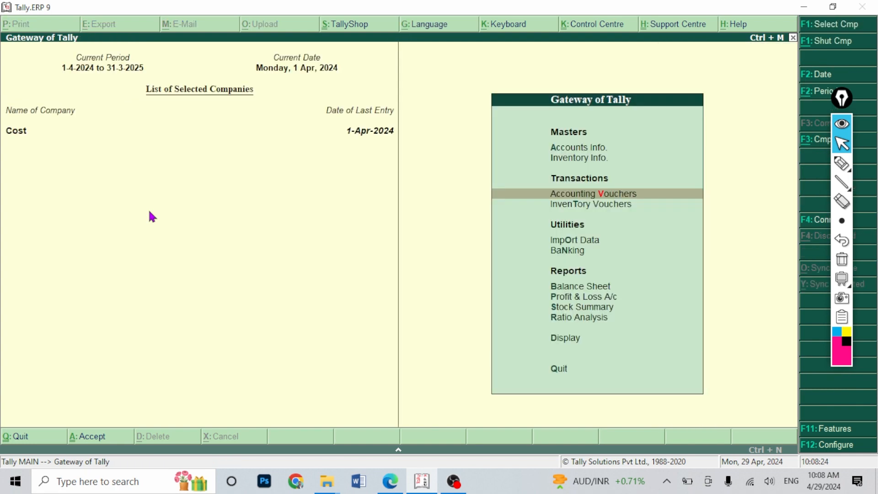
Go to the cost centre masters within the company's accounts information
{"action": "key", "text": "Up"}
{"action": "key", "text": "Up"}
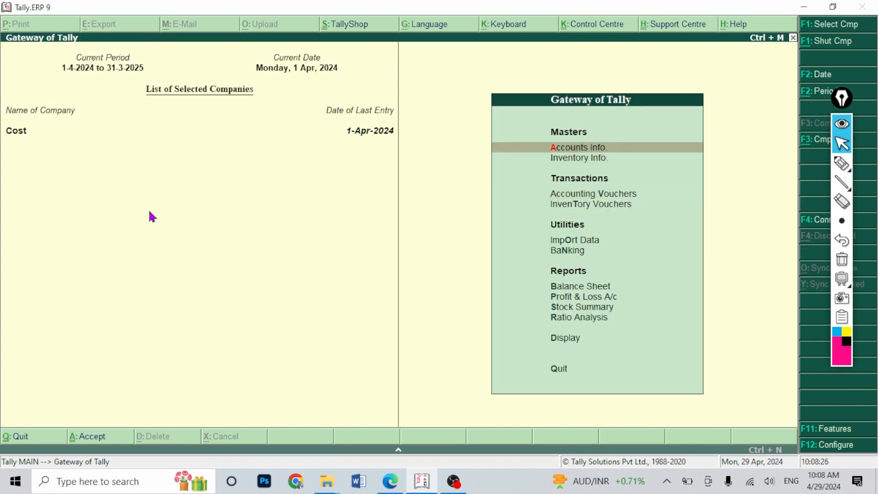
{"action": "key", "text": "Return"}
{"action": "key", "text": "Down"}
{"action": "key", "text": "Down"}
{"action": "key", "text": "Down"}
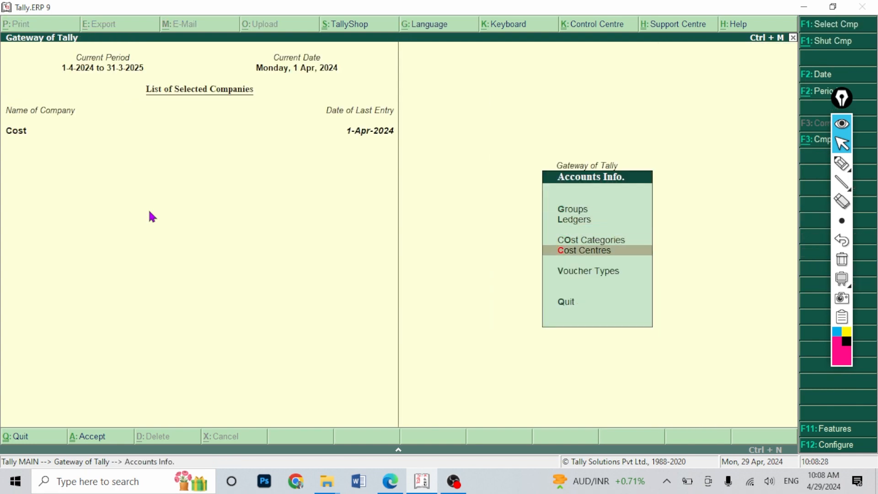
{"action": "key", "text": "Return"}
{"action": "key", "text": "Down"}
{"action": "key", "text": "Down"}
{"action": "key", "text": "Up"}
{"action": "key", "text": "Up"}
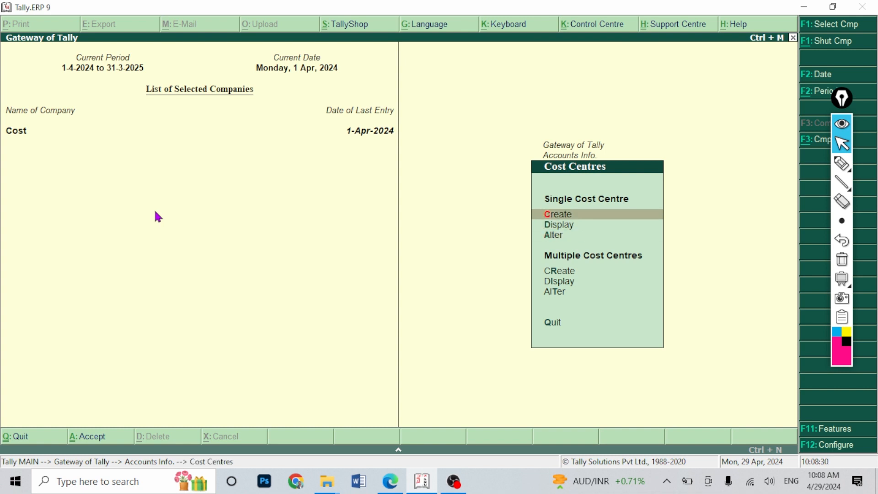
Start creating multiple cost centres at once, with All Items as the parent cost centre
{"action": "key", "text": "Down"}
{"action": "key", "text": "Down"}
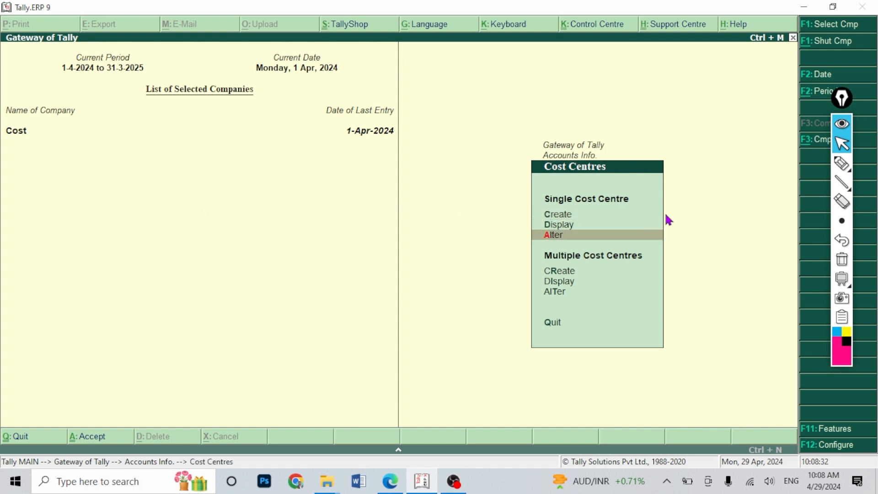
{"action": "key", "text": "Down"}
{"action": "key", "text": "Return"}
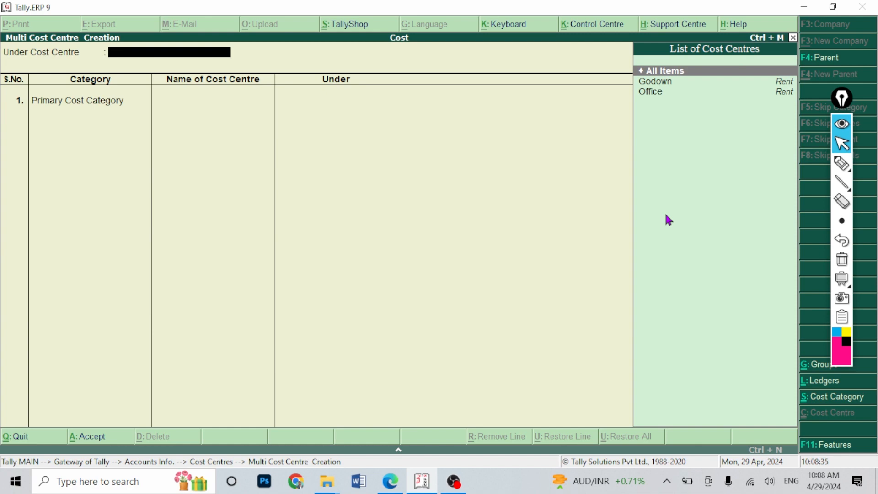
{"action": "key", "text": "Down"}
{"action": "key", "text": "Up"}
{"action": "key", "text": "Return"}
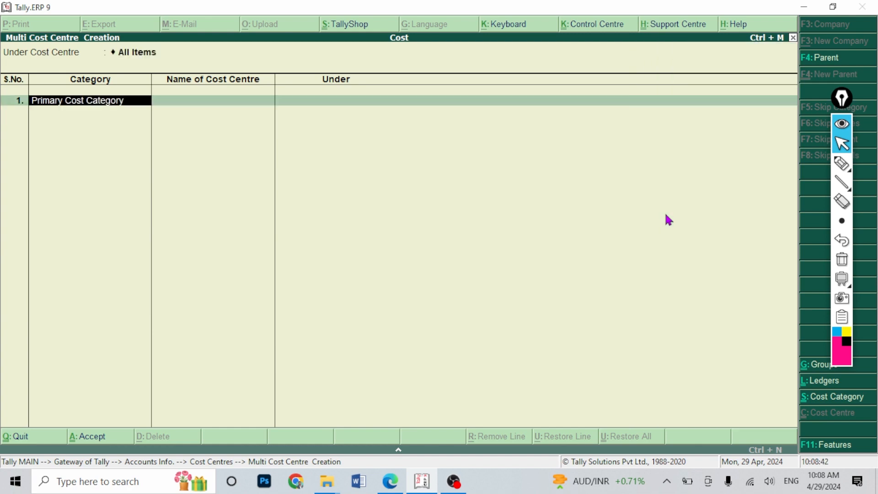
Enter Employee 1, copied from the Edge PDF, as a cost centre in the Salary category under Primary
{"action": "key", "text": "BackSpace"}
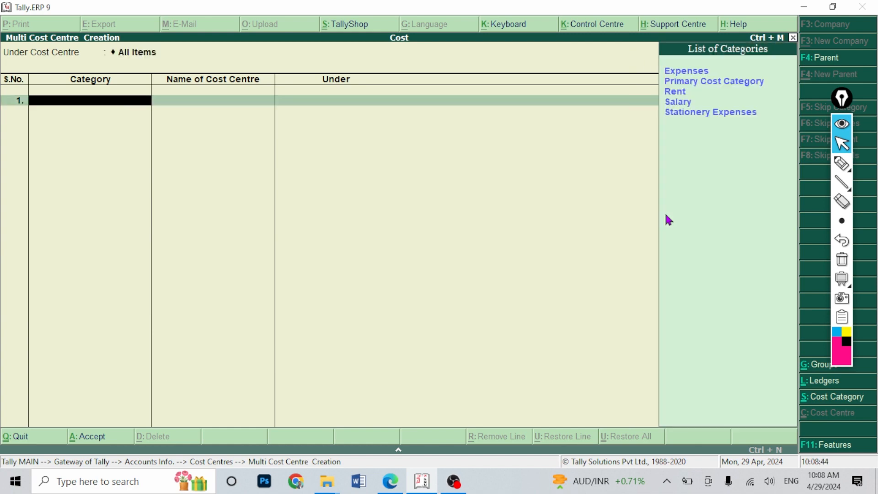
{"action": "key", "text": "Down"}
{"action": "key", "text": "Down"}
{"action": "key", "text": "Return"}
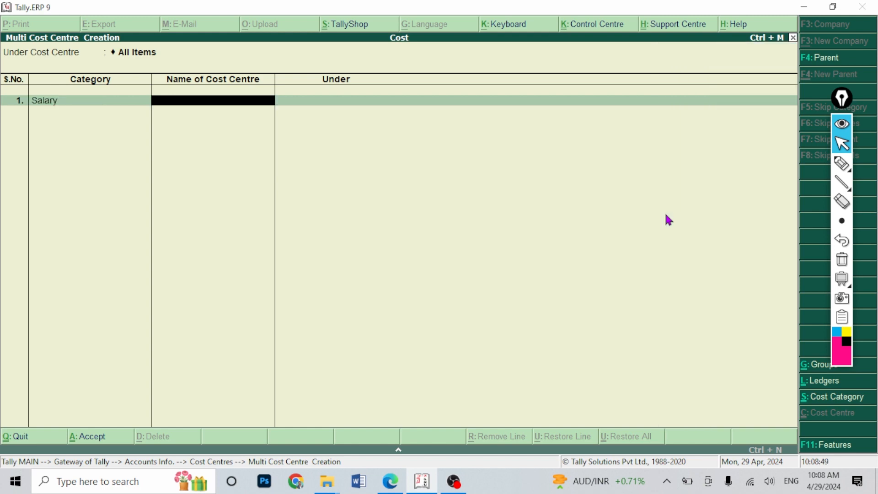
{"action": "left_click", "coordinate": [390, 482]}
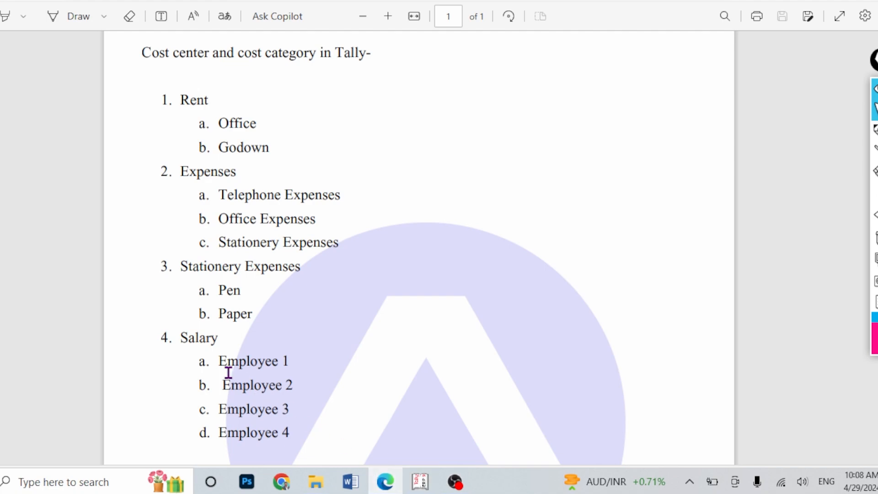
{"action": "left_click_drag", "start_coordinate": [220, 362], "coordinate": [293, 362]}
{"action": "left_click", "coordinate": [427, 487]}
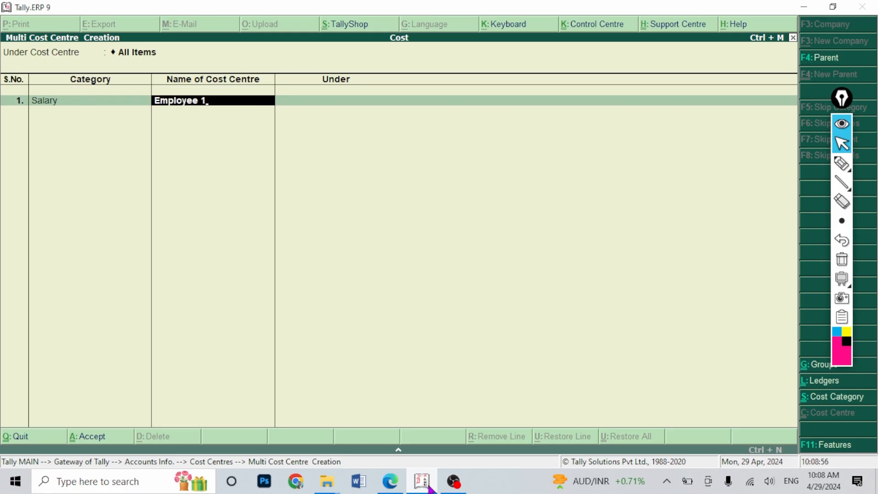
{"action": "key", "text": "Return"}
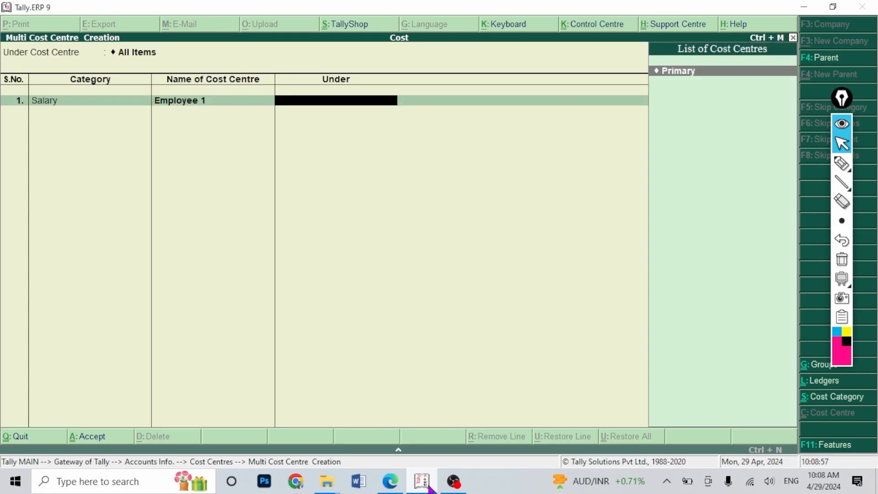
{"action": "key", "text": "Return"}
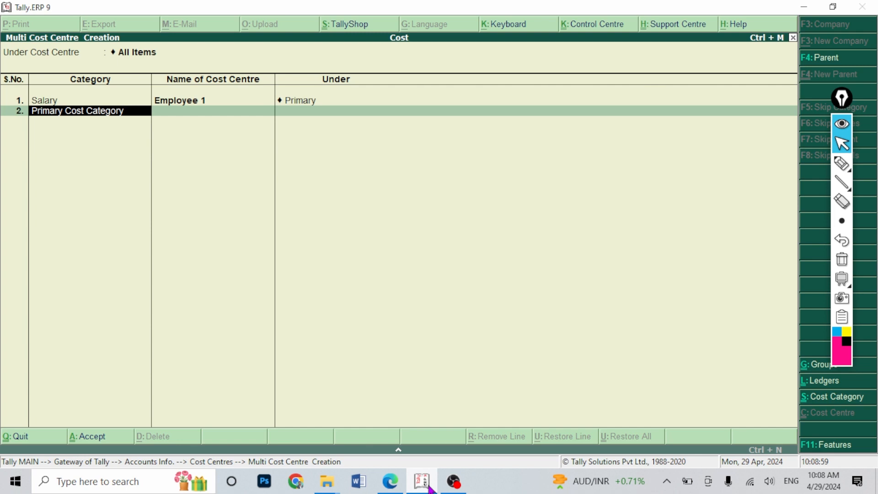
Add Employee 2 as a second cost centre in the Salary category under Primary
{"action": "type", "text": "S"}
{"action": "key", "text": "Down"}
{"action": "key", "text": "Up"}
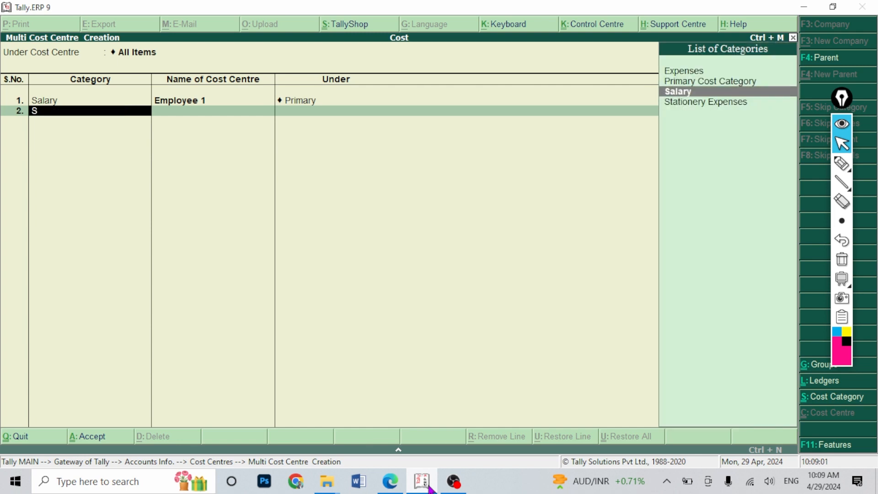
{"action": "key", "text": "Return"}
{"action": "key", "text": "ctrl+alt+v"}
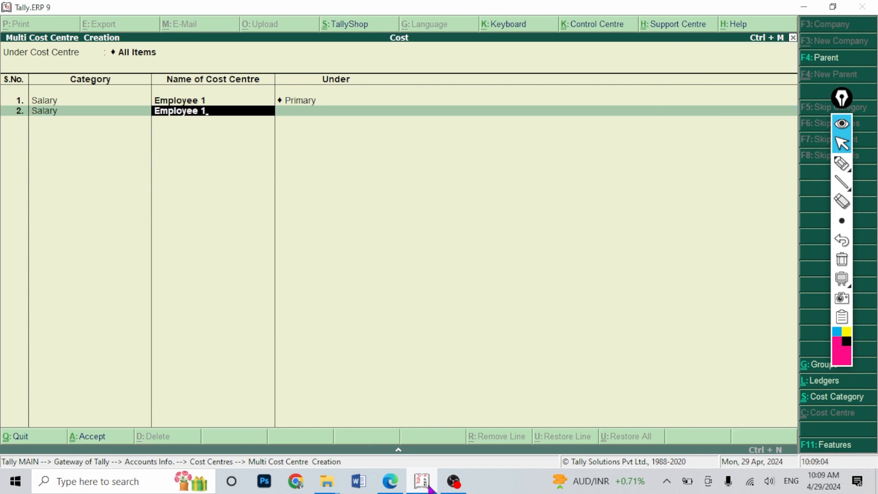
{"action": "key", "text": "BackSpace"}
{"action": "type", "text": "2"}
{"action": "key", "text": "Return"}
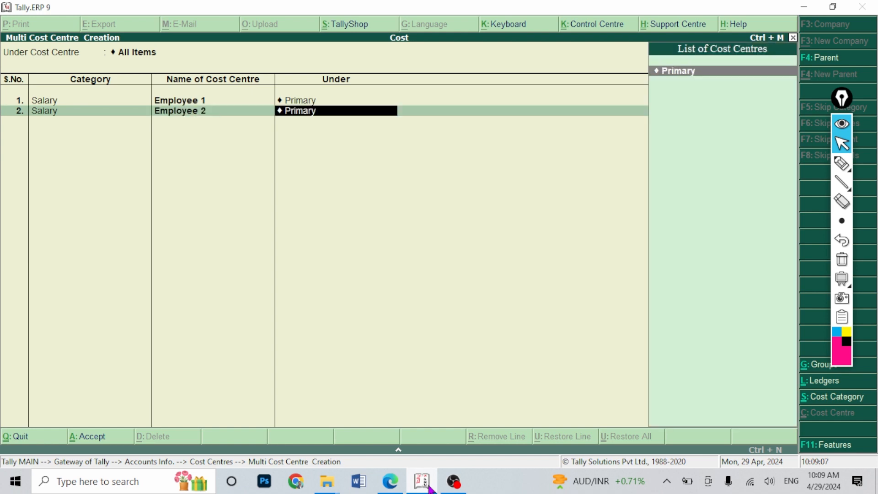
{"action": "key", "text": "Return"}
Add Employee 3 as a third cost centre in the Salary category under Primary
{"action": "type", "text": "Sa"}
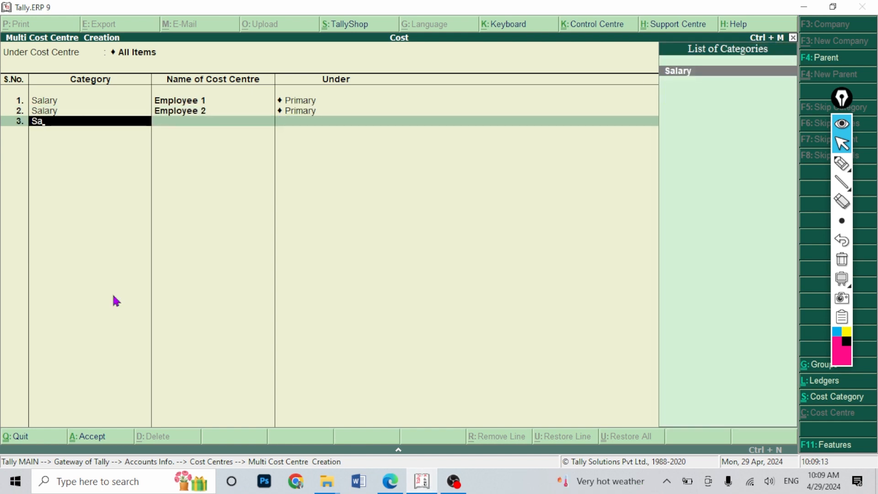
{"action": "key", "text": "Return"}
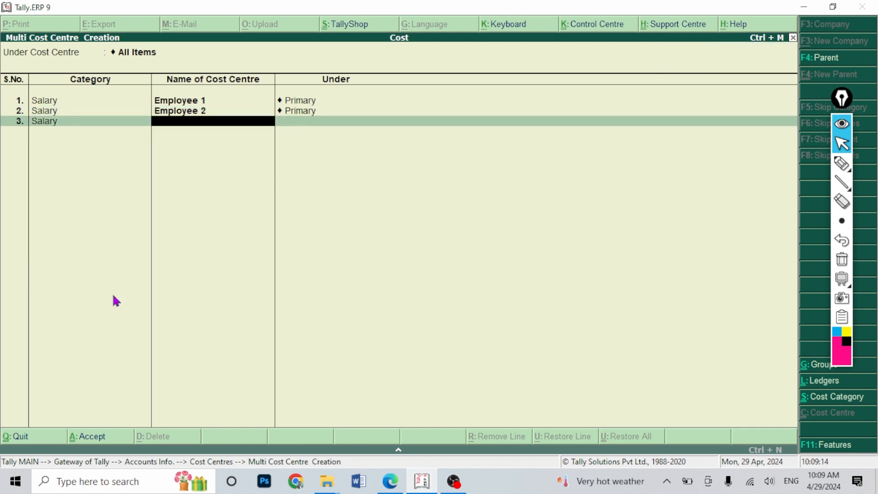
{"action": "key", "text": "ctrl+alt+v"}
{"action": "key", "text": "BackSpace"}
{"action": "type", "text": "3"}
{"action": "key", "text": "Return"}
{"action": "key", "text": "Return"}
Add Employee 4 as a fourth cost centre in the Salary category under Primary
{"action": "type", "text": "Sa"}
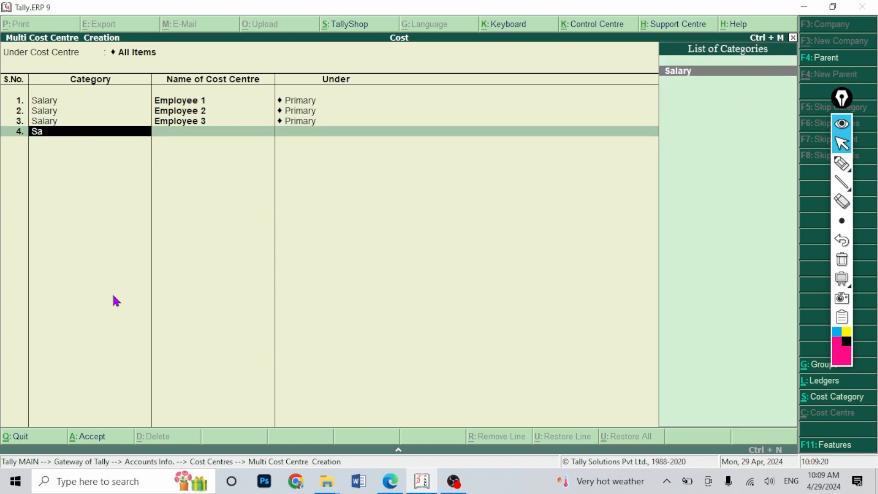
{"action": "key", "text": "Return"}
{"action": "key", "text": "ctrl+alt+v"}
{"action": "key", "text": "BackSpace"}
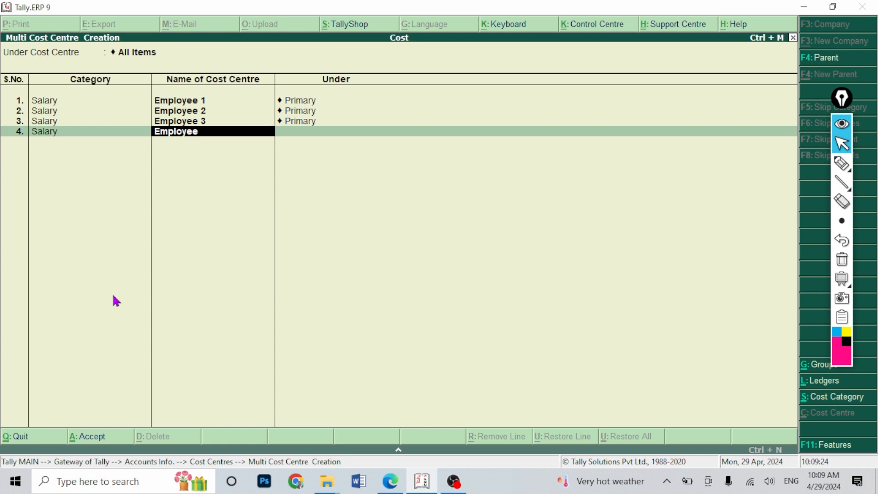
{"action": "type", "text": "4"}
{"action": "key", "text": "Return"}
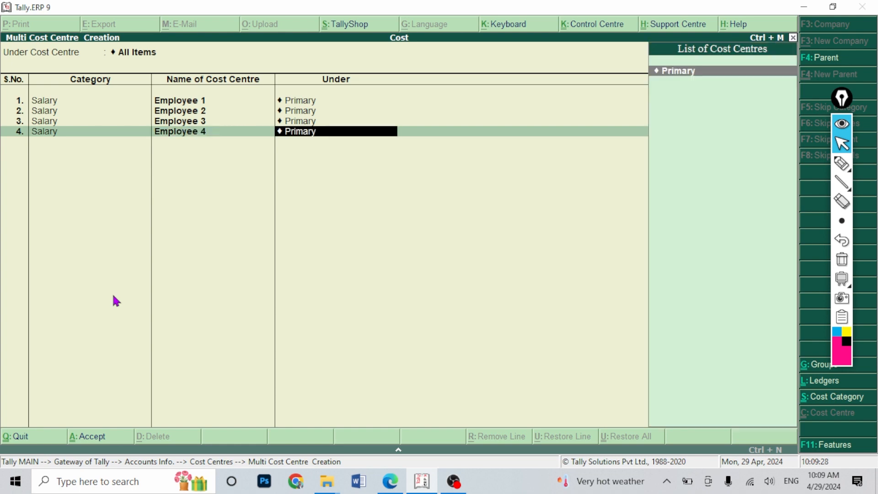
{"action": "key", "text": "Return"}
Add Pen as a cost centre in the Stationery Expenses category under Primary
{"action": "key", "text": "Return"}
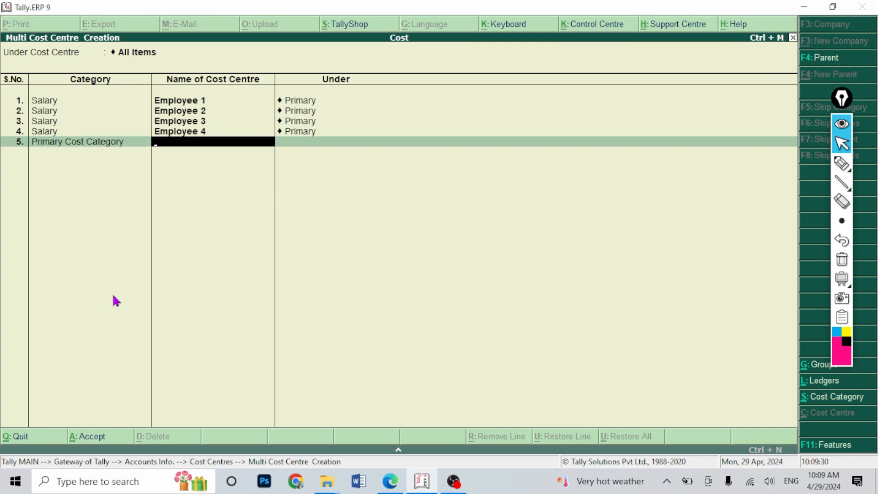
{"action": "key", "text": "BackSpace"}
{"action": "key", "text": "Down"}
{"action": "key", "text": "Up"}
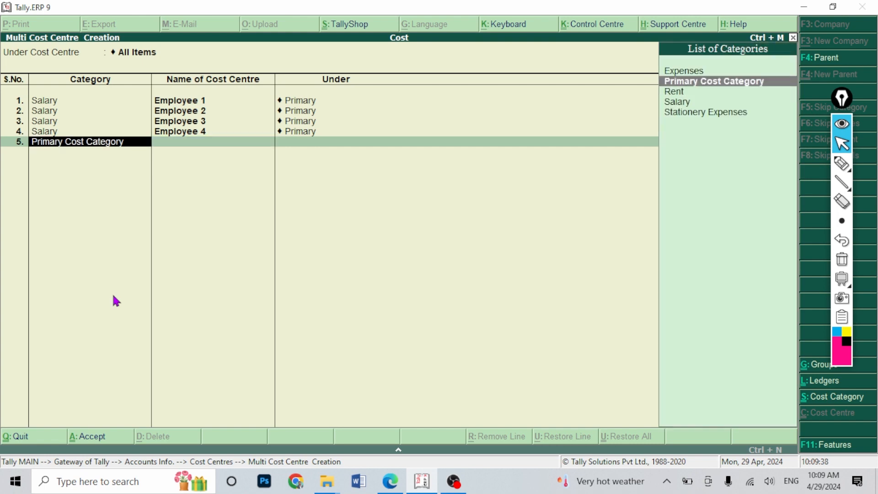
{"action": "key", "text": "Down"}
{"action": "key", "text": "Down"}
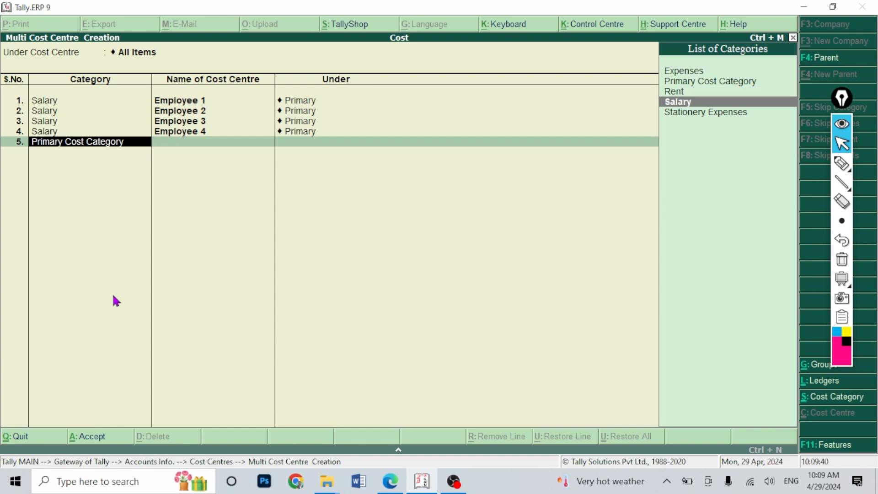
{"action": "key", "text": "Up"}
{"action": "key", "text": "Up"}
{"action": "key", "text": "Up"}
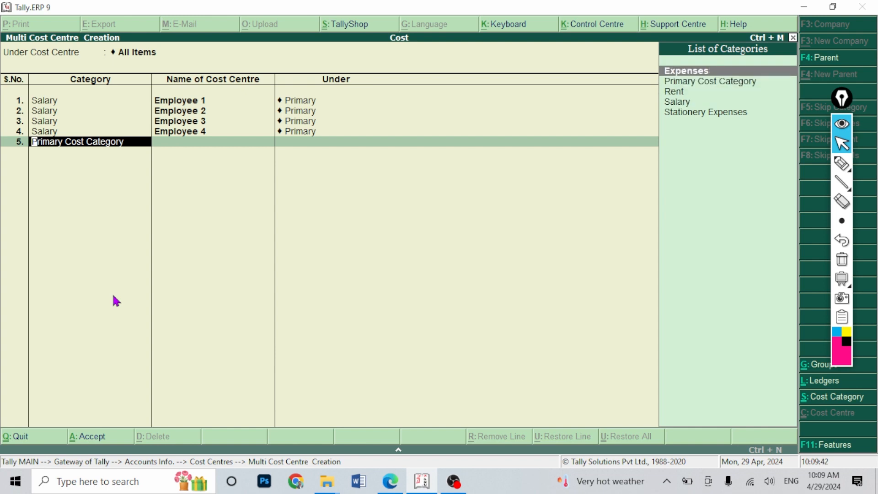
{"action": "key", "text": "Down"}
{"action": "key", "text": "Down"}
{"action": "key", "text": "Down"}
{"action": "key", "text": "Down"}
{"action": "key", "text": "Return"}
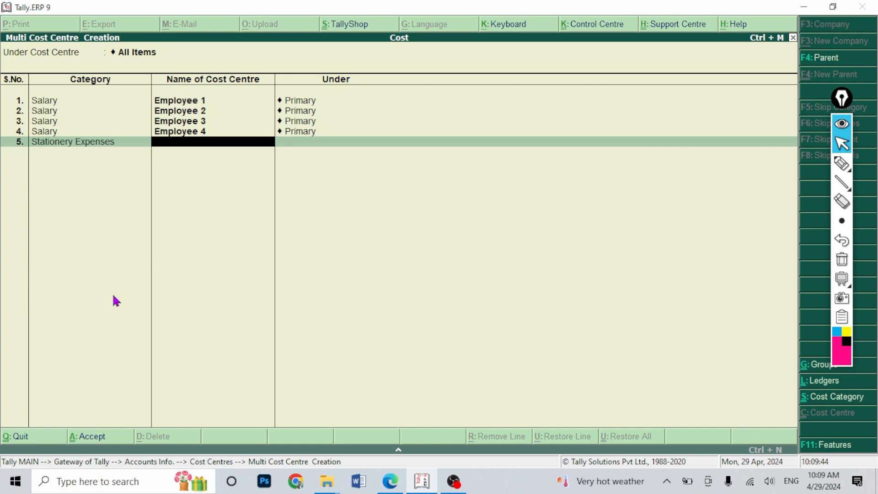
{"action": "type", "text": "Pen"}
{"action": "key", "text": "Return"}
{"action": "key", "text": "Return"}
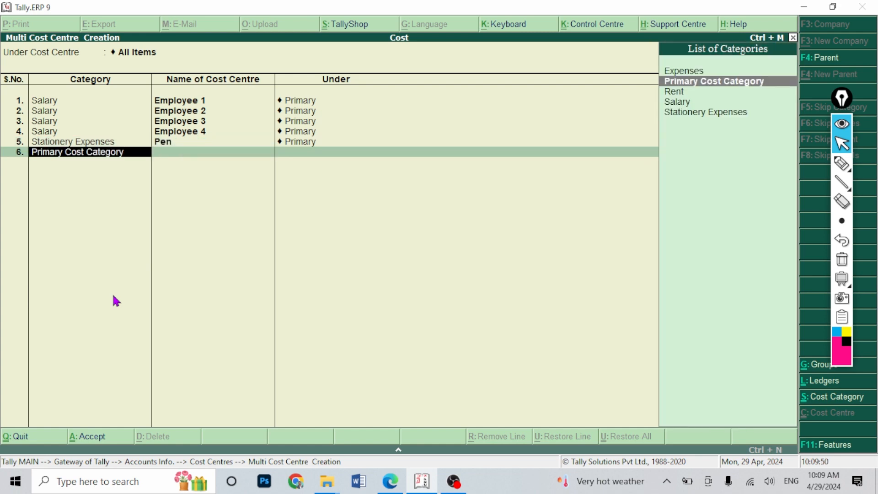
Add Paper as another cost centre in the Stationery Expenses category under Primary
{"action": "key", "text": "Down"}
{"action": "key", "text": "Down"}
{"action": "key", "text": "Return"}
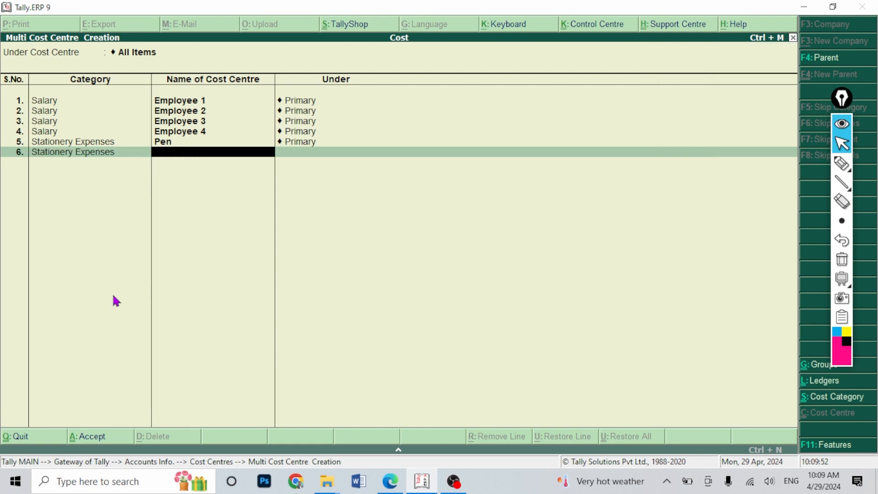
{"action": "type", "text": "Paper"}
{"action": "key", "text": "Return"}
{"action": "key", "text": "Return"}
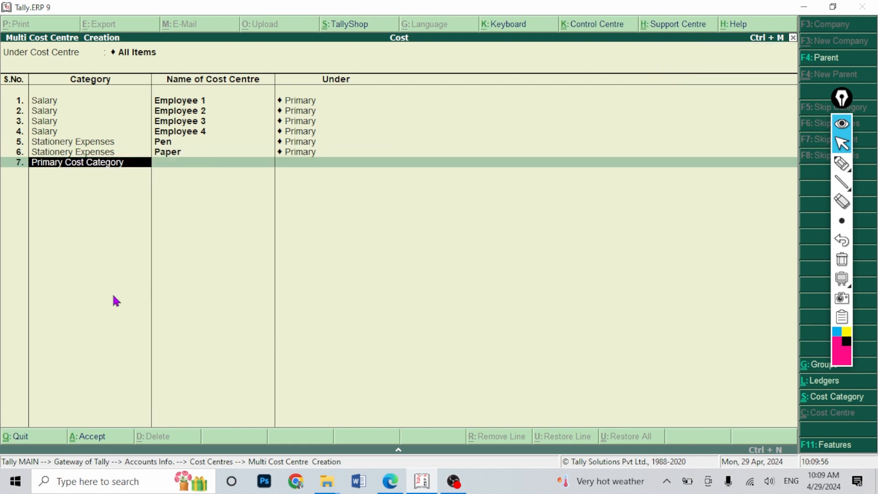
End the list after the Paper row and save the new cost centres
{"action": "key", "text": "Return"}
{"action": "key", "text": "Return"}
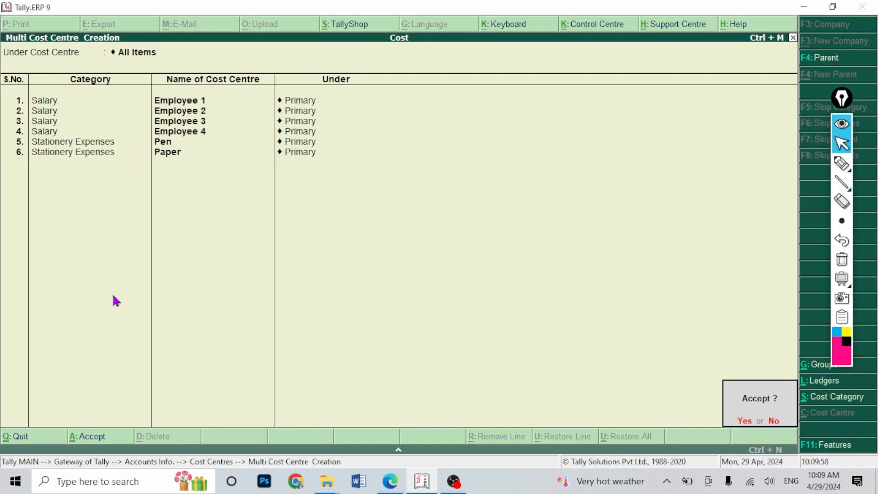
{"action": "key", "text": "Return"}
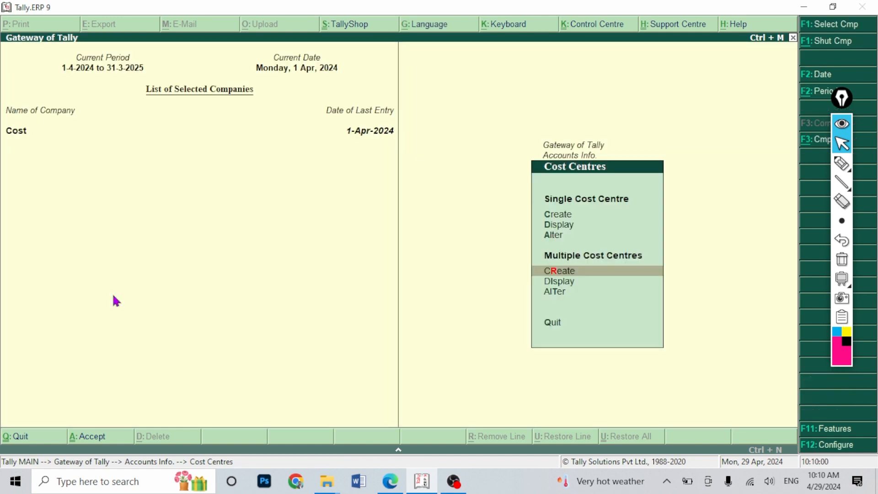
Display all cost centres under All Items to review them, and return to the accounts information
{"action": "key", "text": "Down"}
{"action": "key", "text": "Return"}
{"action": "key", "text": "Return"}
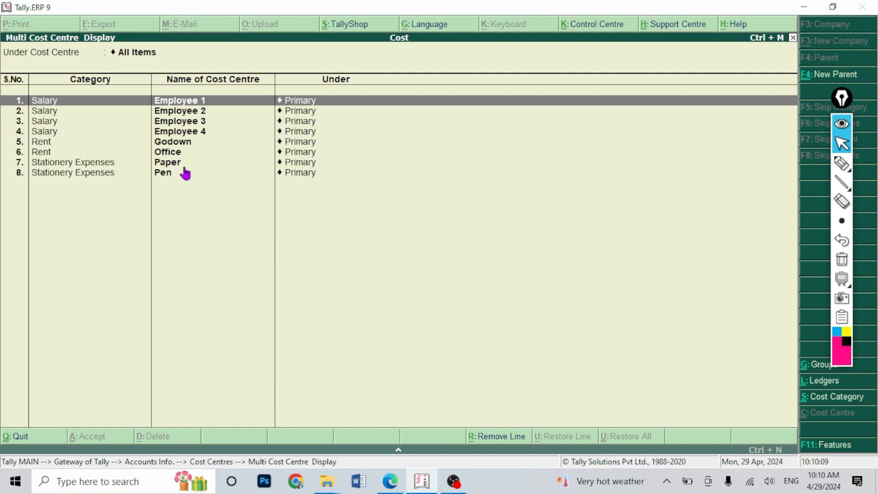
{"action": "key", "text": "Escape"}
{"action": "key", "text": "Escape"}
{"action": "key", "text": "Escape"}
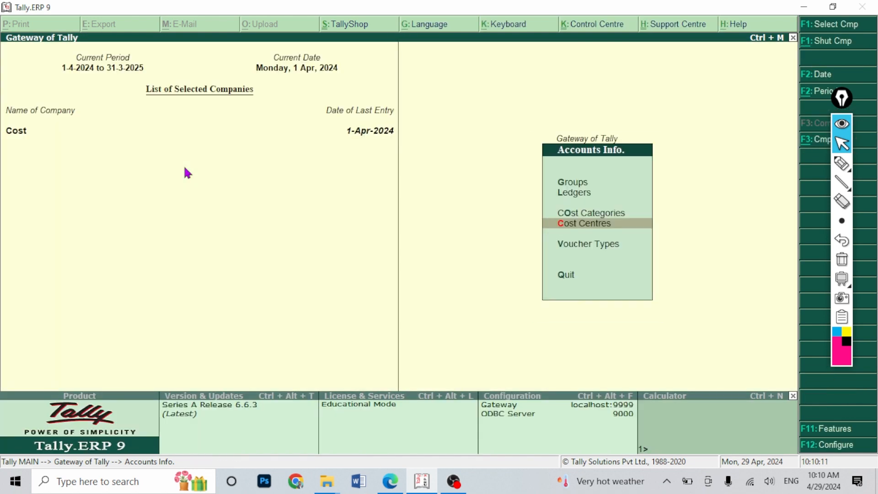
Leave the accounts information and open accounting voucher entry for a new payment voucher
{"action": "key", "text": "Escape"}
{"action": "key", "text": "Down"}
{"action": "key", "text": "Down"}
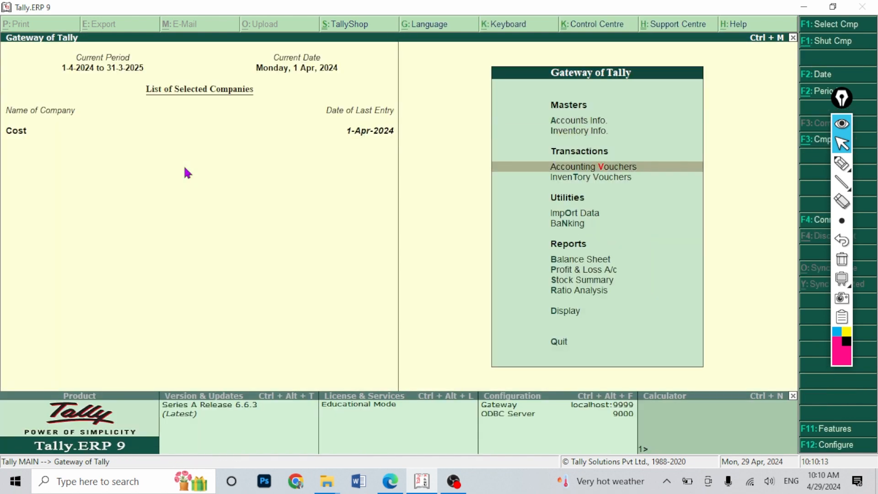
{"action": "key", "text": "Return"}
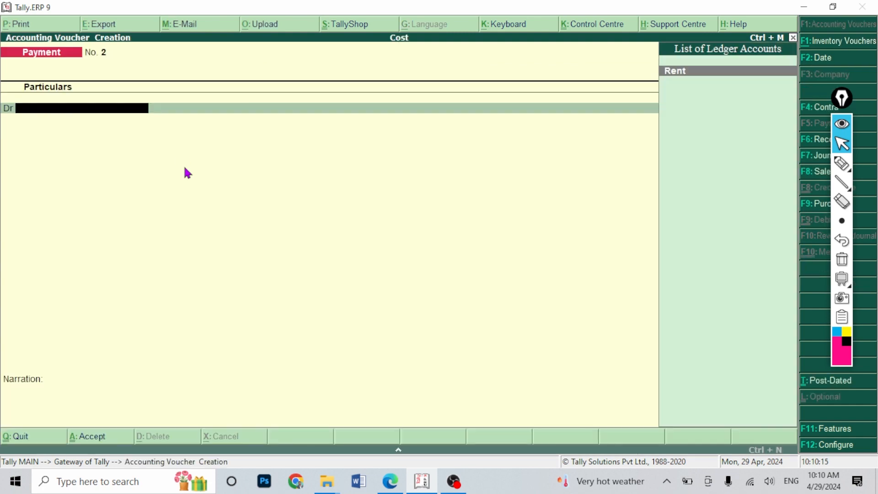
Create a Salary ledger from the debit line, under Indirect Expenses, with inventory values not affected and ledger type Not Applicable
{"action": "key", "text": "alt+c"}
{"action": "type", "text": "Salary"}
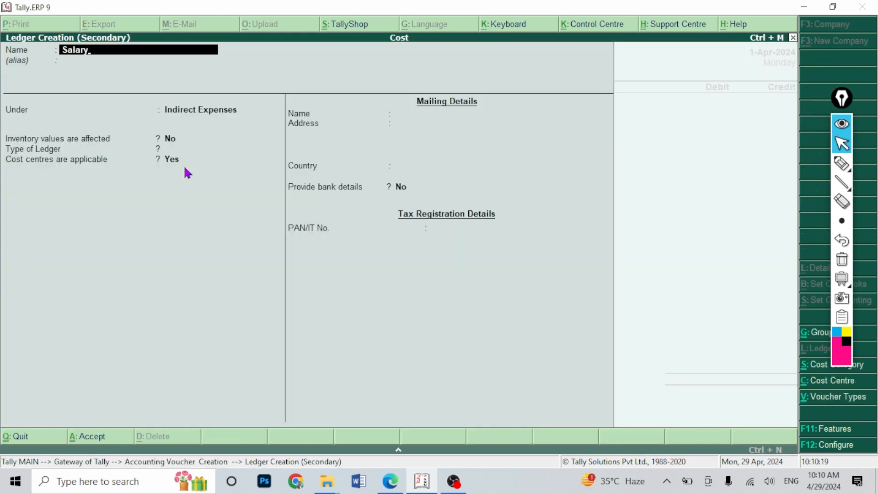
{"action": "key", "text": "Return"}
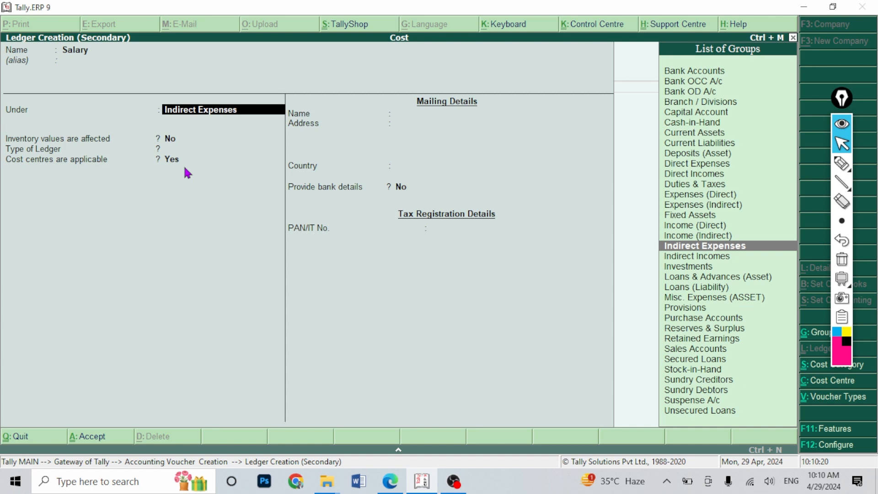
{"action": "key", "text": "Return"}
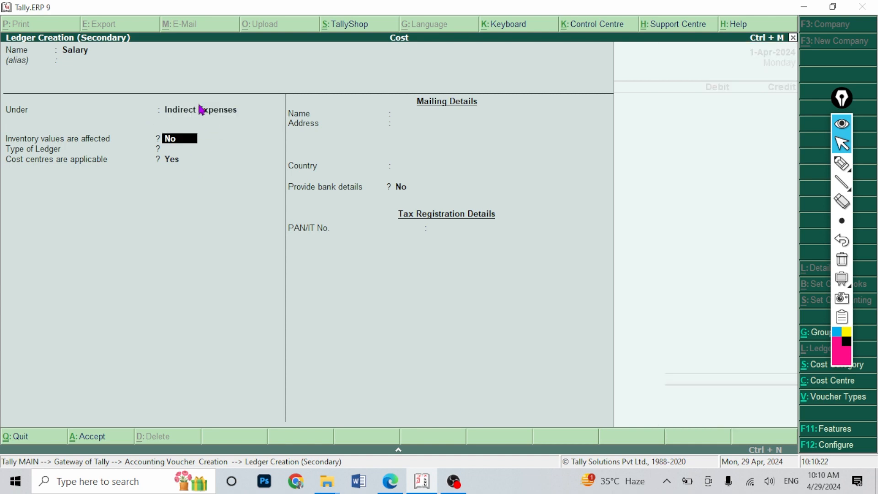
{"action": "key", "text": "Return"}
{"action": "key", "text": "Return"}
{"action": "left_click", "coordinate": [842, 163]}
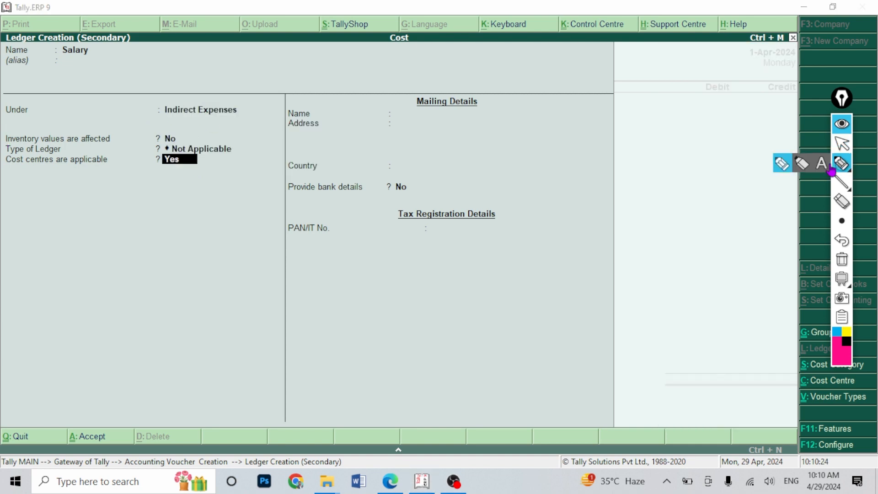
{"action": "left_click_drag", "start_coordinate": [204, 173], "coordinate": [146, 169]}
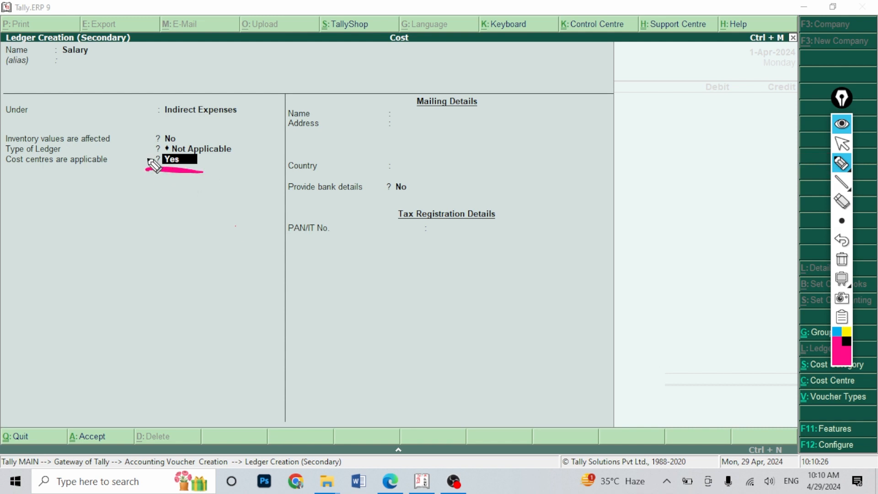
{"action": "left_click", "coordinate": [842, 144]}
Save the Salary ledger with cost centres set to No and debit it 15000 in the payment voucher
{"action": "type", "text": "n"}
{"action": "key", "text": "Return"}
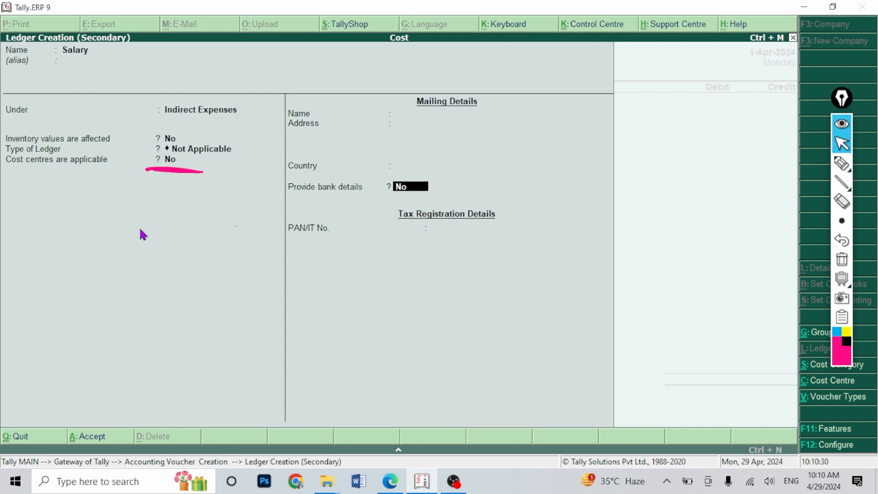
{"action": "key", "text": "Return"}
{"action": "key", "text": "Return"}
{"action": "type", "text": "15000"}
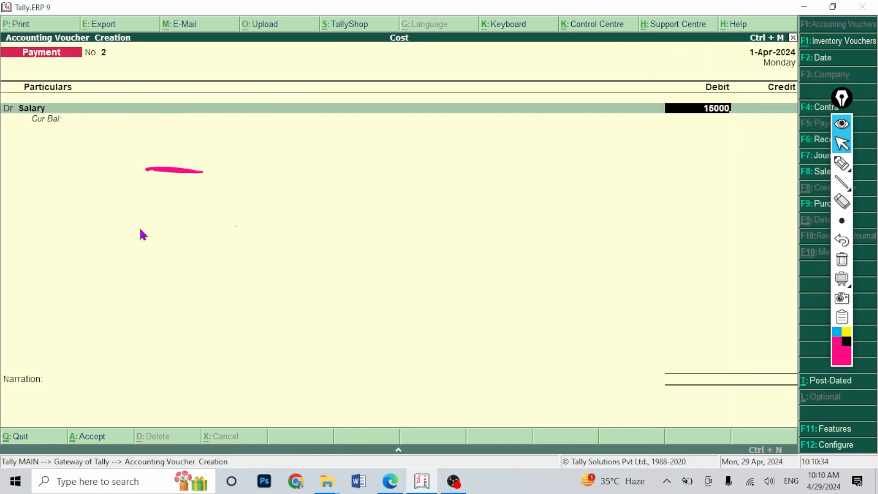
{"action": "key", "text": "Return"}
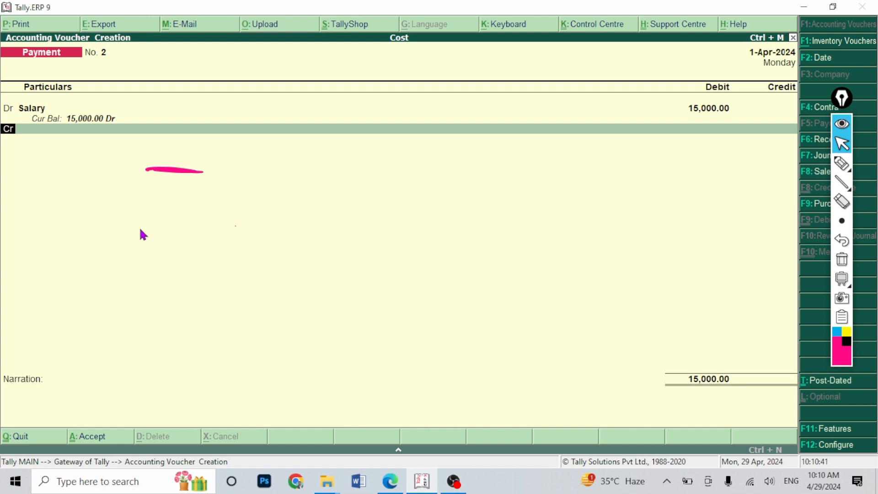
Alter the Salary ledger from the voucher's debit line so that cost centres are applicable, and save it
{"action": "key", "text": "BackSpace"}
{"action": "key", "text": "BackSpace"}
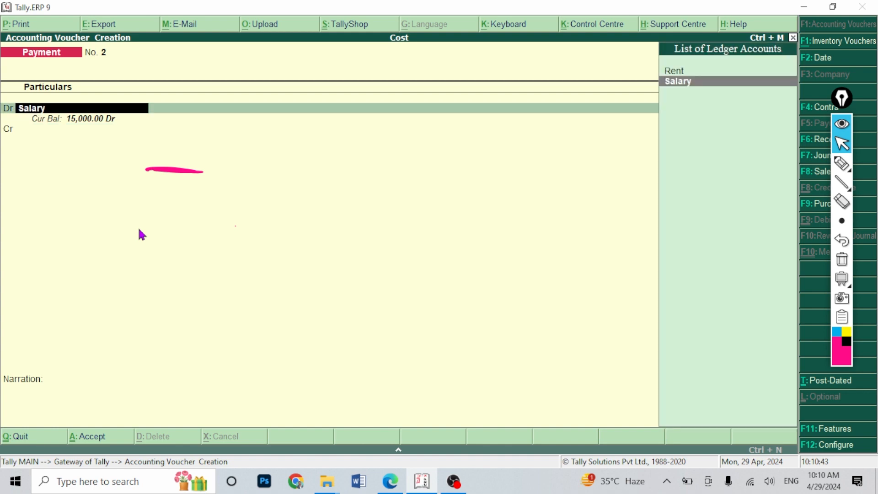
{"action": "key", "text": "ctrl+Return"}
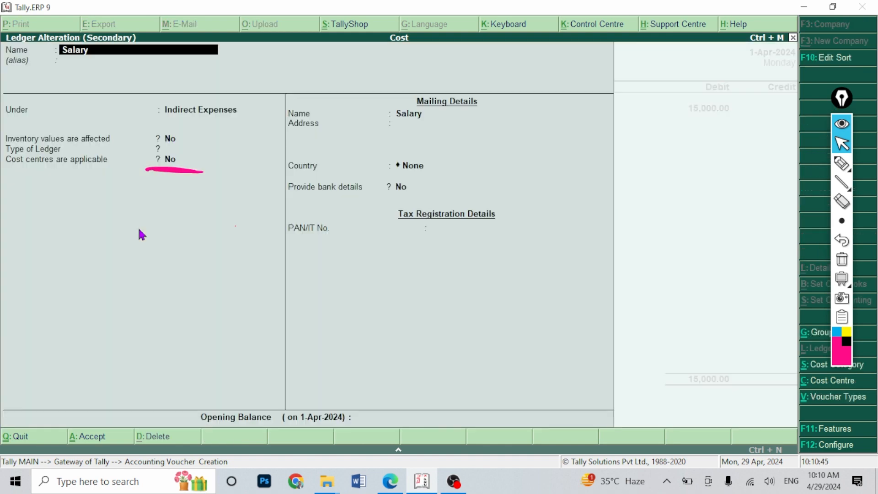
{"action": "key", "text": "Return"}
{"action": "key", "text": "Return"}
{"action": "key", "text": "Return"}
{"action": "key", "text": "Return"}
{"action": "key", "text": "Return"}
{"action": "type", "text": "y"}
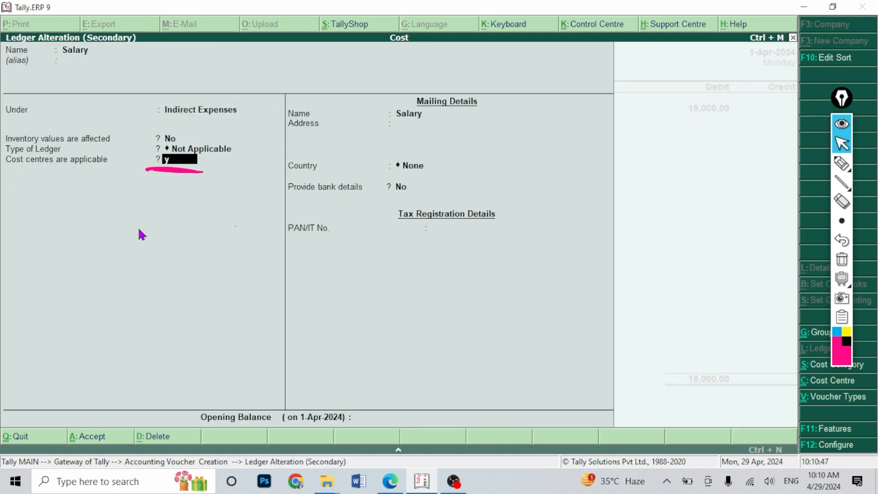
{"action": "key", "text": "Return"}
{"action": "key", "text": "Return"}
{"action": "key", "text": "Return"}
{"action": "key", "text": "Return"}
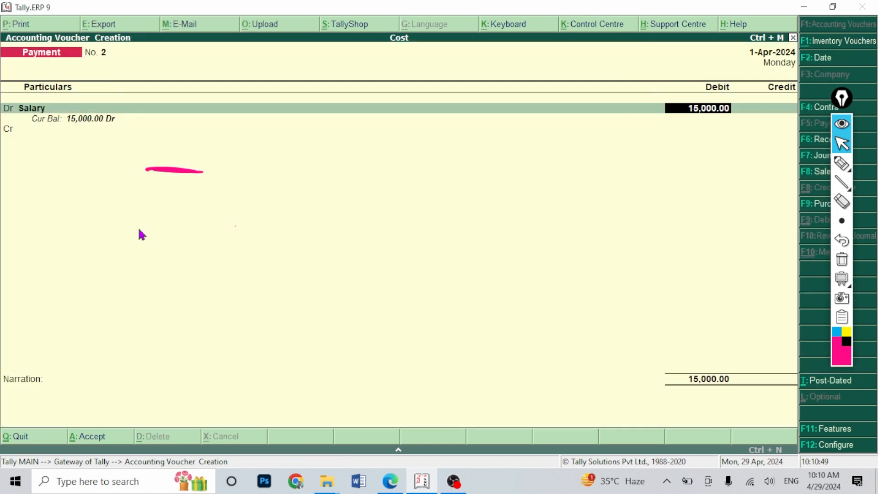
Choose the Salary cost category for the 15,000 Salary debit and allocate 5000 to Employee 1
{"action": "key", "text": "Return"}
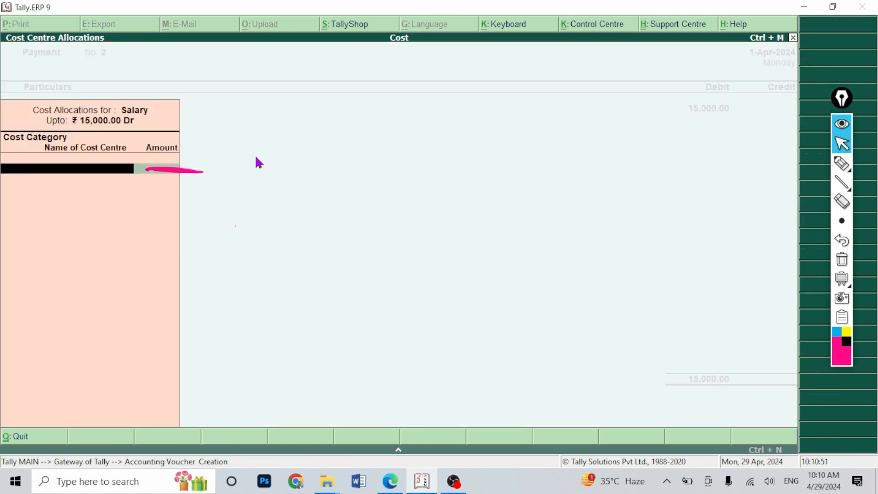
{"action": "left_click", "coordinate": [842, 259]}
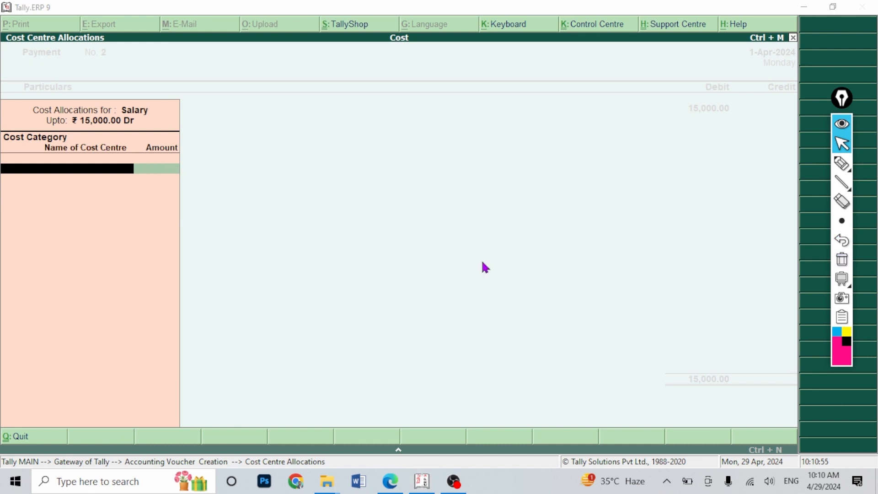
{"action": "key", "text": "Down"}
{"action": "key", "text": "Down"}
{"action": "key", "text": "Down"}
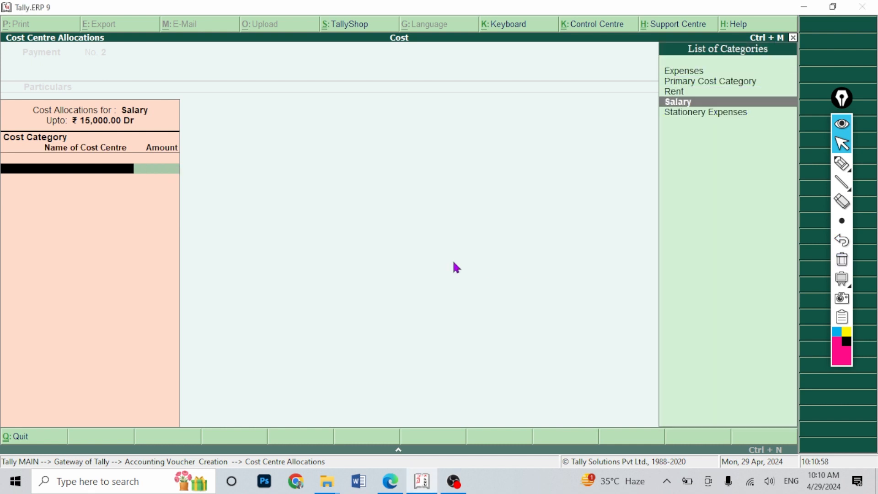
{"action": "key", "text": "Return"}
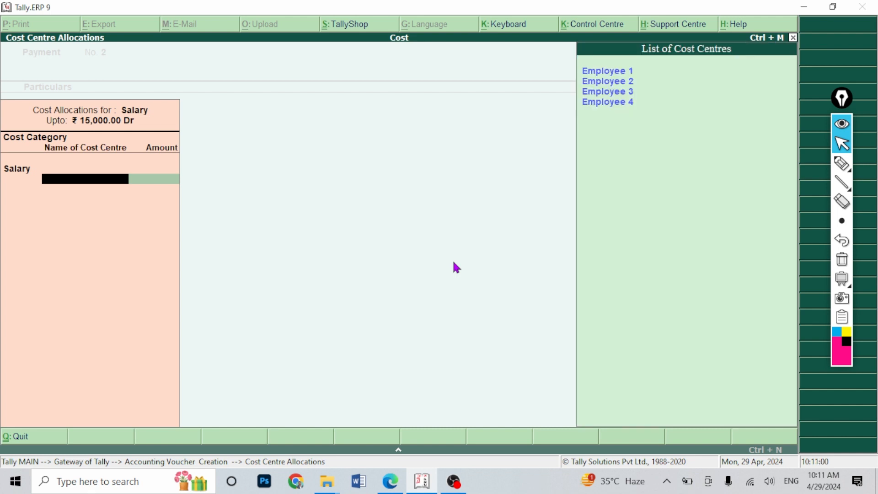
{"action": "key", "text": "Return"}
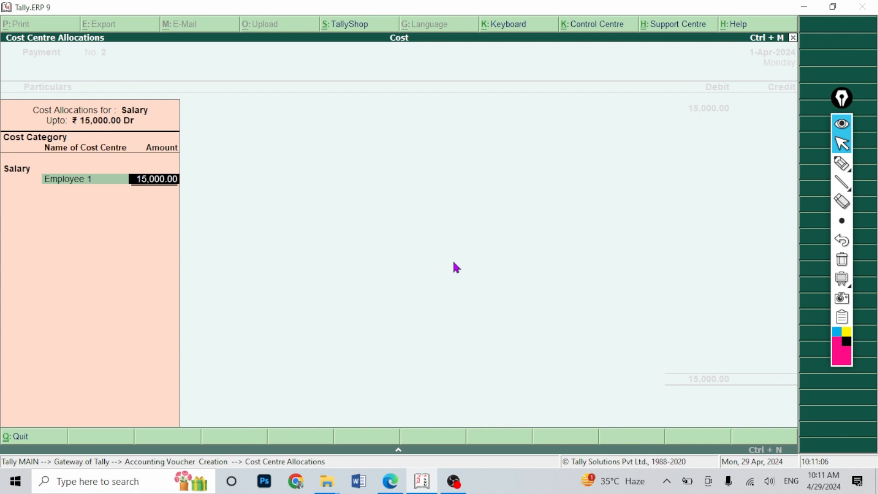
{"action": "type", "text": "5000"}
{"action": "key", "text": "Return"}
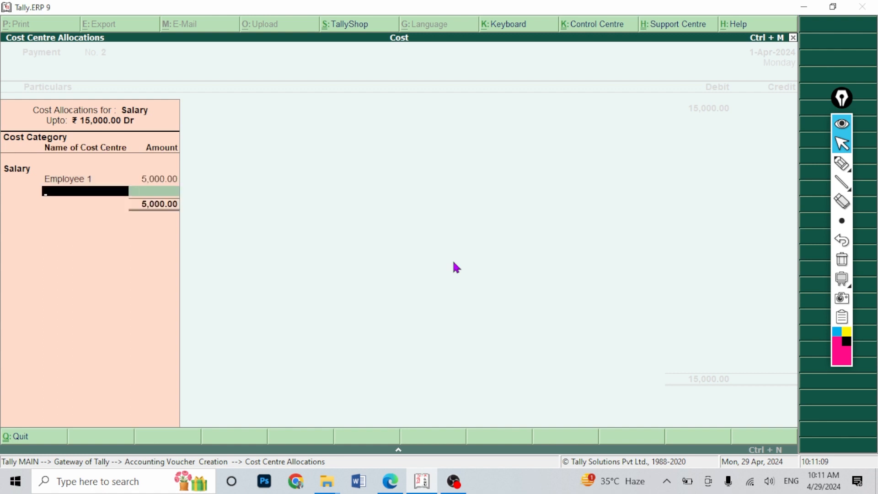
Allocate 5000 of the Salary debit to Employee 2
{"action": "key", "text": "Down"}
{"action": "key", "text": "Return"}
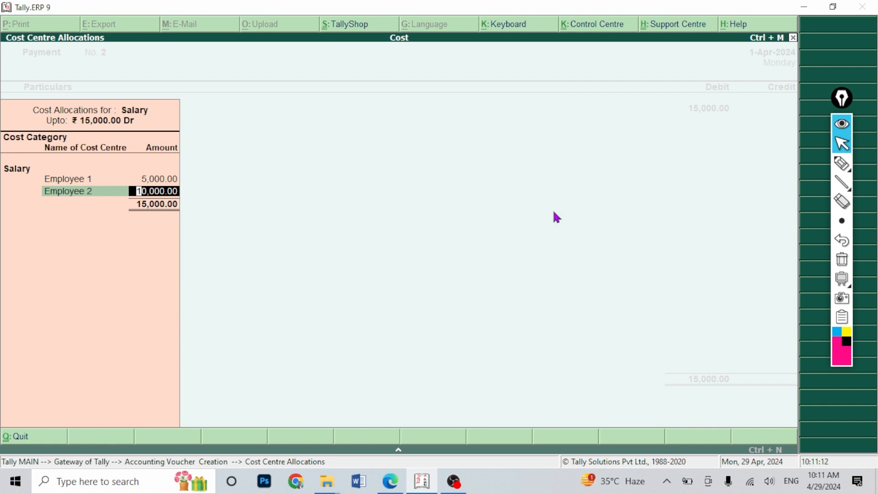
{"action": "type", "text": "5000"}
{"action": "key", "text": "Return"}
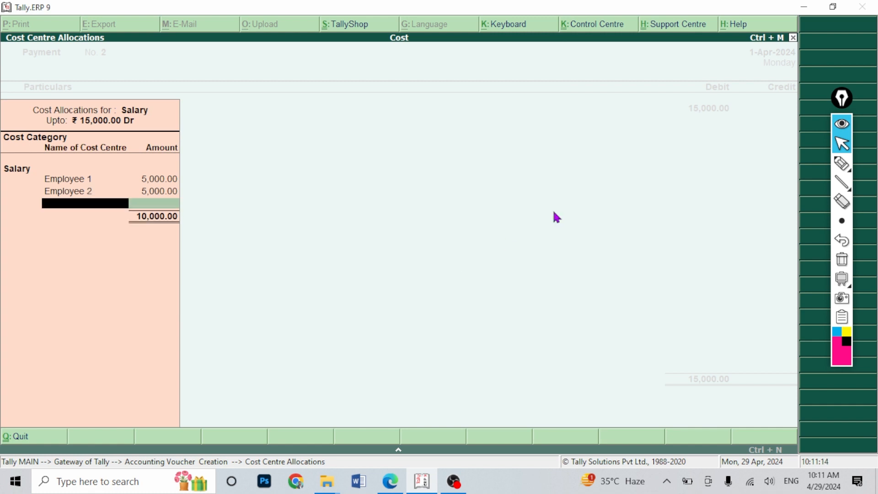
Allocate 3000 of the Salary debit to Employee 3
{"action": "key", "text": "Down"}
{"action": "key", "text": "Down"}
{"action": "key", "text": "Return"}
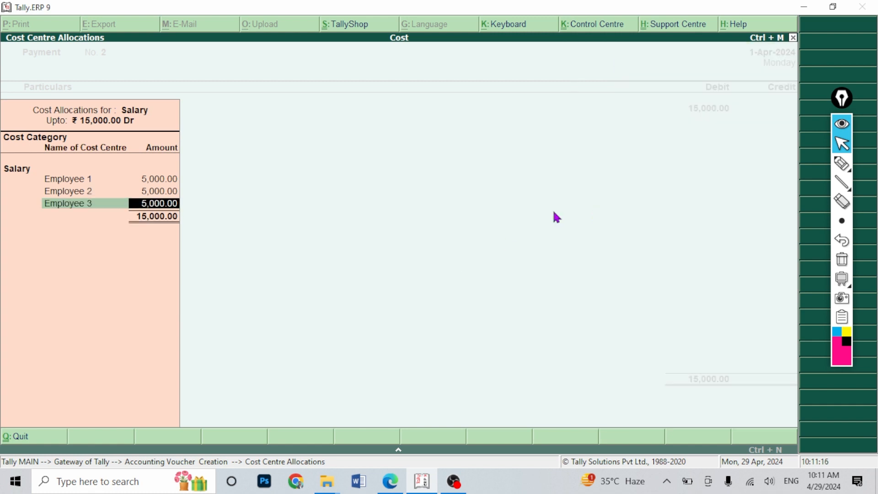
{"action": "type", "text": "3000"}
{"action": "key", "text": "Return"}
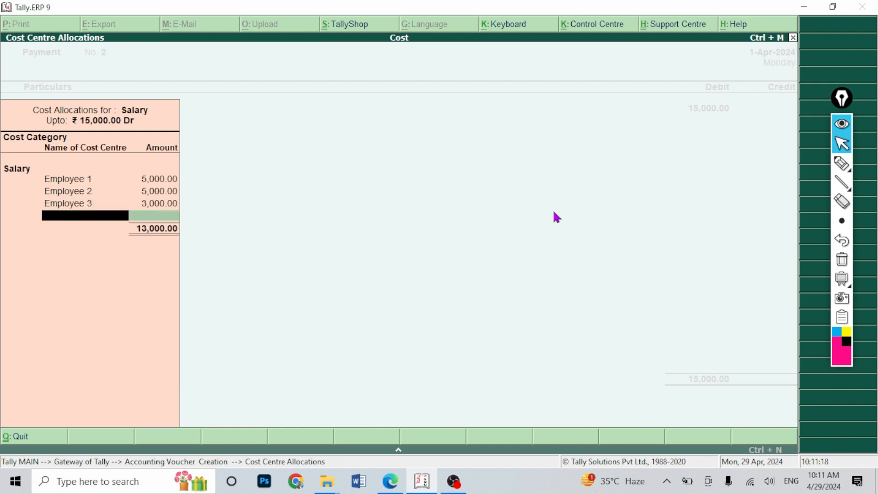
Allocate the remaining 2,000 of the Salary debit to Employee 4 and finish the cost allocations
{"action": "key", "text": "Down"}
{"action": "key", "text": "Down"}
{"action": "key", "text": "Down"}
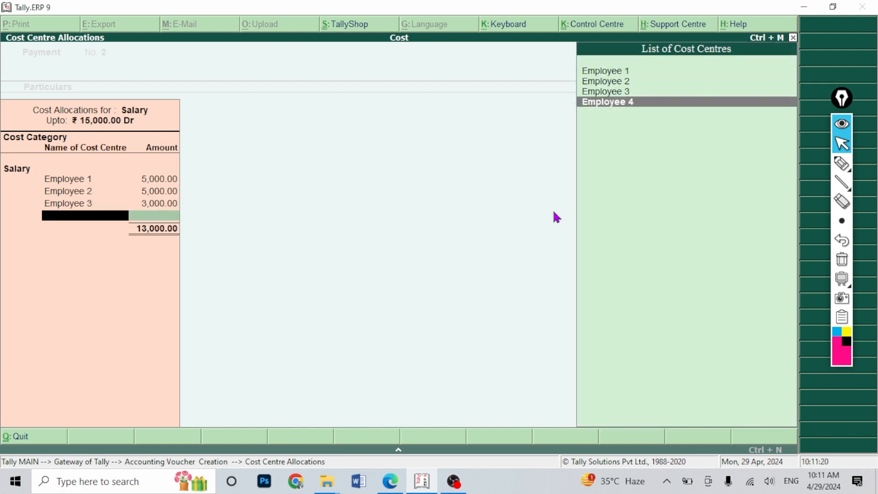
{"action": "key", "text": "Return"}
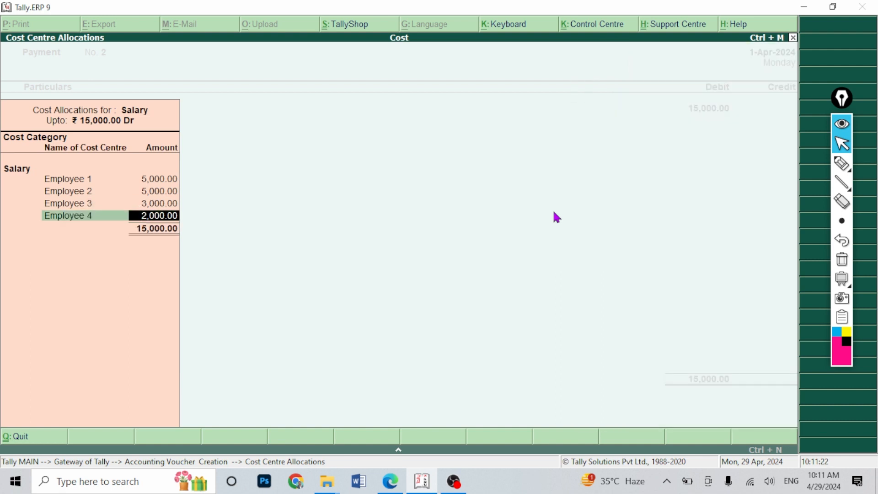
{"action": "key", "text": "Return"}
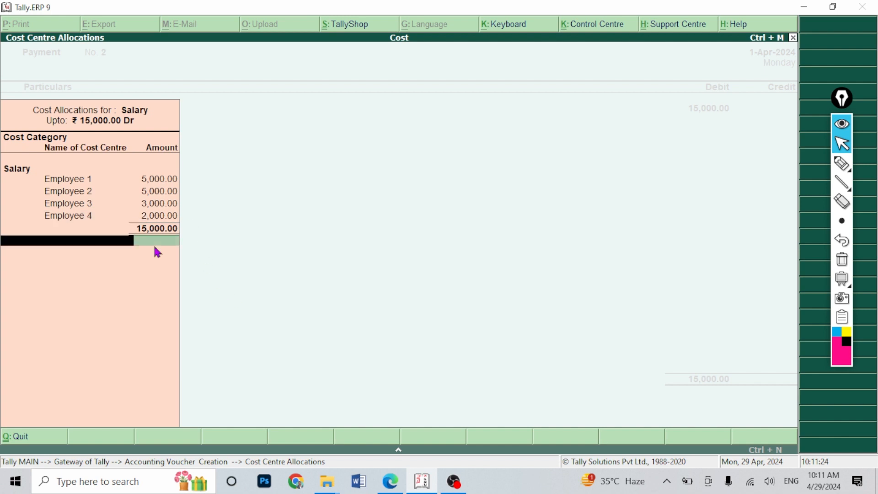
{"action": "key", "text": "Return"}
Credit Cash with 15,000 and save the payment voucher without a narration
{"action": "type", "text": "c"}
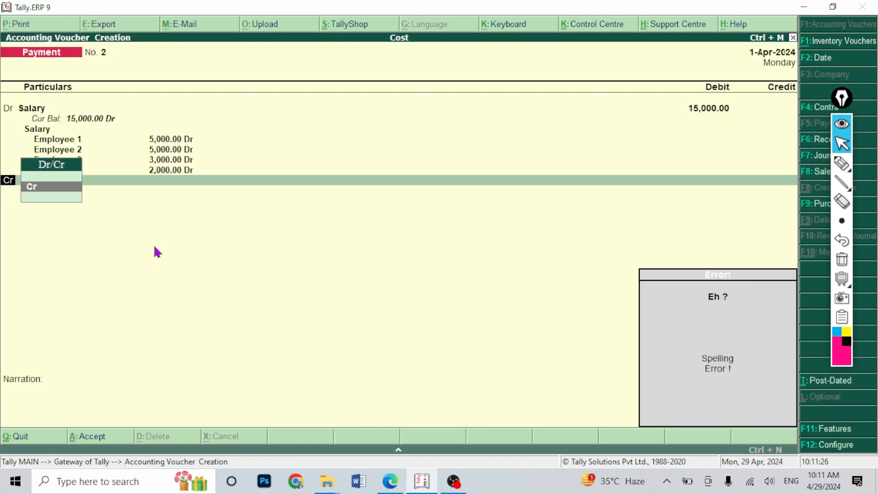
{"action": "key", "text": "Return"}
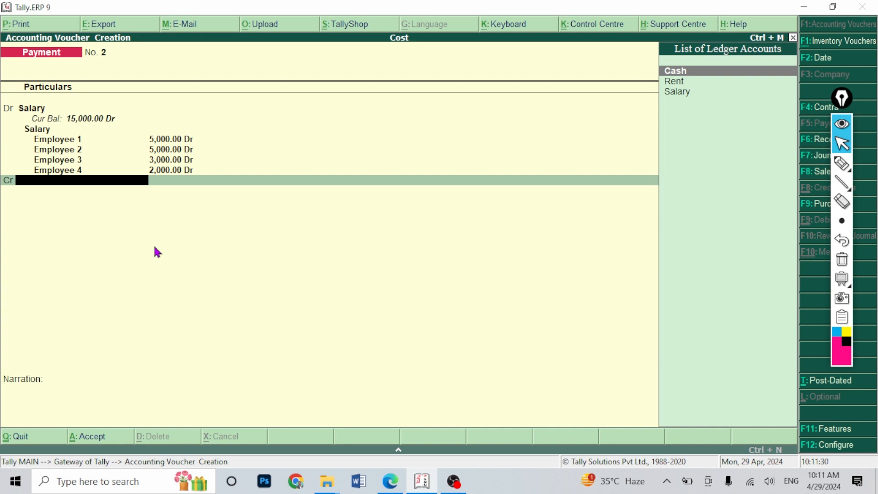
{"action": "key", "text": "Return"}
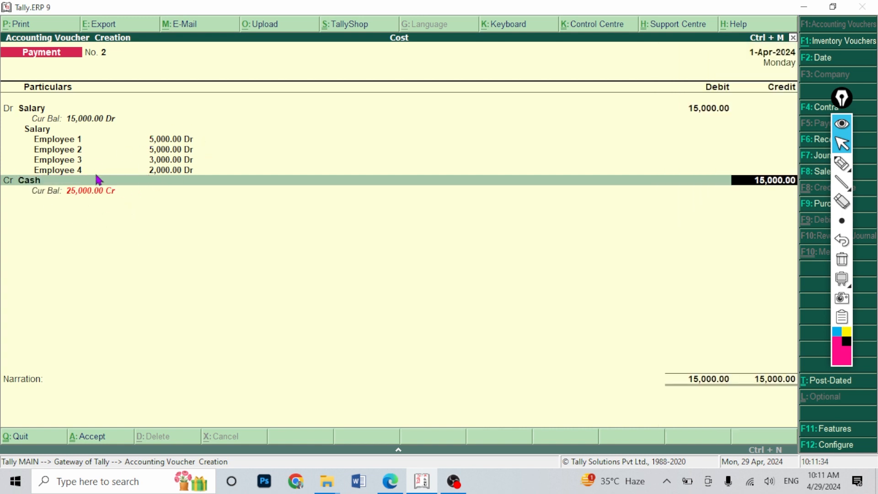
{"action": "key", "text": "Return"}
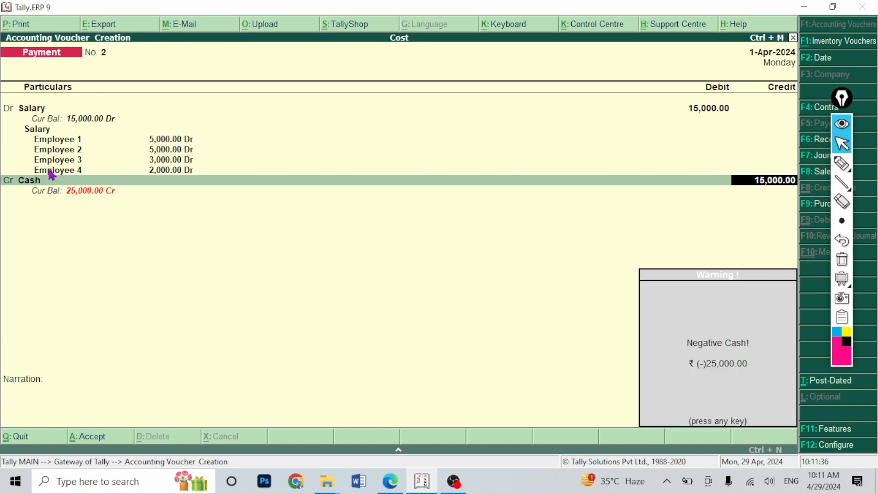
{"action": "key", "text": "Return"}
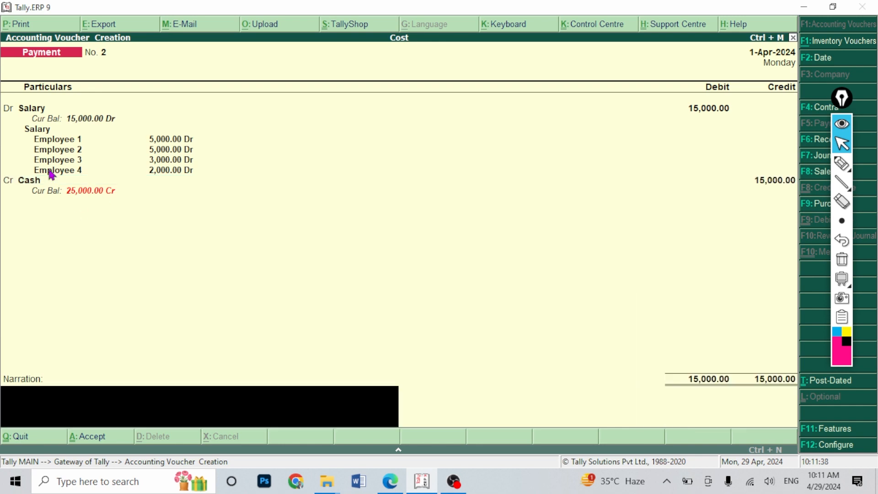
{"action": "key", "text": "Return"}
{"action": "key", "text": "Return"}
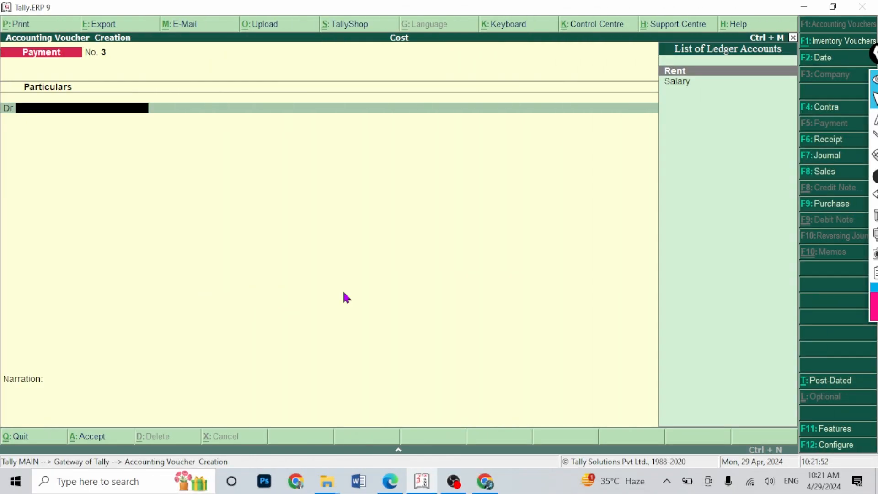
{"action": "key", "text": "Down"}
{"action": "key", "text": "Return"}
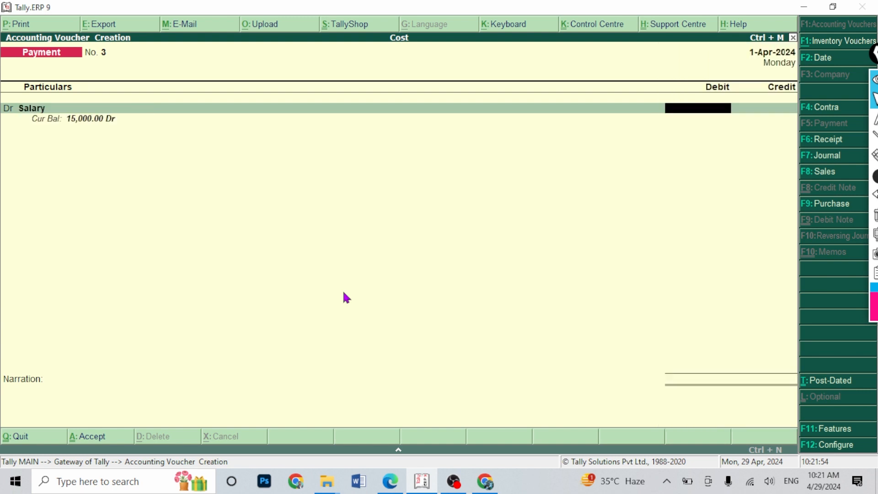
{"action": "type", "text": "2000"}
{"action": "key", "text": "Return"}
{"action": "key", "text": "Return"}
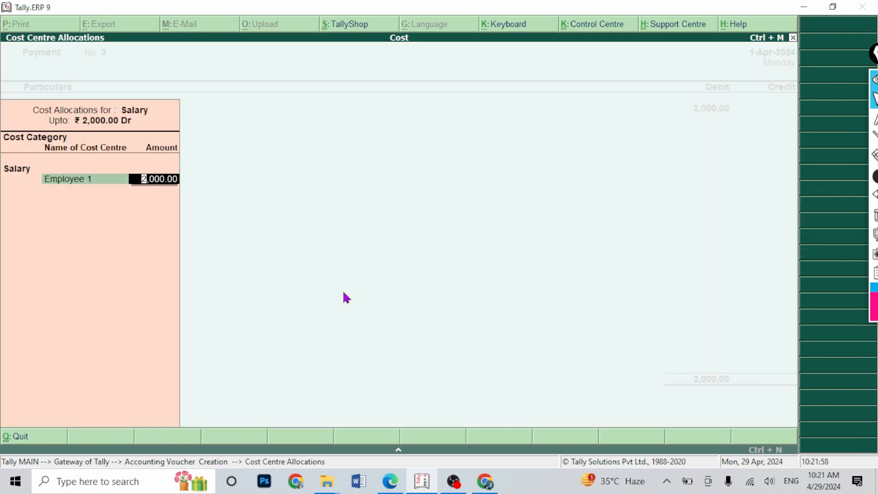
{"action": "type", "text": "120"}
{"action": "key", "text": "Return"}
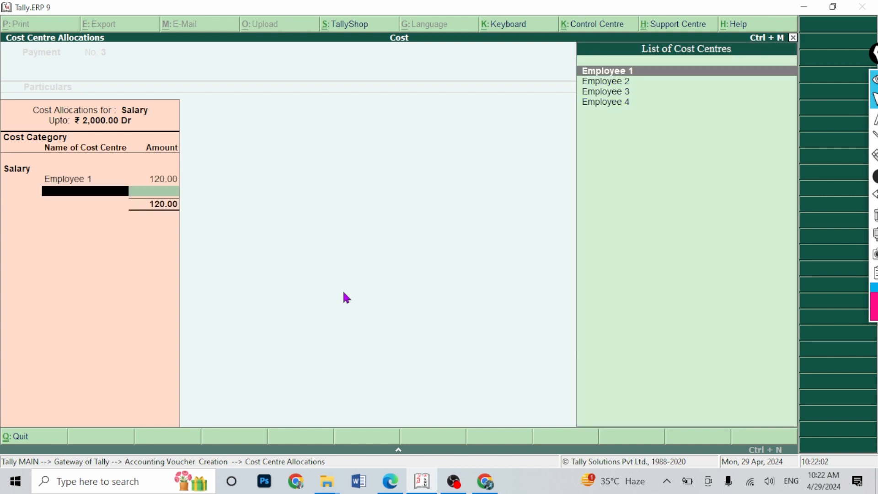
{"action": "key", "text": "Escape"}
{"action": "key", "text": "Return"}
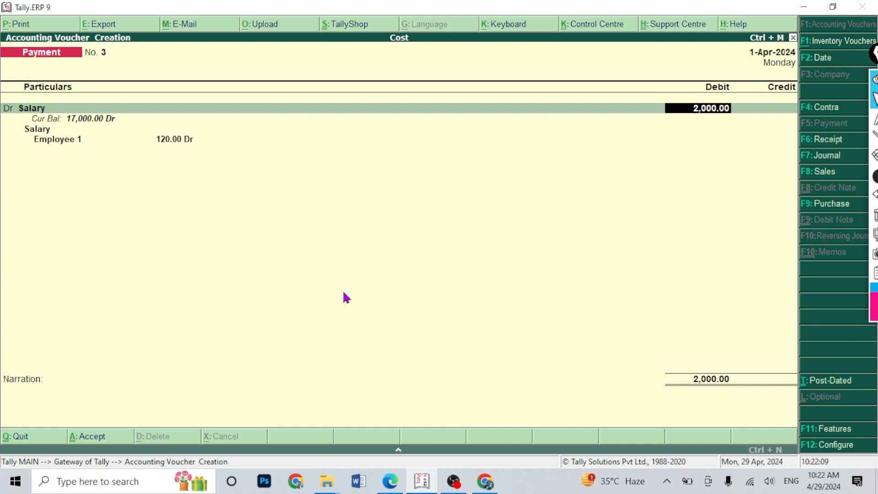
{"action": "key", "text": "BackSpace"}
{"action": "key", "text": "Escape"}
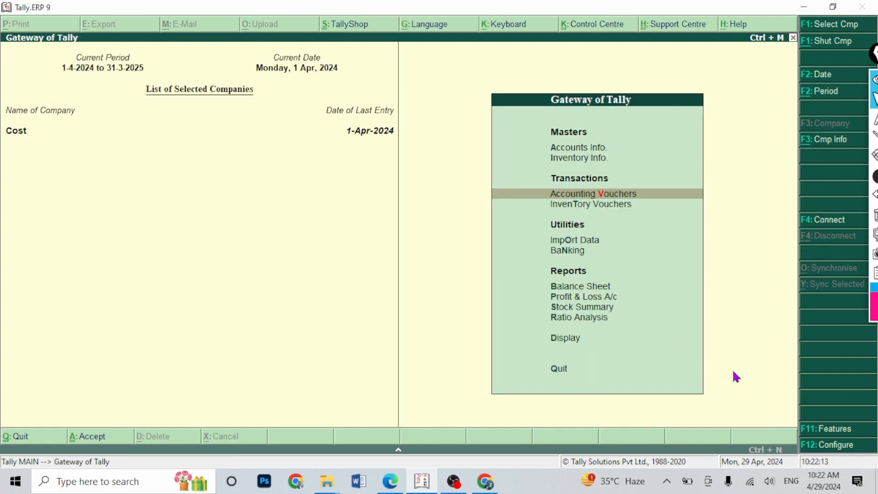
Enable pre-defined cost centre allocations in transactions in the company's accounting features
{"action": "left_click", "coordinate": [831, 432]}
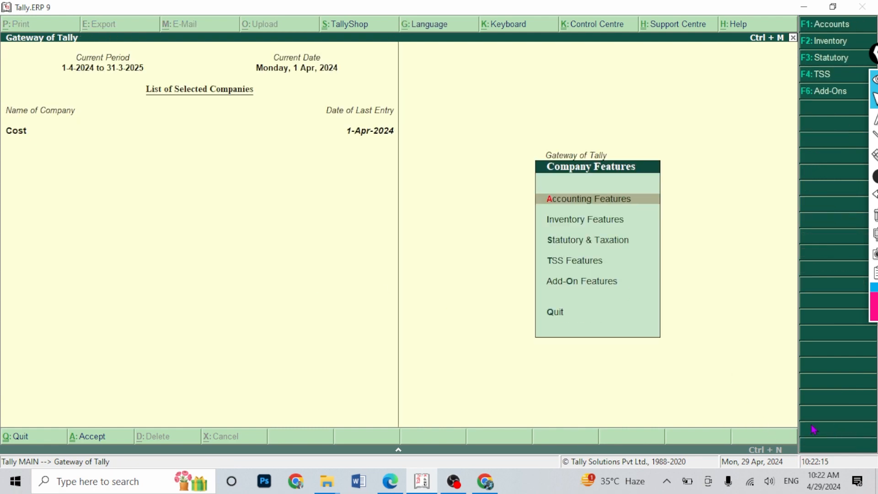
{"action": "left_click", "coordinate": [619, 200]}
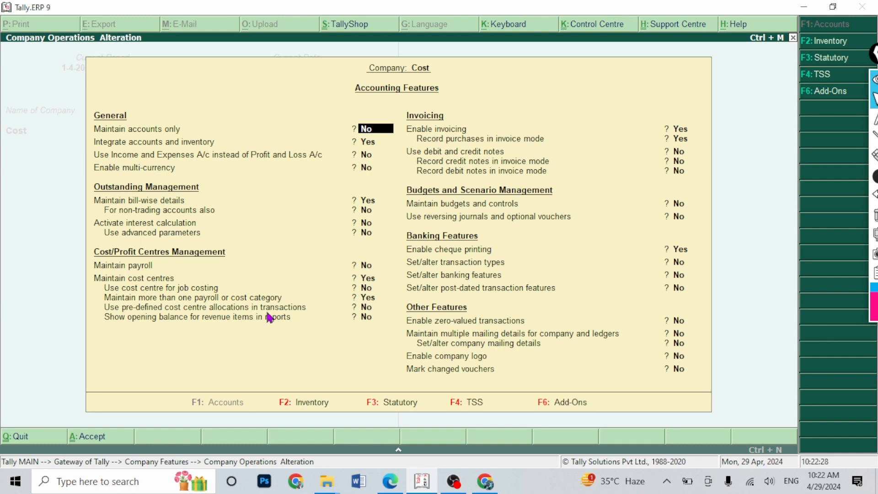
{"action": "left_click", "coordinate": [368, 309]}
{"action": "type", "text": "y"}
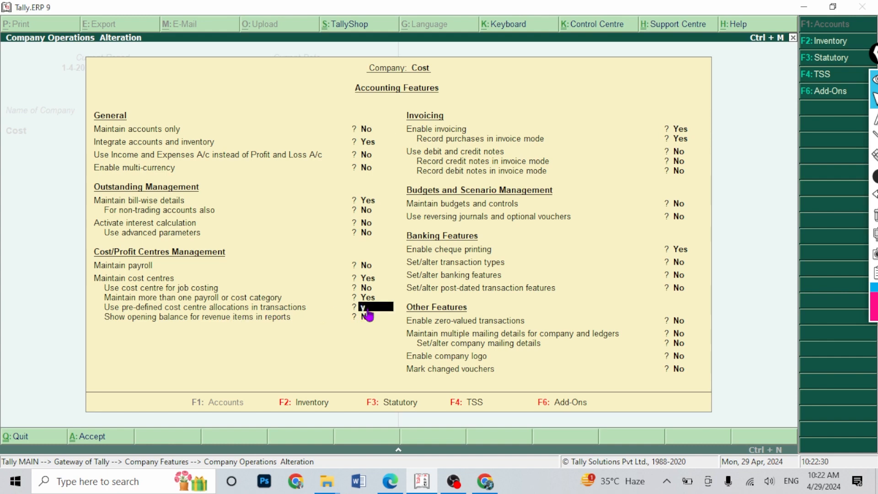
{"action": "key", "text": "Return"}
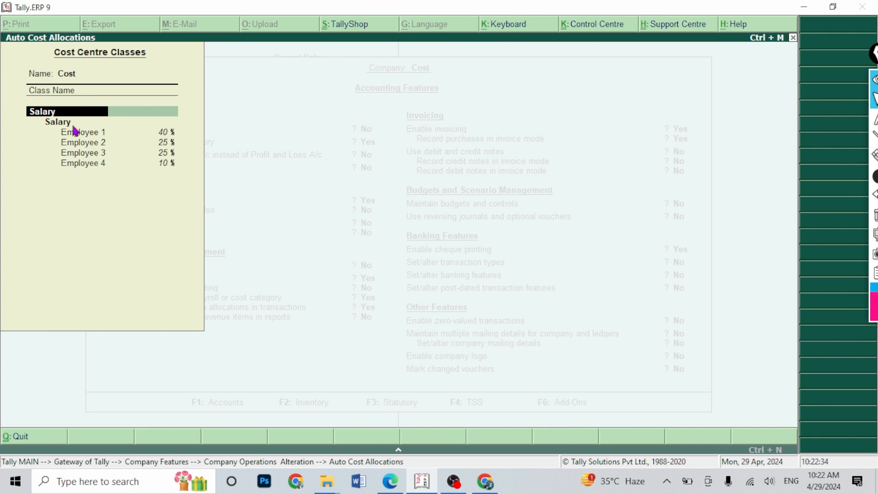
In the Salary cost centre class, set Employee 1 to 30%, keeping Employees 2 and 3 at 25% each and Employee 4 at 20%
{"action": "key", "text": "BackSpace"}
{"action": "key", "text": "Return"}
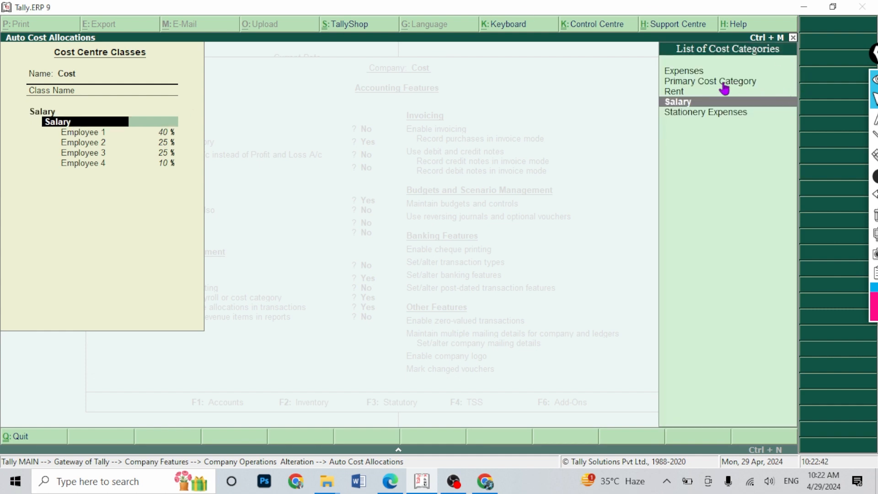
{"action": "left_click", "coordinate": [694, 104]}
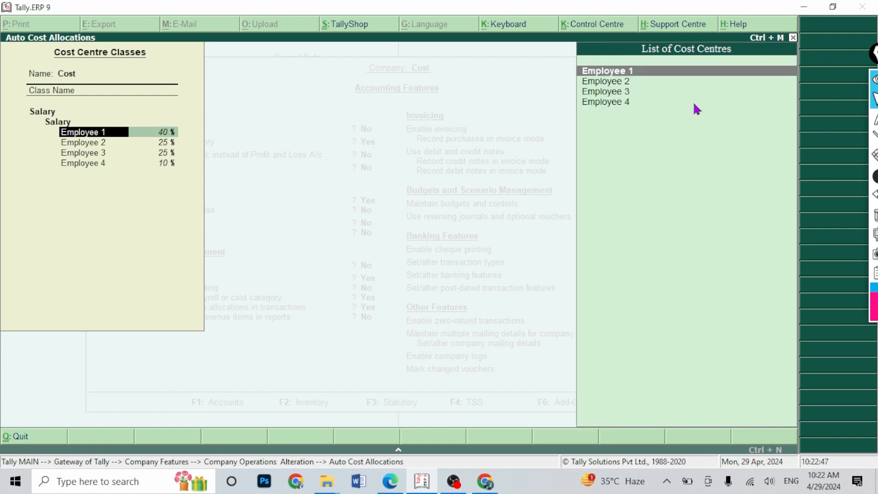
{"action": "key", "text": "Return"}
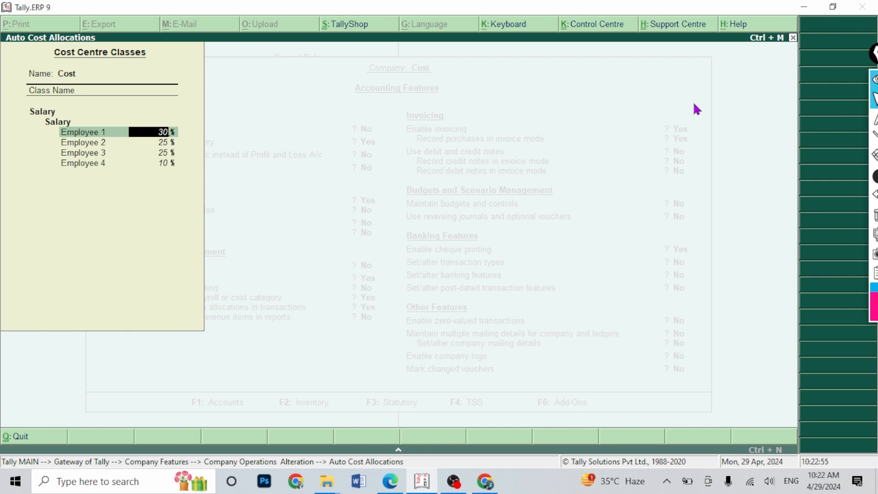
{"action": "key", "text": "Return"}
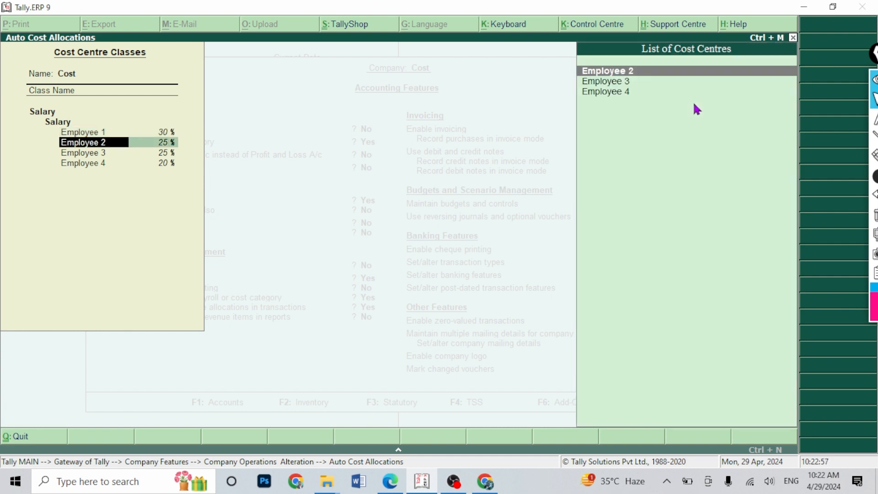
{"action": "key", "text": "Return"}
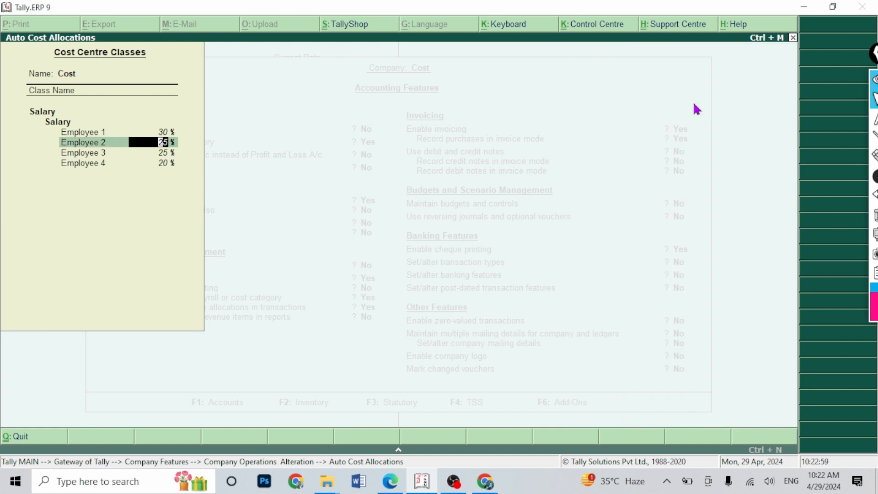
{"action": "key", "text": "Return"}
{"action": "key", "text": "Return"}
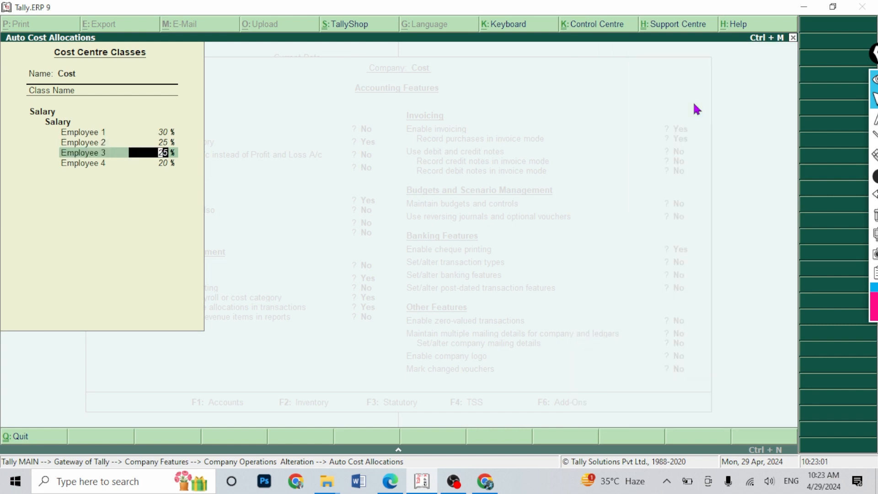
{"action": "key", "text": "Return"}
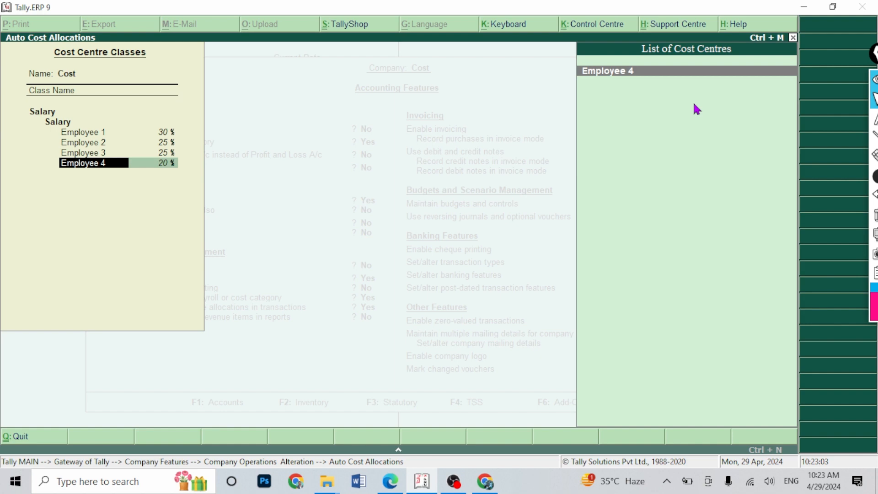
{"action": "key", "text": "Return"}
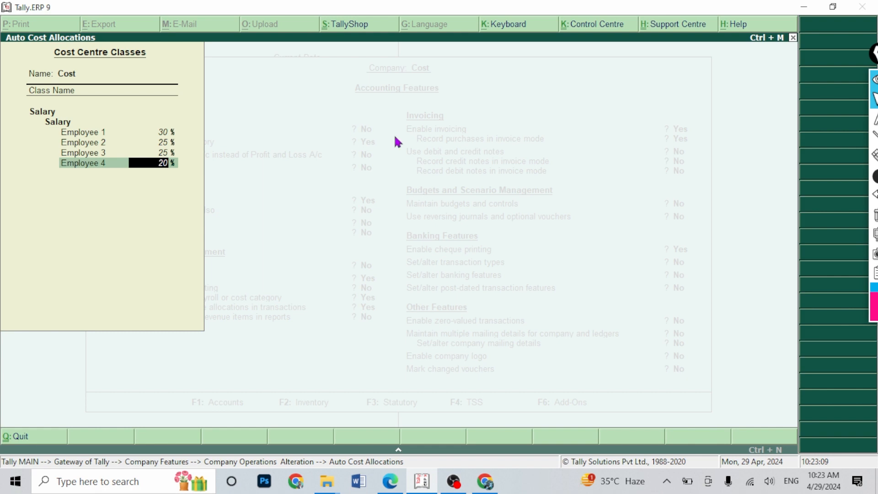
{"action": "key", "text": "ctrl+alt+g"}
{"action": "left_click_drag", "start_coordinate": [329, 114], "coordinate": [304, 152]}
{"action": "mouse_move", "coordinate": [330, 143]}
{"action": "left_mouse_down"}
{"action": "mouse_move", "coordinate": [343, 160]}
{"action": "mouse_move", "coordinate": [383, 161]}
{"action": "mouse_move", "coordinate": [377, 173]}
{"action": "mouse_move", "coordinate": [349, 158]}
{"action": "left_mouse_up"}
{"action": "left_click", "coordinate": [793, 211]}
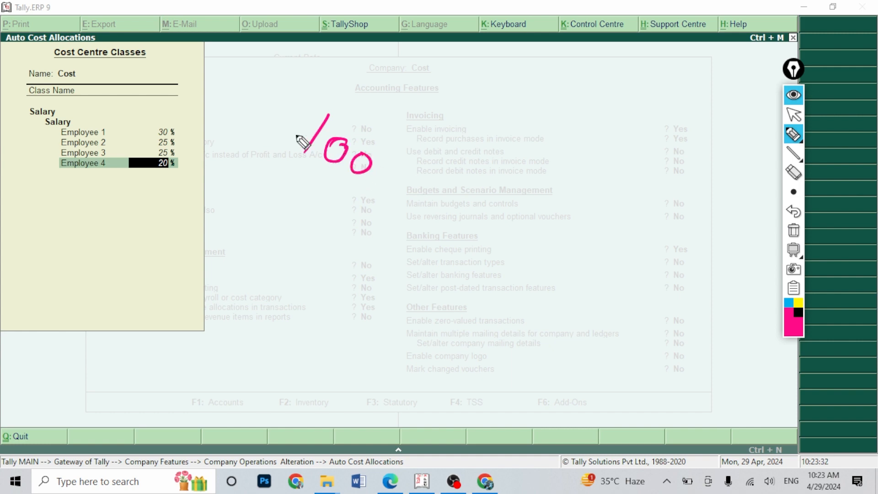
{"action": "mouse_move", "coordinate": [323, 126]}
{"action": "left_mouse_down"}
{"action": "mouse_move", "coordinate": [186, 113]}
{"action": "mouse_move", "coordinate": [187, 129]}
{"action": "left_mouse_up"}
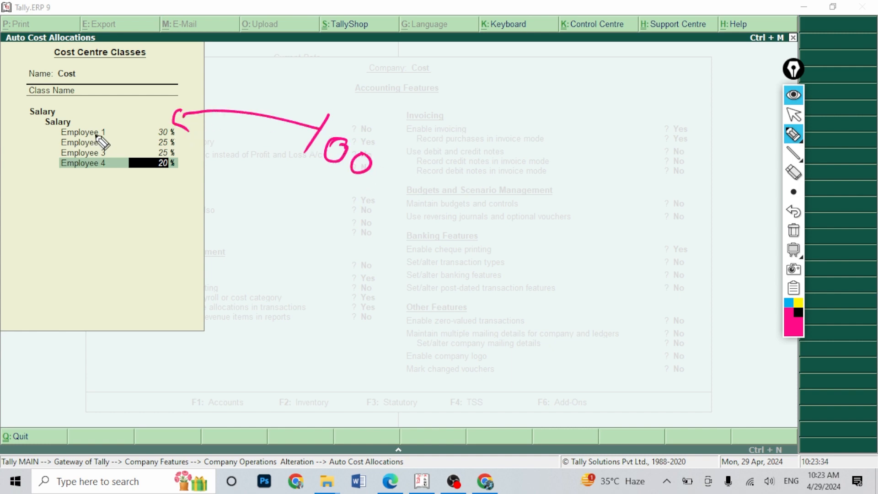
{"action": "mouse_move", "coordinate": [309, 157]}
{"action": "left_mouse_down"}
{"action": "mouse_move", "coordinate": [174, 140]}
{"action": "mouse_move", "coordinate": [186, 143]}
{"action": "left_mouse_up"}
{"action": "left_click_drag", "start_coordinate": [332, 169], "coordinate": [182, 153]}
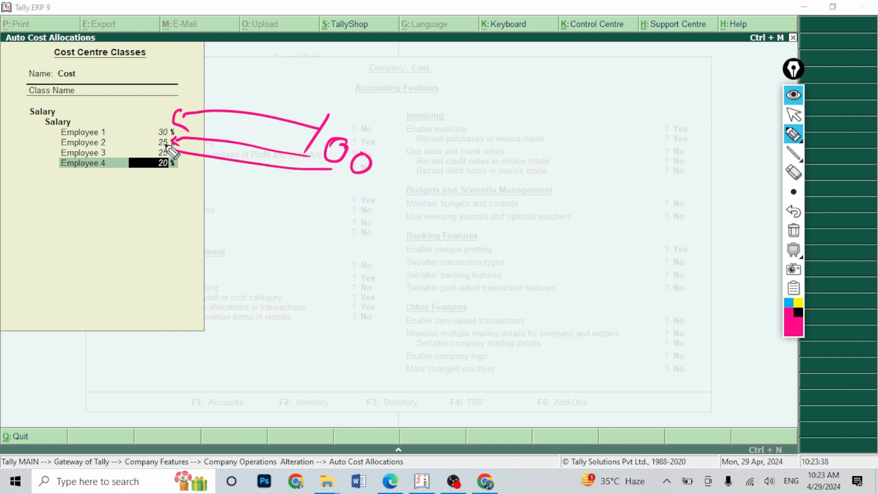
{"action": "mouse_move", "coordinate": [341, 173]}
{"action": "left_mouse_down"}
{"action": "mouse_move", "coordinate": [320, 183]}
{"action": "mouse_move", "coordinate": [137, 173]}
{"action": "mouse_move", "coordinate": [143, 194]}
{"action": "mouse_move", "coordinate": [187, 193]}
{"action": "left_mouse_up"}
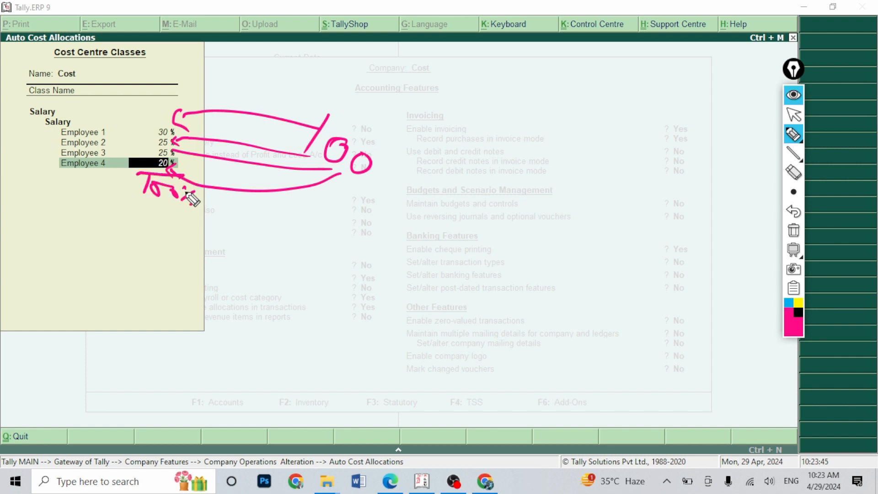
{"action": "left_click_drag", "start_coordinate": [288, 127], "coordinate": [180, 124]}
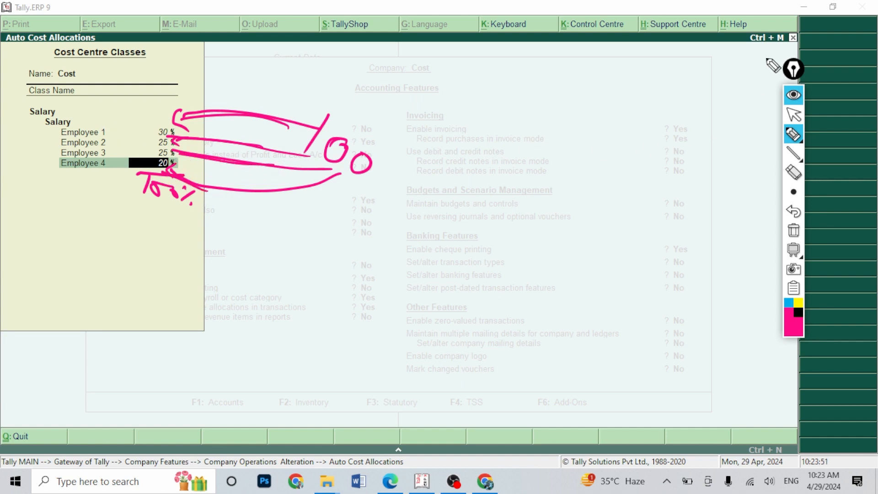
{"action": "mouse_move", "coordinate": [798, 133]}
{"action": "left_click", "coordinate": [794, 115]}
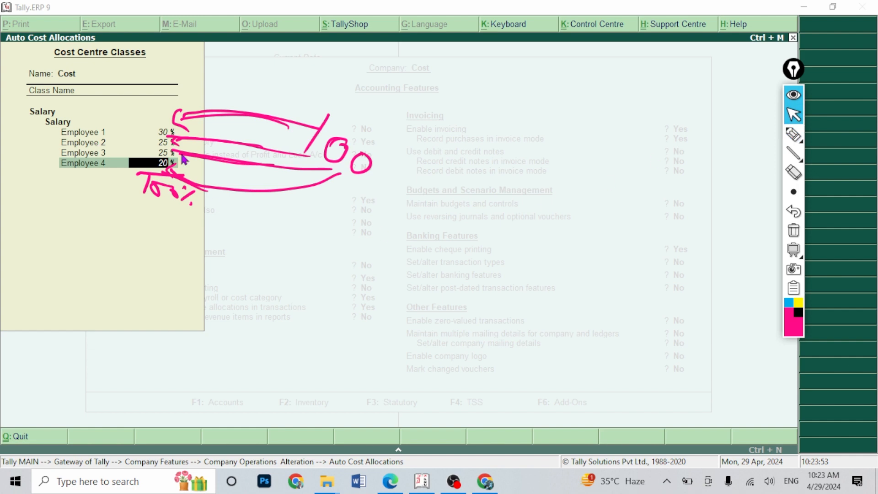
{"action": "left_click", "coordinate": [794, 231]}
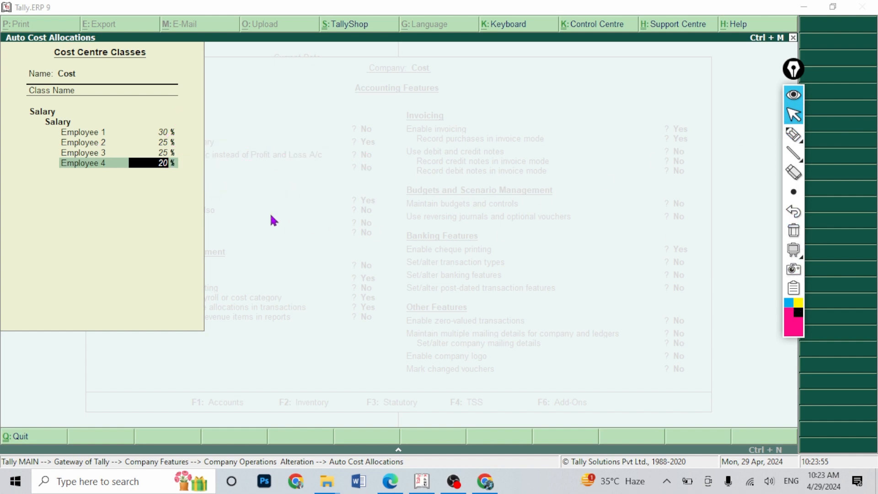
Accept the Salary class allocations and save the accounting features with the remaining options left as they are
{"action": "key", "text": "Return"}
{"action": "key", "text": "Return"}
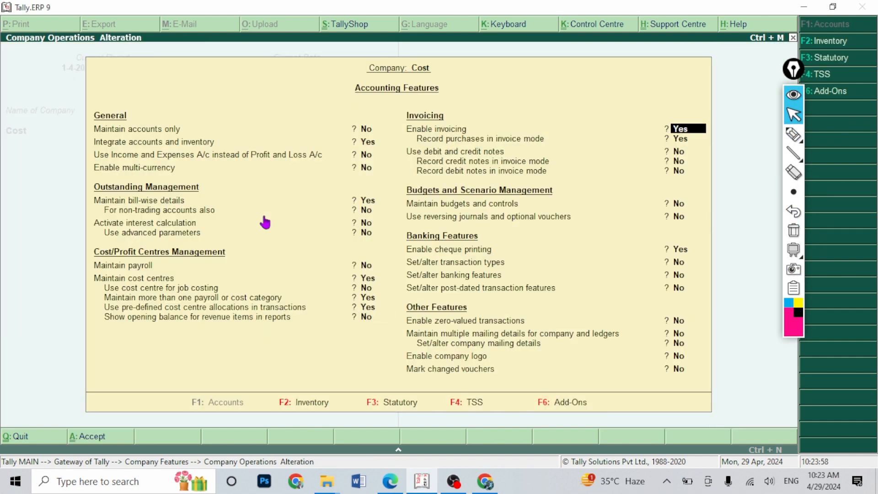
{"action": "key", "text": "Return"}
{"action": "key", "text": "Return"}
{"action": "key", "text": "Return"}
{"action": "key", "text": "Return"}
{"action": "key", "text": "Return"}
{"action": "key", "text": "Return"}
{"action": "key", "text": "Return"}
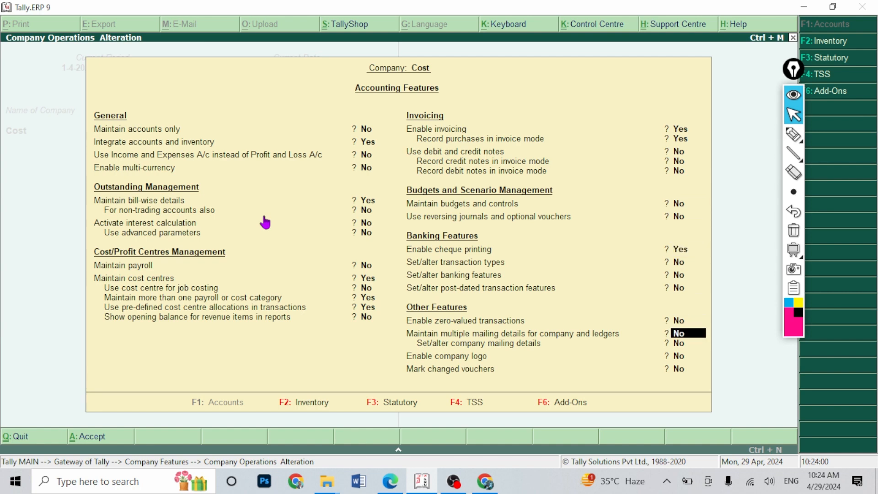
{"action": "key", "text": "Return"}
{"action": "key", "text": "Return"}
{"action": "key", "text": "Return"}
{"action": "key", "text": "Return"}
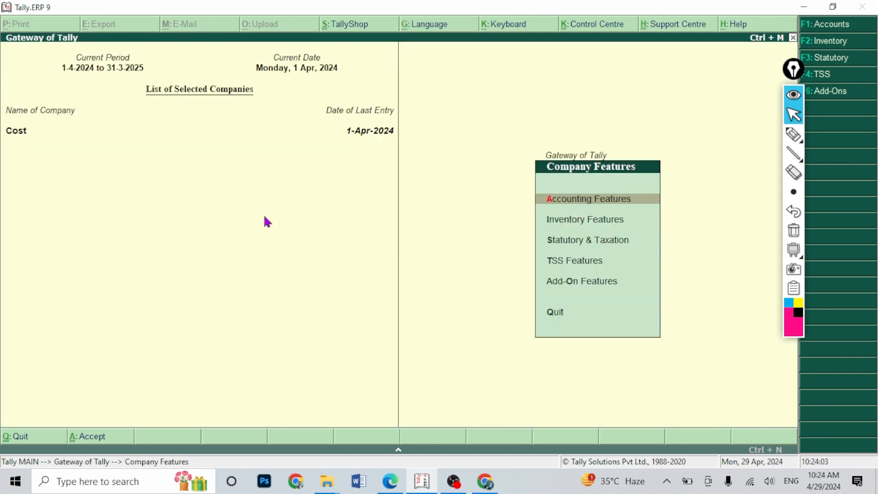
Open a new payment voucher and underline its Cost centre/classes label with the annotation pen
{"action": "key", "text": "Escape"}
{"action": "key", "text": "Return"}
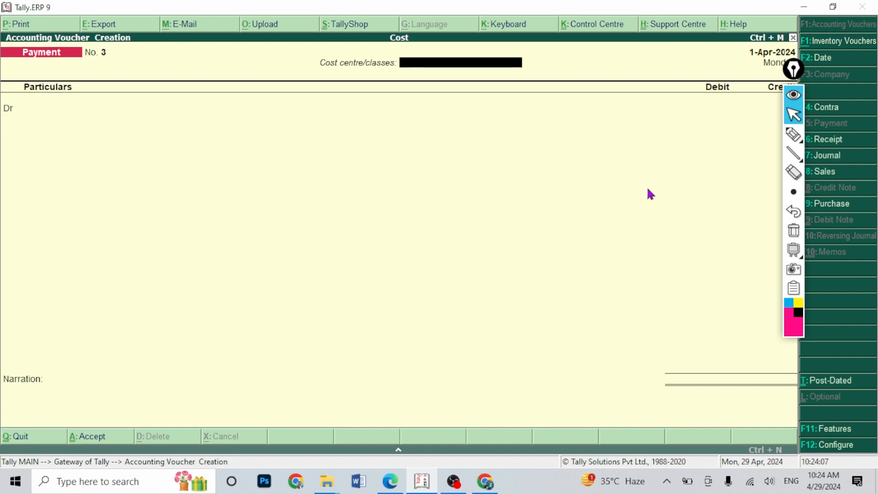
{"action": "left_click", "coordinate": [793, 134]}
{"action": "mouse_move", "coordinate": [341, 48]}
{"action": "left_mouse_down"}
{"action": "mouse_move", "coordinate": [399, 74]}
{"action": "mouse_move", "coordinate": [313, 67]}
{"action": "left_mouse_up"}
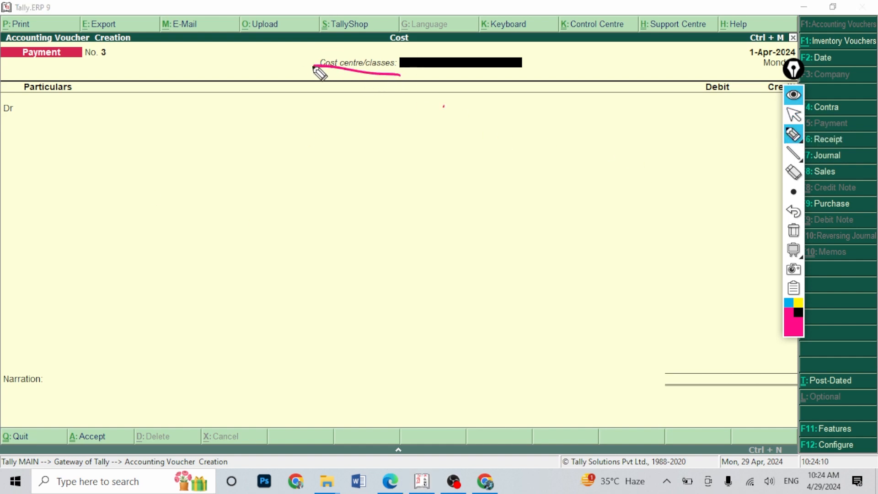
{"action": "left_click", "coordinate": [793, 114]}
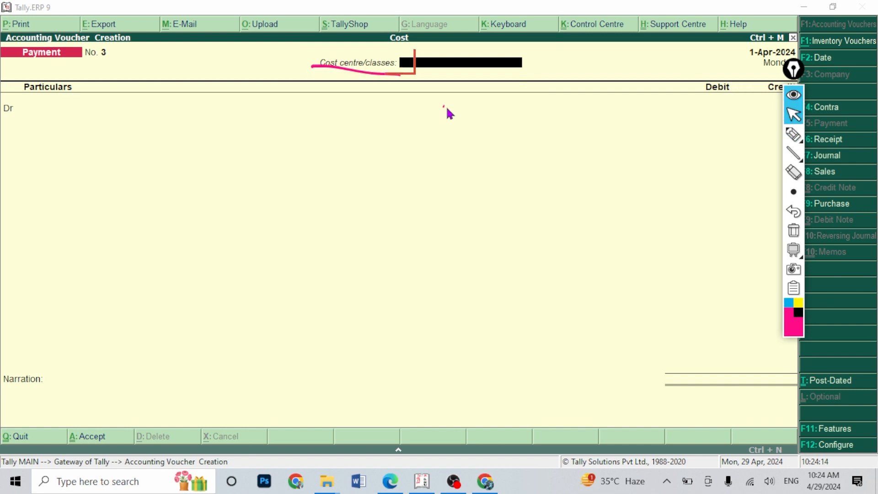
Set the payment voucher's cost centre/class to Salary
{"action": "left_click", "coordinate": [446, 108]}
{"action": "key", "text": "Return"}
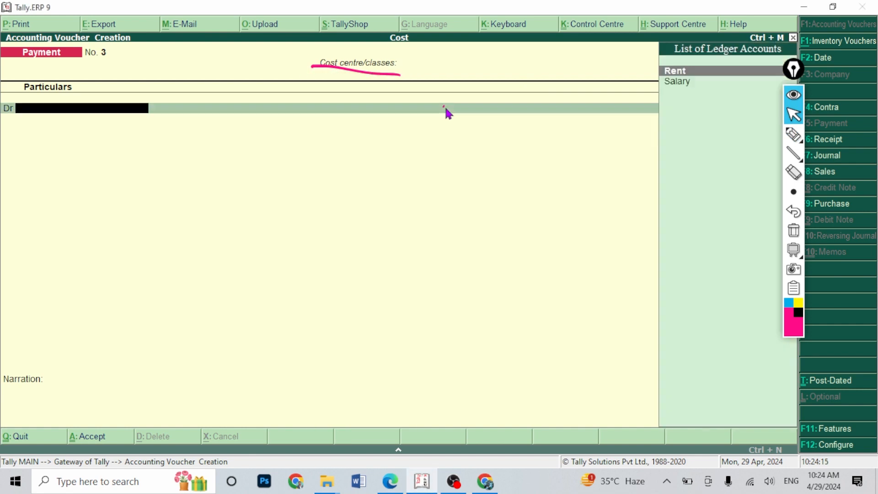
{"action": "key", "text": "Return"}
{"action": "key", "text": "BackSpace"}
{"action": "key", "text": "BackSpace"}
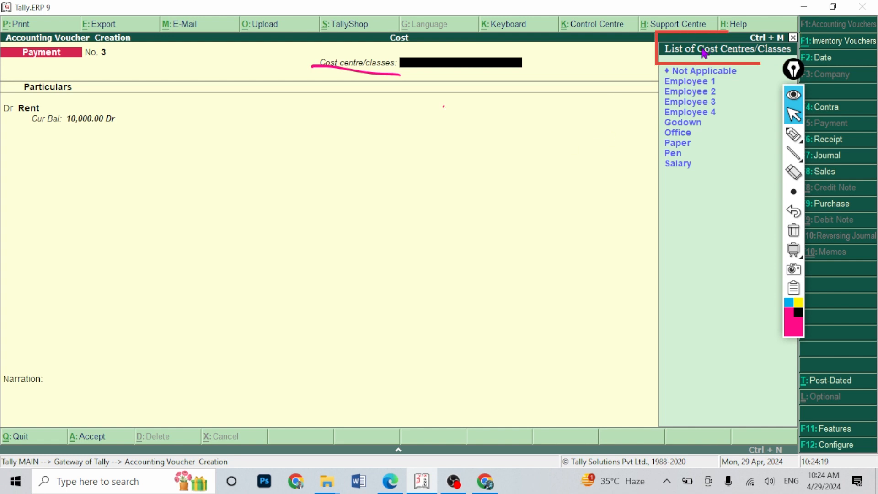
{"action": "left_click_drag", "start_coordinate": [796, 72], "coordinate": [839, 68]}
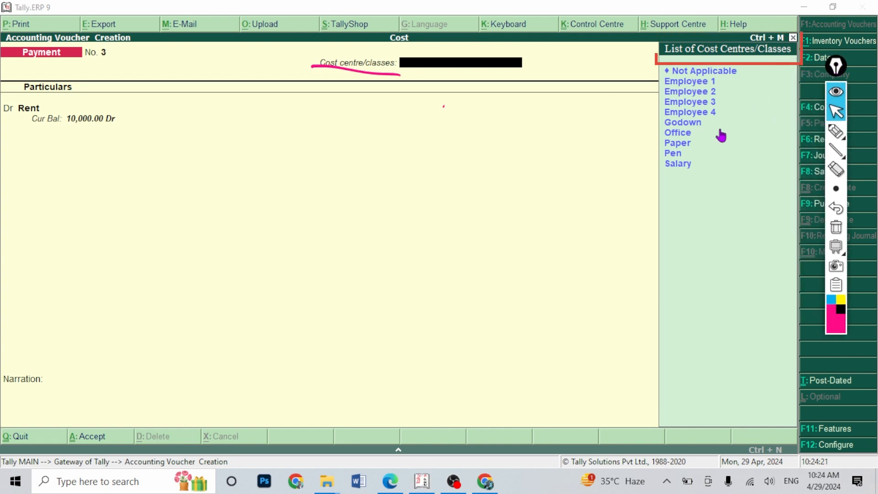
{"action": "left_click", "coordinate": [680, 168]}
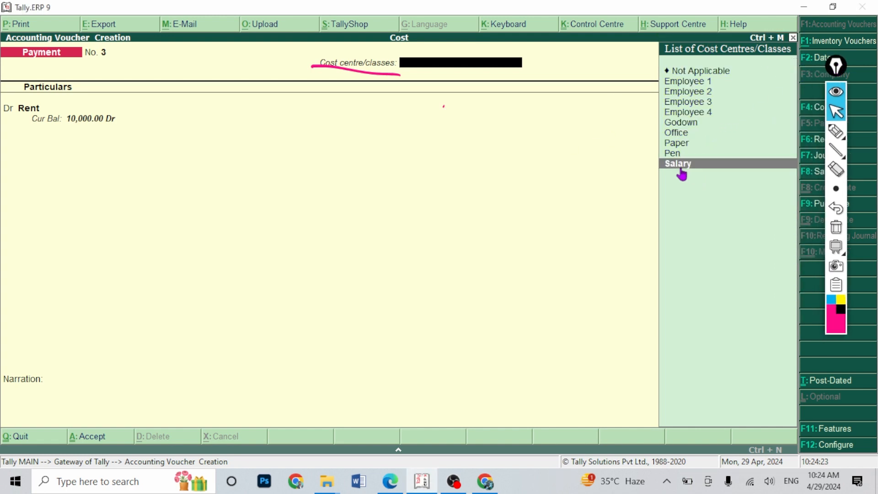
{"action": "left_click", "coordinate": [682, 166]}
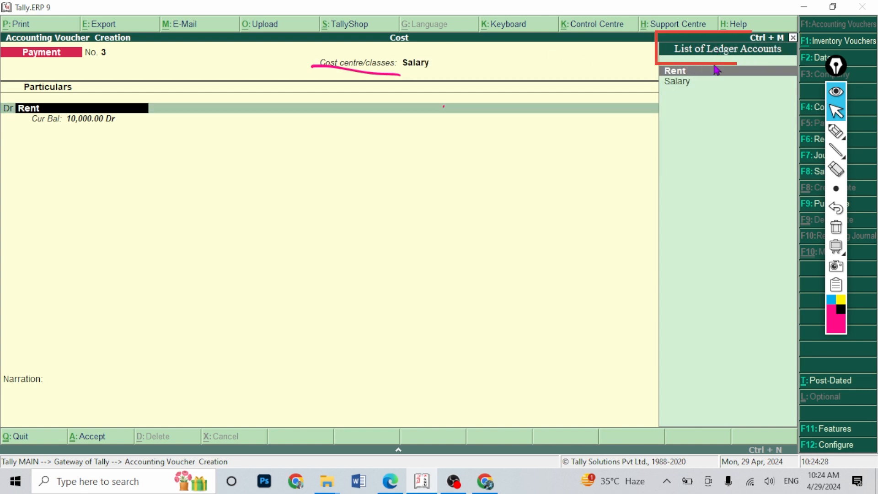
Debit the Salary ledger with 10,000 in the payment voucher
{"action": "key", "text": "Down"}
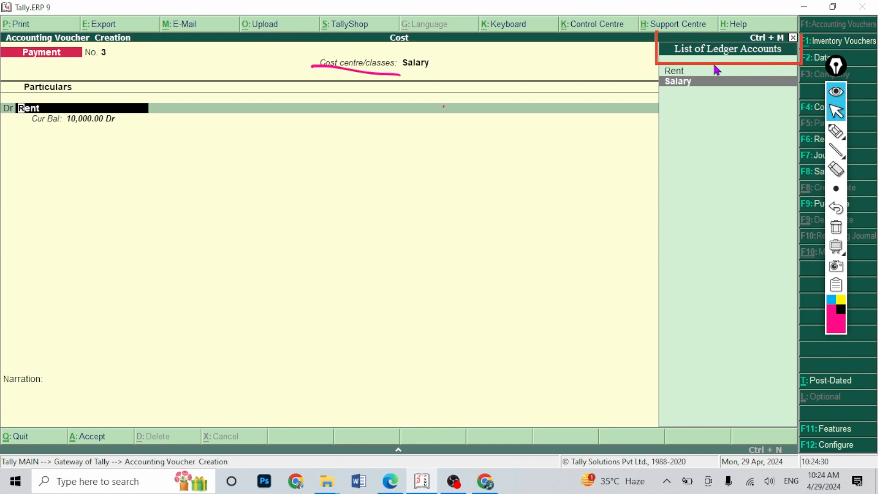
{"action": "key", "text": "Return"}
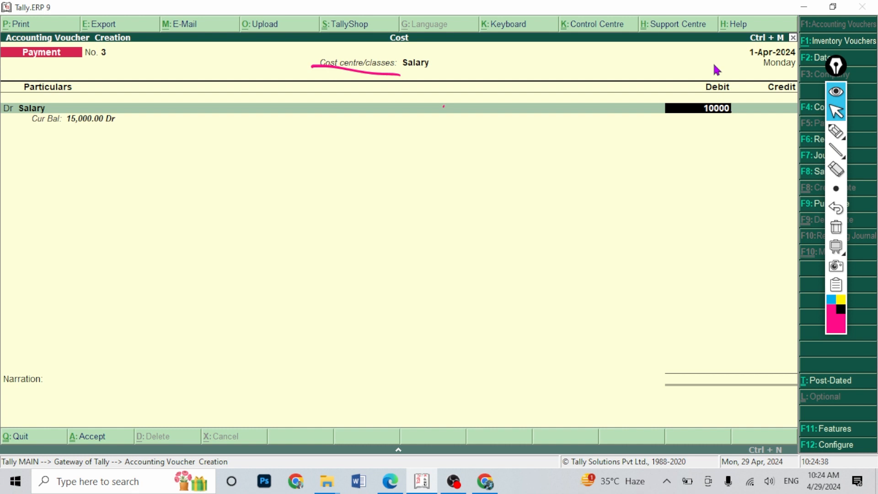
{"action": "key", "text": "Return"}
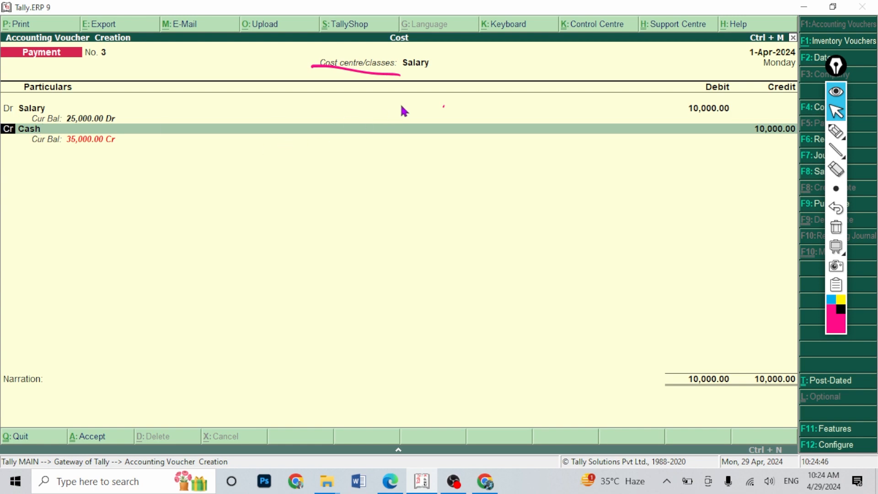
Credit Cash with 10,000 and accept the payment voucher with an empty narration
{"action": "key", "text": "Return"}
{"action": "key", "text": "Return"}
{"action": "key", "text": "Return"}
{"action": "key", "text": "Return"}
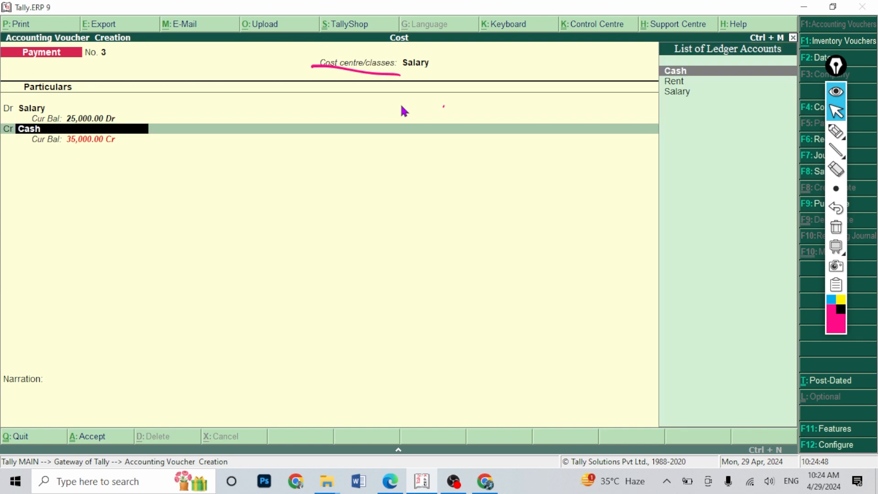
{"action": "key", "text": "Return"}
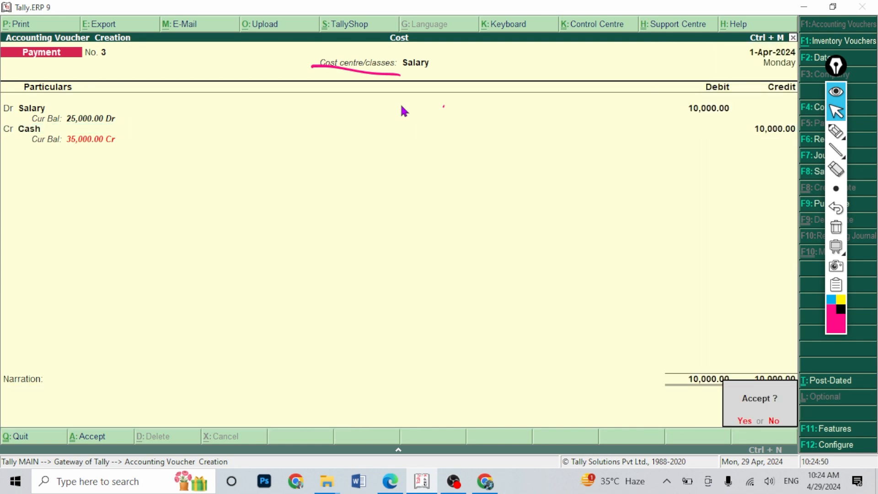
{"action": "key", "text": "Return"}
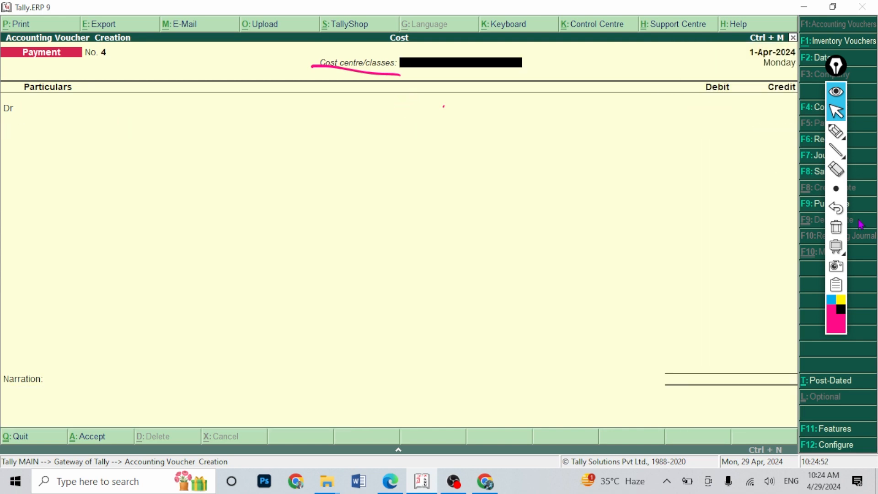
Clear the pen marks and reopen the previously saved payment voucher No. 3
{"action": "left_click", "coordinate": [836, 227]}
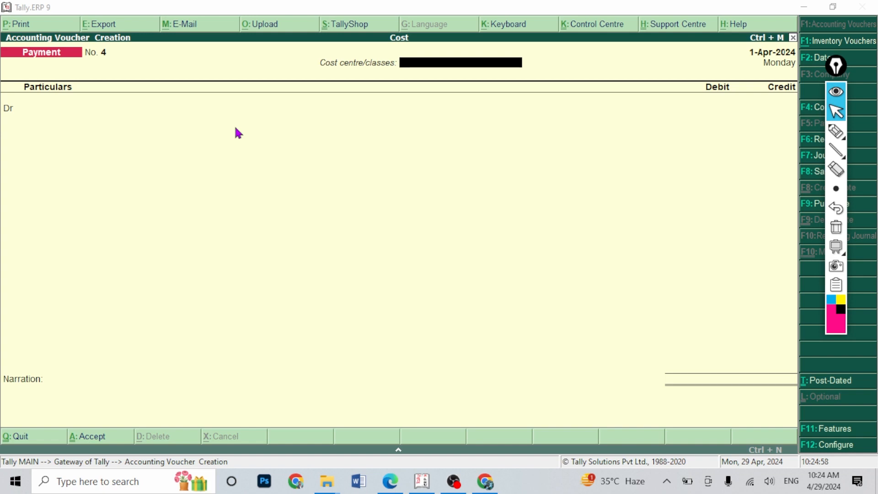
{"action": "left_click", "coordinate": [259, 105]}
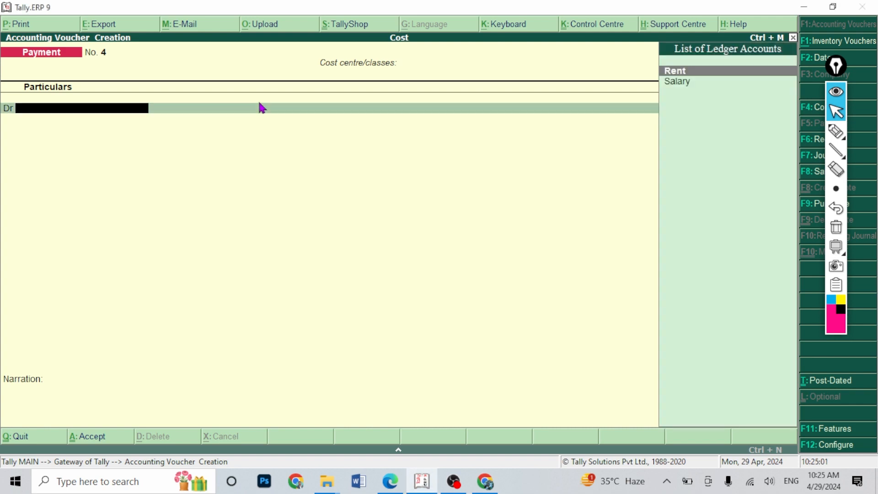
{"action": "key", "text": "Page_Up"}
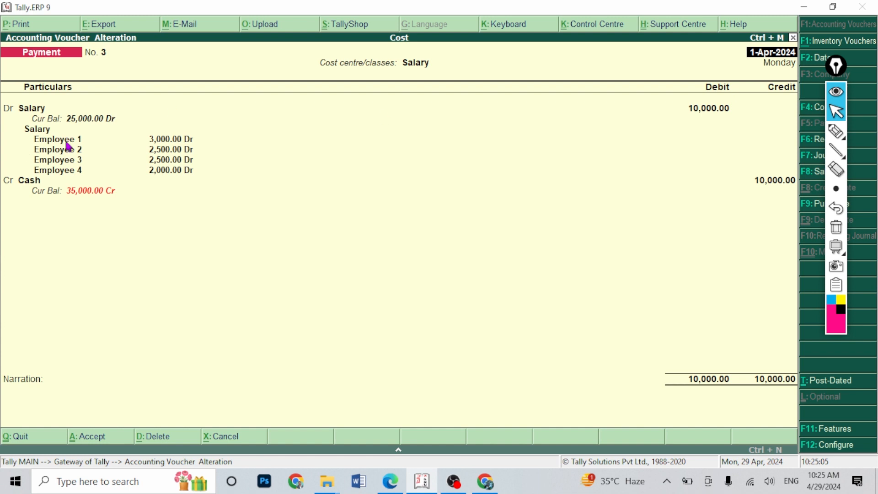
With the annotation pen, write 30%, 25%, 25% and 20% beside the amounts of Employees 1 to 4 and bracket them
{"action": "left_click", "coordinate": [836, 131]}
{"action": "mouse_move", "coordinate": [211, 132]}
{"action": "left_mouse_down"}
{"action": "mouse_move", "coordinate": [216, 150]}
{"action": "mouse_move", "coordinate": [251, 150]}
{"action": "left_mouse_up"}
{"action": "mouse_move", "coordinate": [194, 133]}
{"action": "left_mouse_down"}
{"action": "mouse_move", "coordinate": [212, 157]}
{"action": "mouse_move", "coordinate": [267, 171]}
{"action": "left_mouse_up"}
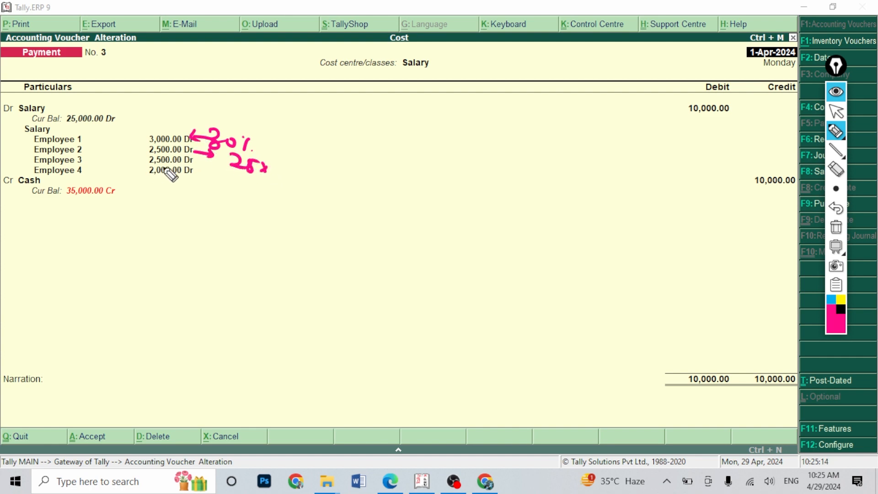
{"action": "left_click_drag", "start_coordinate": [200, 165], "coordinate": [243, 183]}
{"action": "left_click", "coordinate": [260, 179]}
{"action": "left_click_drag", "start_coordinate": [243, 175], "coordinate": [265, 185]}
{"action": "left_click", "coordinate": [259, 192]}
{"action": "left_click_drag", "start_coordinate": [177, 172], "coordinate": [224, 217]}
{"action": "mouse_move", "coordinate": [256, 123]}
{"action": "left_mouse_down"}
{"action": "mouse_move", "coordinate": [296, 196]}
{"action": "mouse_move", "coordinate": [258, 224]}
{"action": "left_mouse_up"}
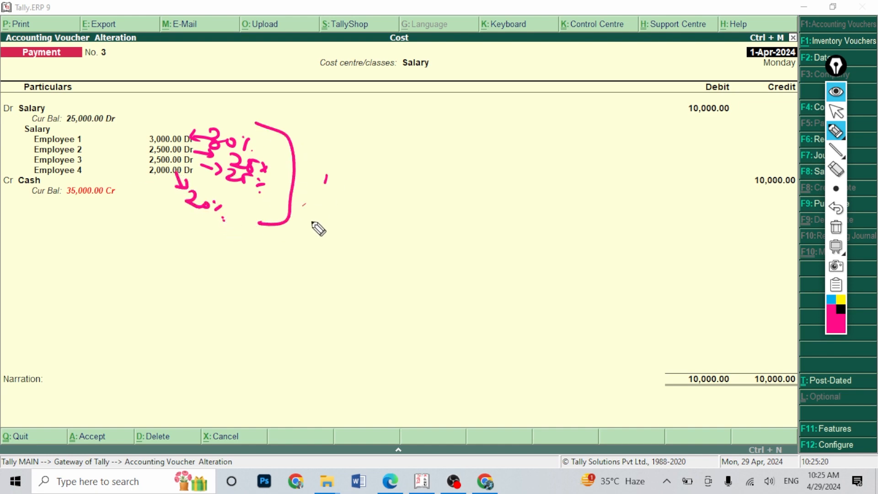
Handwrite a note beside the bracket and underline the Salary debit amount, then erase all pen marks
{"action": "mouse_move", "coordinate": [312, 211]}
{"action": "left_mouse_down"}
{"action": "mouse_move", "coordinate": [361, 204]}
{"action": "mouse_move", "coordinate": [398, 221]}
{"action": "mouse_move", "coordinate": [435, 204]}
{"action": "mouse_move", "coordinate": [465, 204]}
{"action": "mouse_move", "coordinate": [438, 225]}
{"action": "left_mouse_up"}
{"action": "mouse_move", "coordinate": [451, 215]}
{"action": "left_mouse_down"}
{"action": "mouse_move", "coordinate": [487, 215]}
{"action": "mouse_move", "coordinate": [478, 227]}
{"action": "left_mouse_up"}
{"action": "left_click", "coordinate": [490, 228]}
{"action": "left_click", "coordinate": [480, 236]}
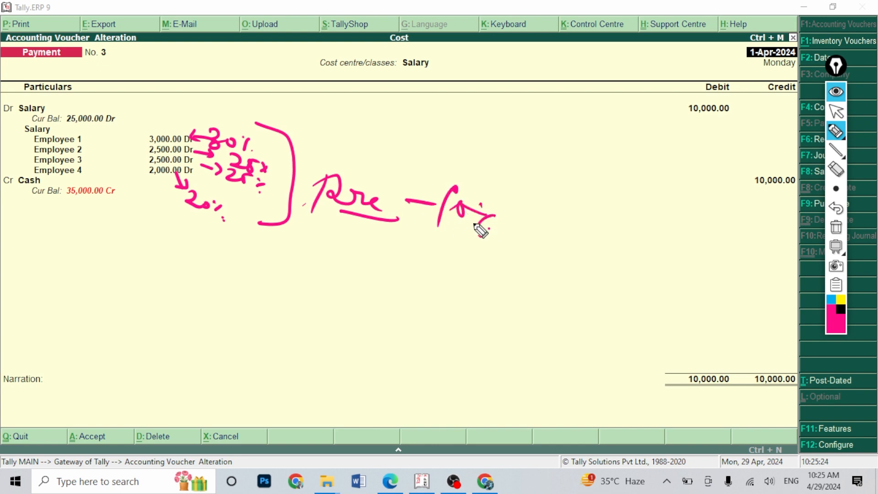
{"action": "mouse_move", "coordinate": [164, 106]}
{"action": "left_mouse_down"}
{"action": "mouse_move", "coordinate": [251, 208]}
{"action": "mouse_move", "coordinate": [320, 207]}
{"action": "left_mouse_up"}
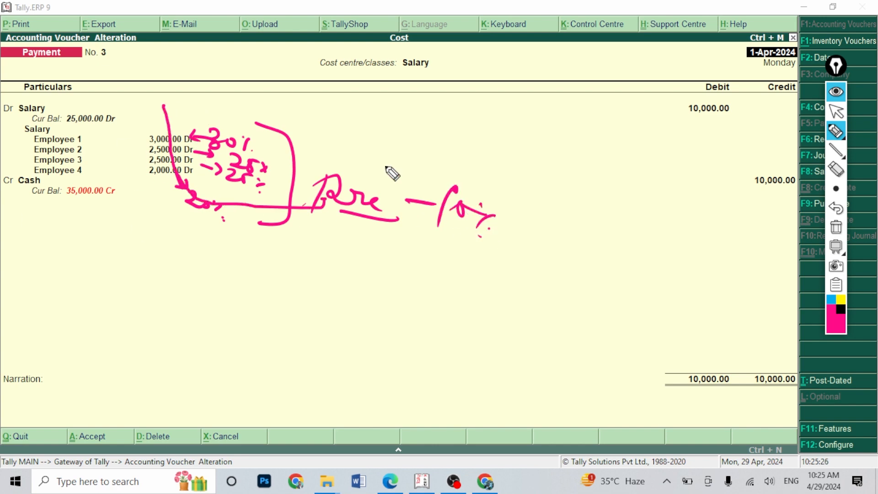
{"action": "left_click_drag", "start_coordinate": [688, 115], "coordinate": [730, 115]}
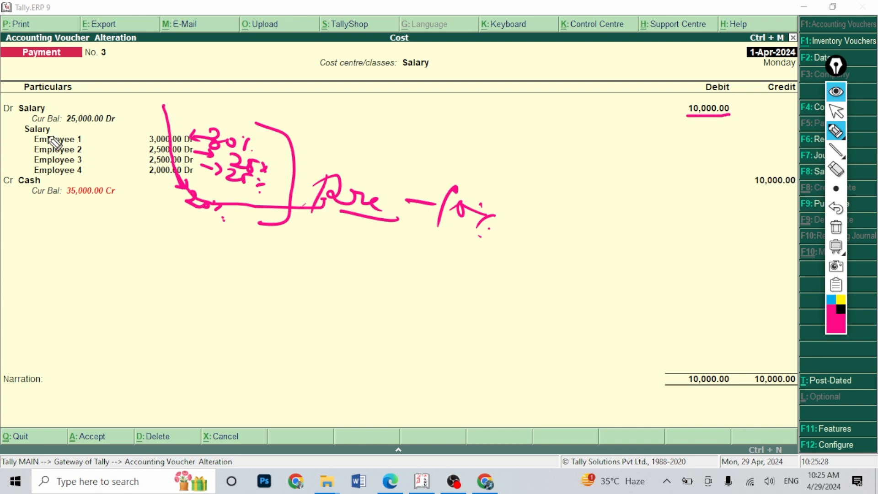
{"action": "left_click", "coordinate": [837, 227]}
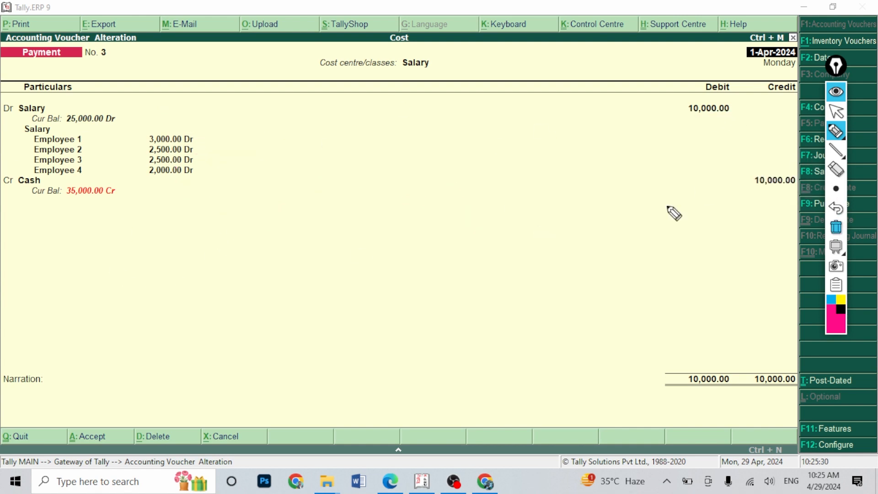
Draw a pen bracket alongside the employee names in the Salary allocation and clear it
{"action": "mouse_move", "coordinate": [35, 133]}
{"action": "left_mouse_down"}
{"action": "mouse_move", "coordinate": [27, 139]}
{"action": "mouse_move", "coordinate": [32, 161]}
{"action": "left_mouse_up"}
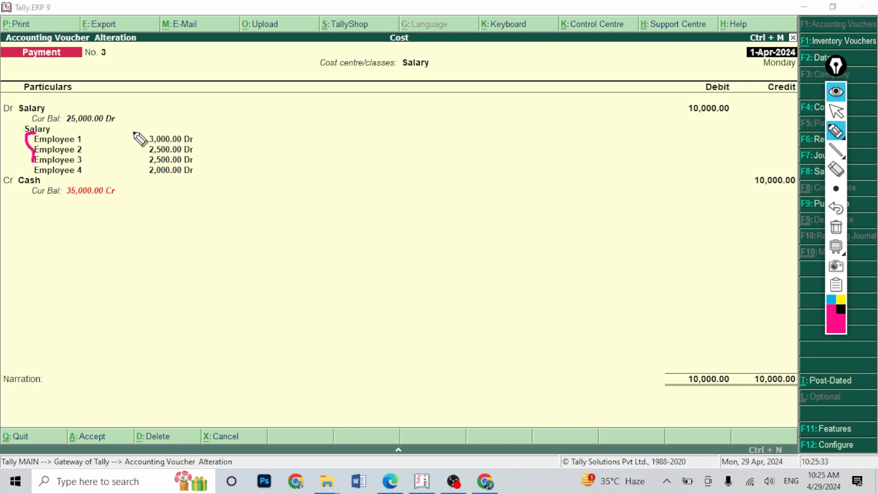
{"action": "left_click", "coordinate": [836, 227]}
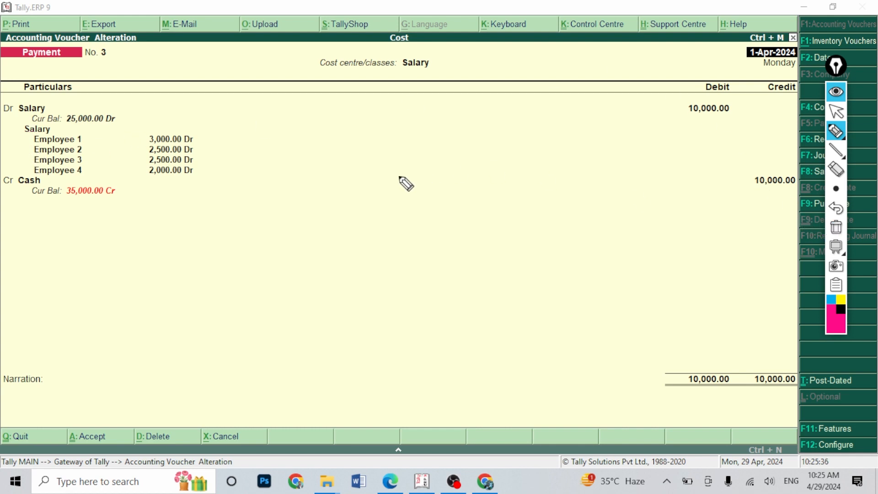
Open the annotation pen's thickness options
{"action": "left_click", "coordinate": [836, 189]}
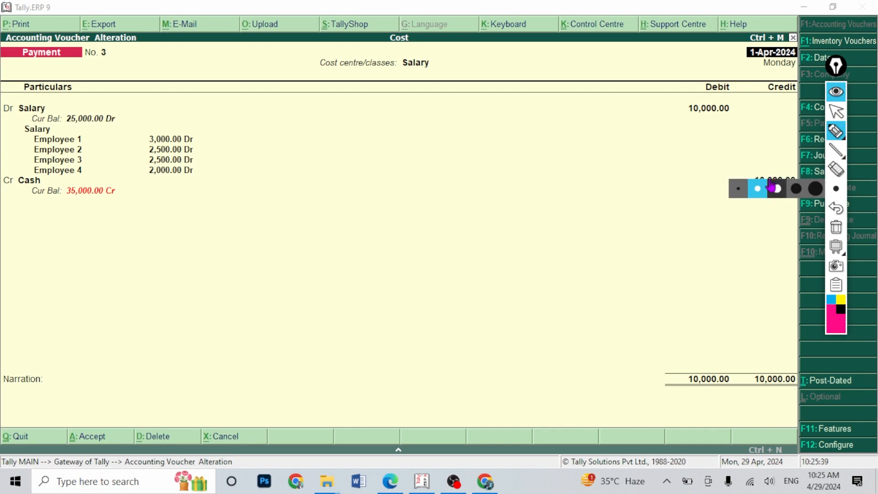